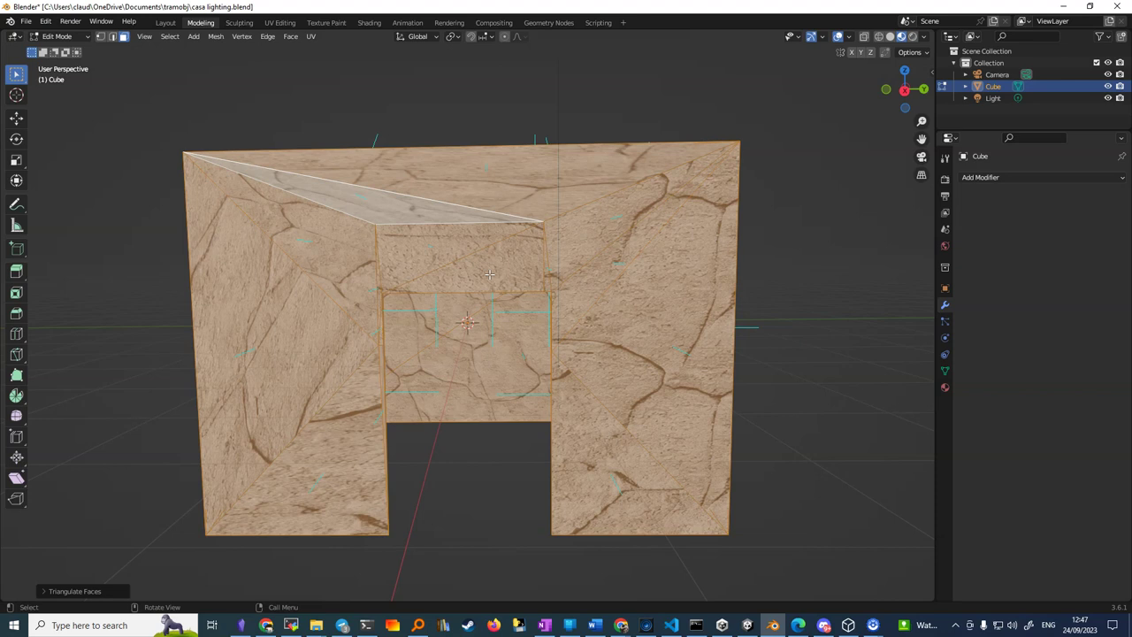
- Orbit around the stone house to inspect its side window, roof and open interior
mouse_move(606, 267)
middle_down()
mouse_move(417, 273)
mouse_move(412, 248)
mouse_move(409, 263)
mouse_move(430, 275)
mouse_move(523, 260)
mouse_move(590, 271)
mouse_move(602, 260)
mouse_move(463, 262)
mouse_move(466, 251)
mouse_move(587, 270)
middle_up()
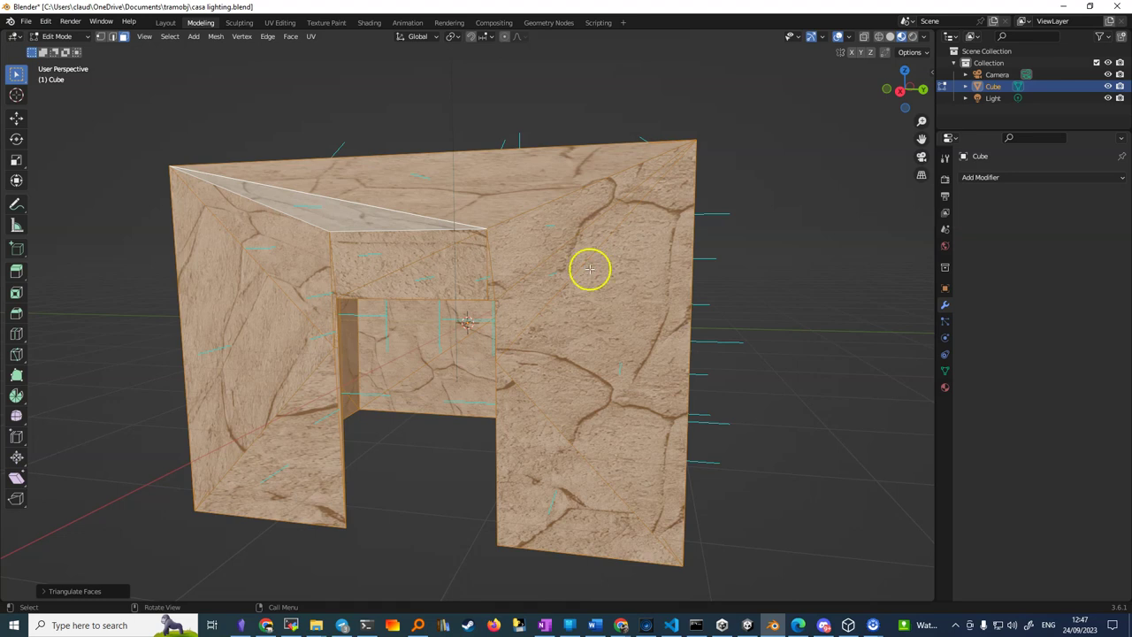
mouse_move(526, 219)
middle_down()
mouse_move(540, 253)
mouse_move(576, 243)
mouse_move(589, 256)
mouse_move(574, 230)
mouse_move(486, 235)
mouse_move(552, 229)
middle_up()
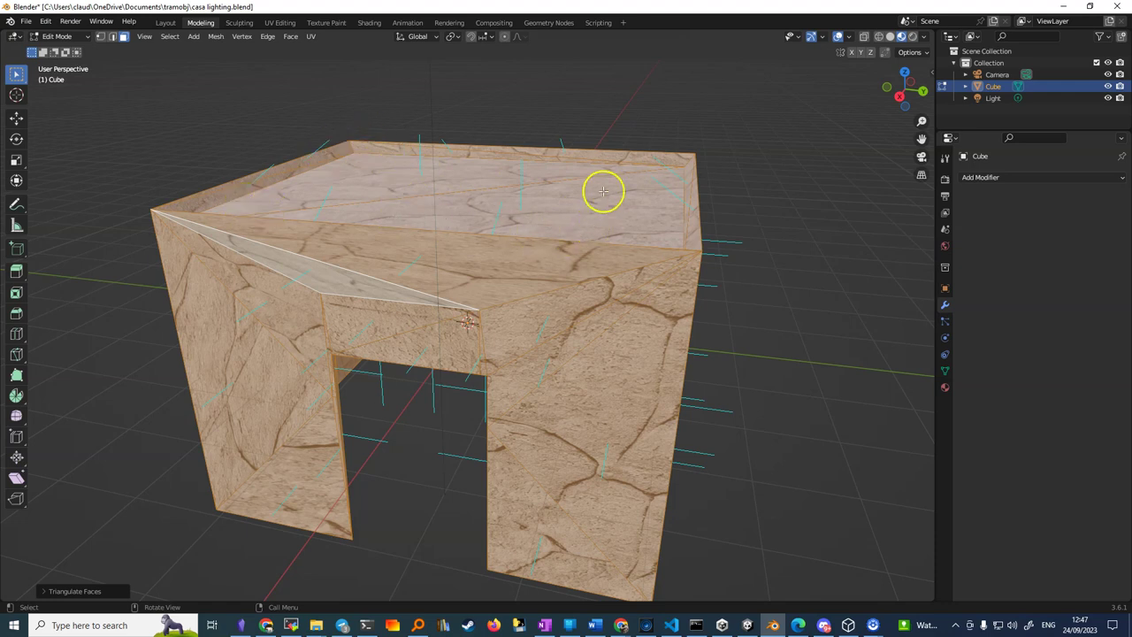
mouse_move(529, 330)
middle_down()
mouse_move(538, 271)
mouse_move(589, 233)
middle_up()
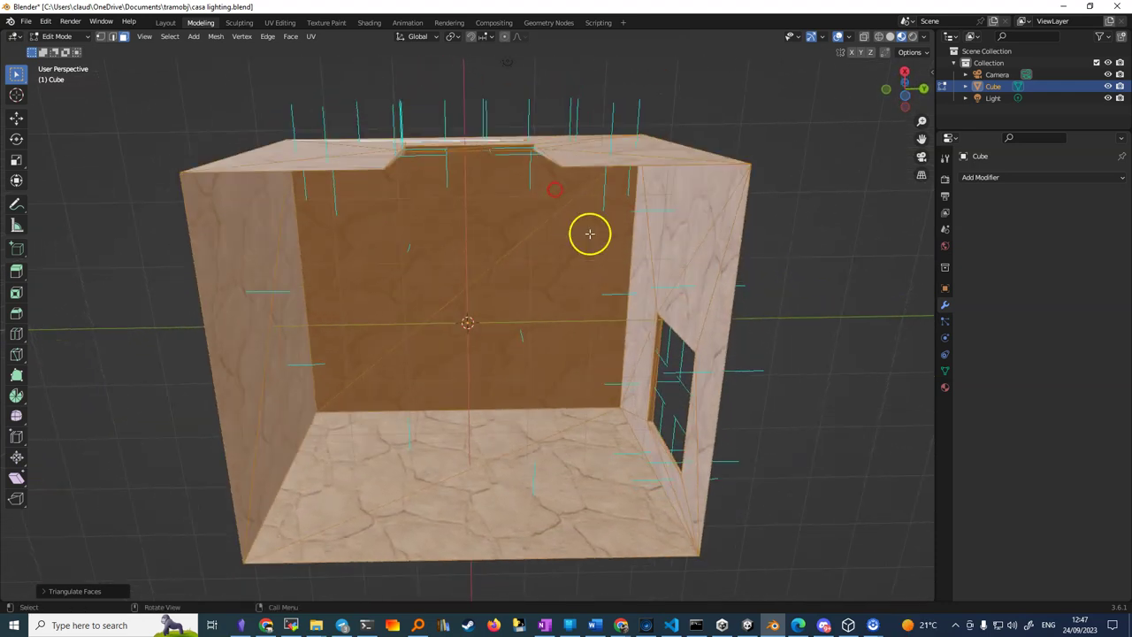
mouse_move(435, 301)
middle_down()
mouse_move(426, 354)
mouse_move(440, 410)
middle_up()
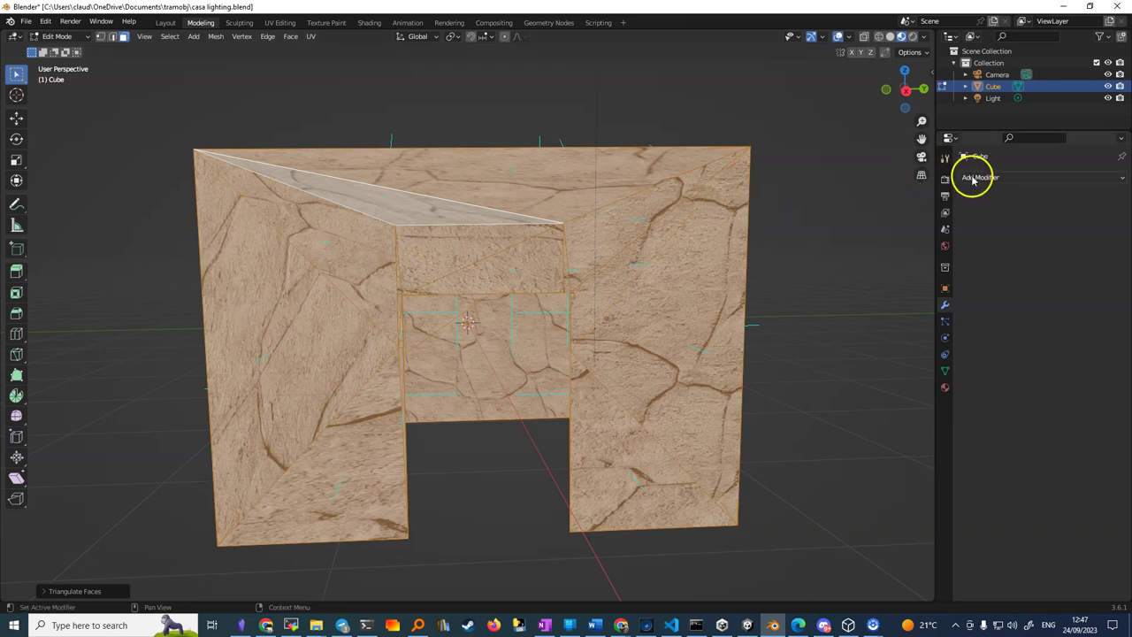
mouse_move(360, 329)
middle_down()
mouse_move(521, 337)
mouse_move(300, 334)
middle_up()
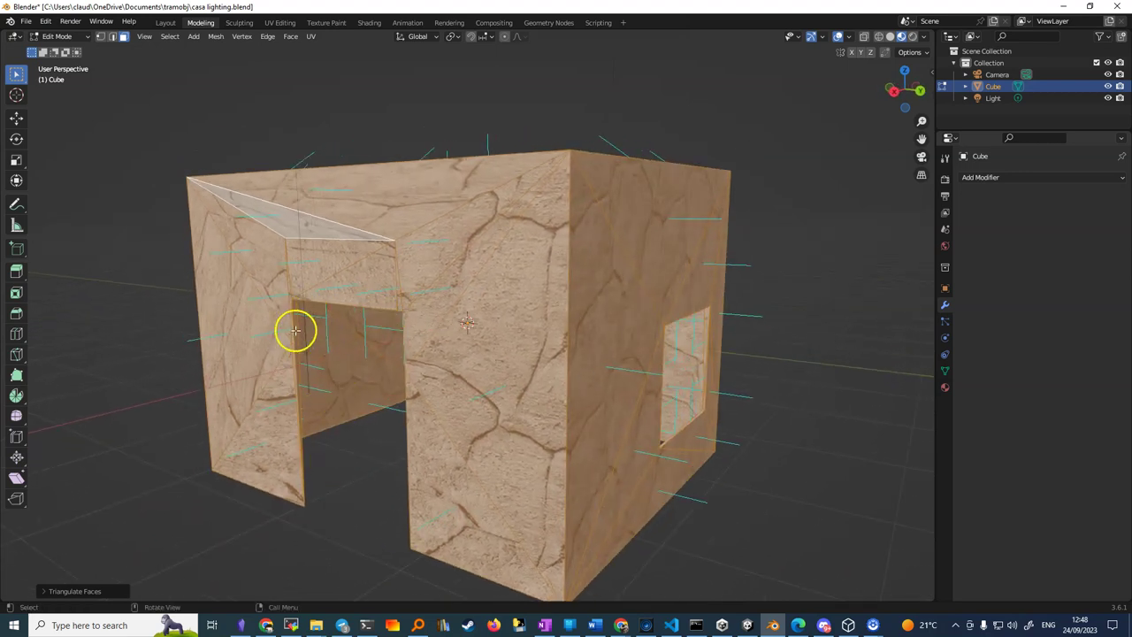
- Select the entire house mesh and turn the view so the window wall faces forward
key(a)
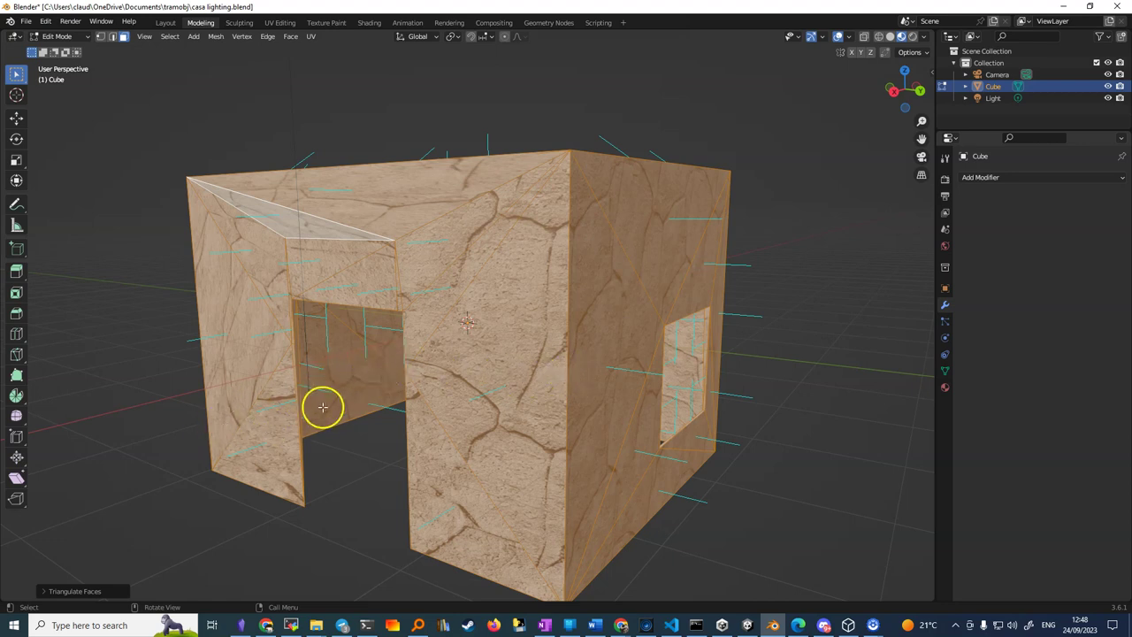
middle_drag(531, 334, 492, 329)
middle_drag(555, 363, 570, 350)
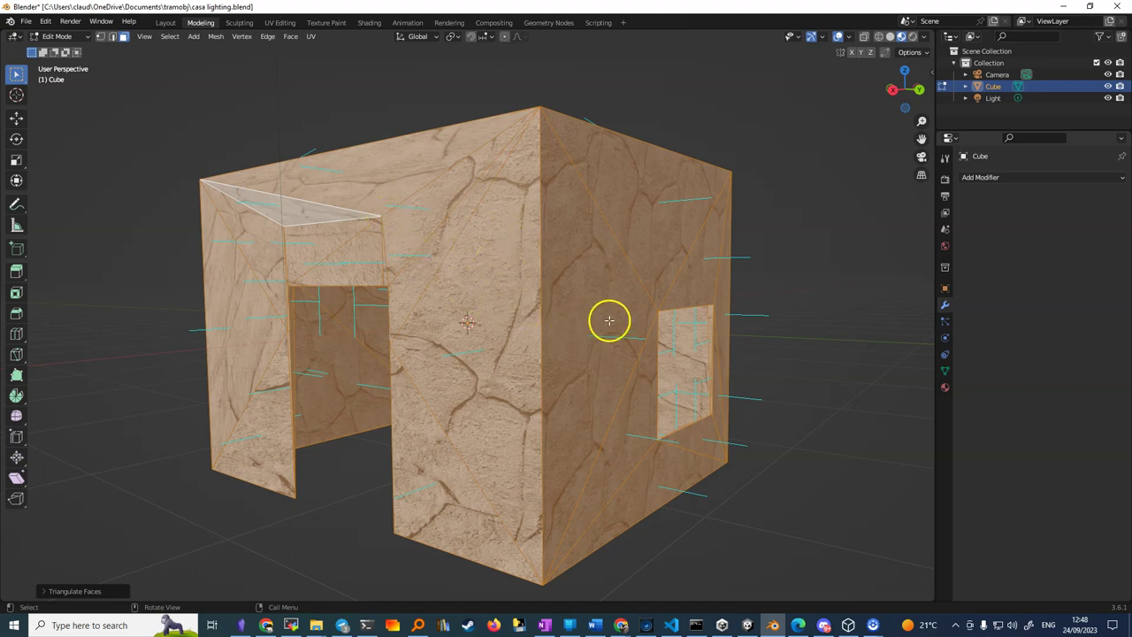
middle_drag(628, 291, 547, 289)
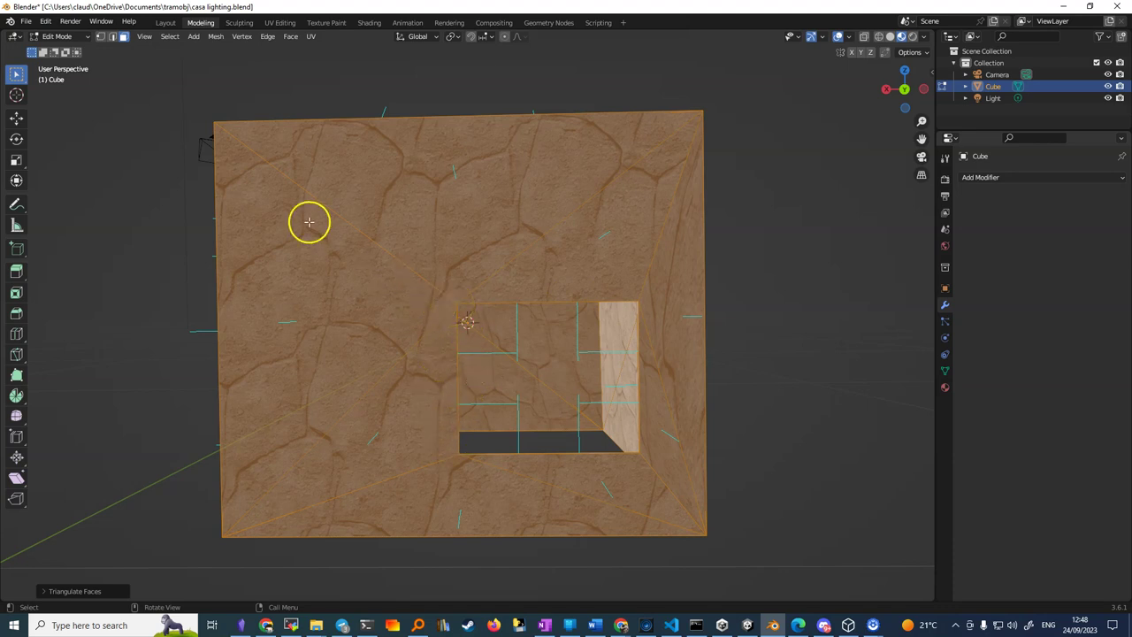
- Undo and redo Triangulate Faces, then check the diagonal edges on the doorway wall
key(ctrl+z)
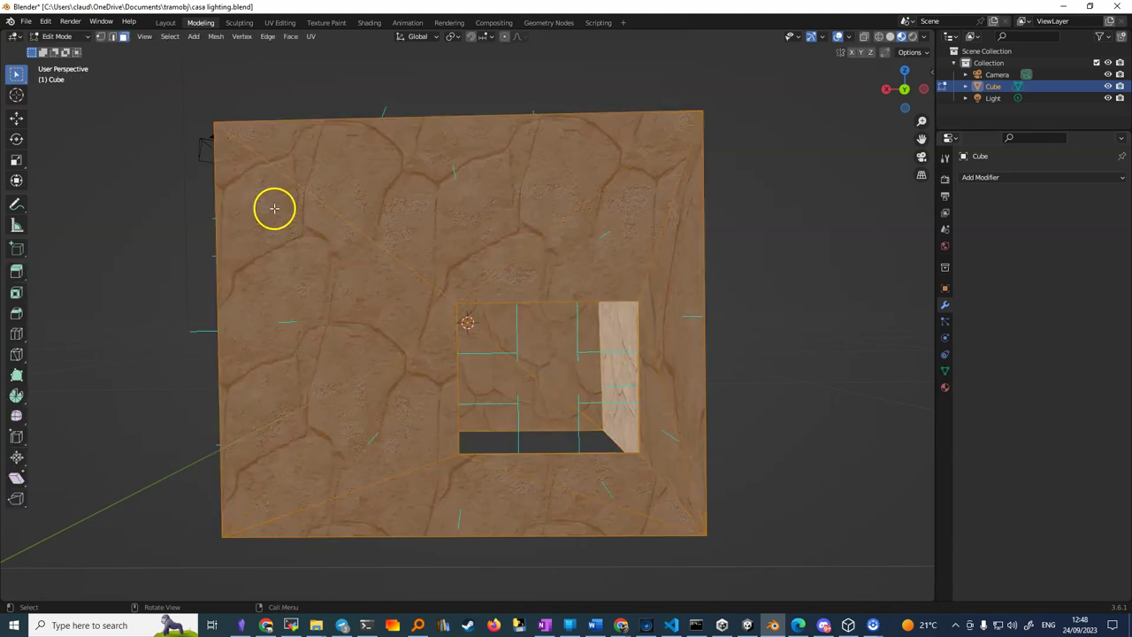
key(ctrl+t)
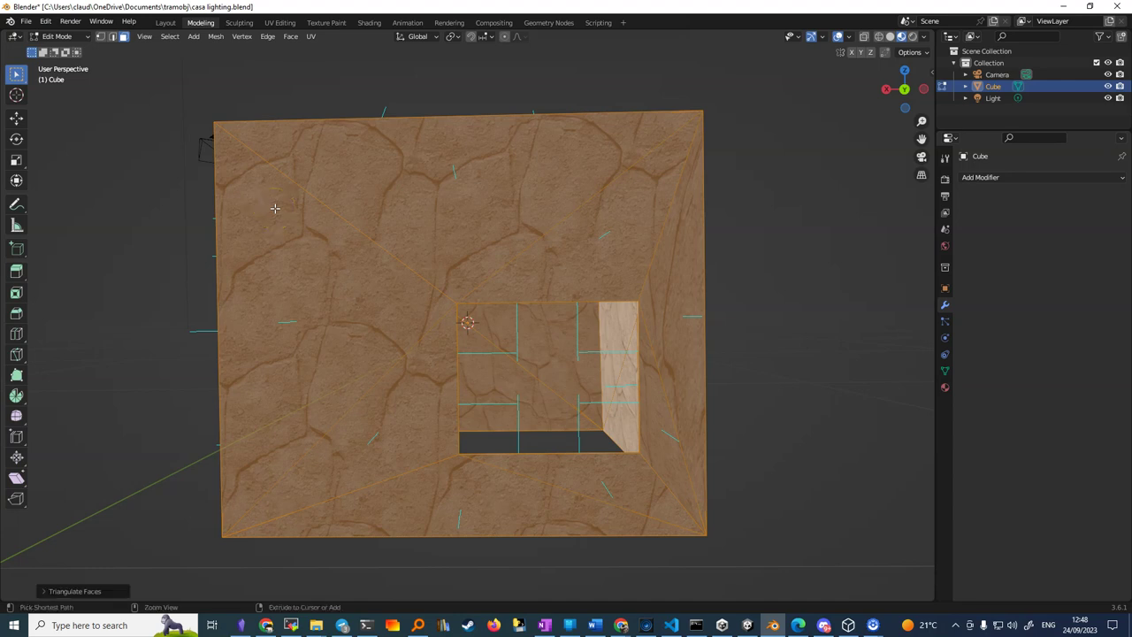
click(26, 480)
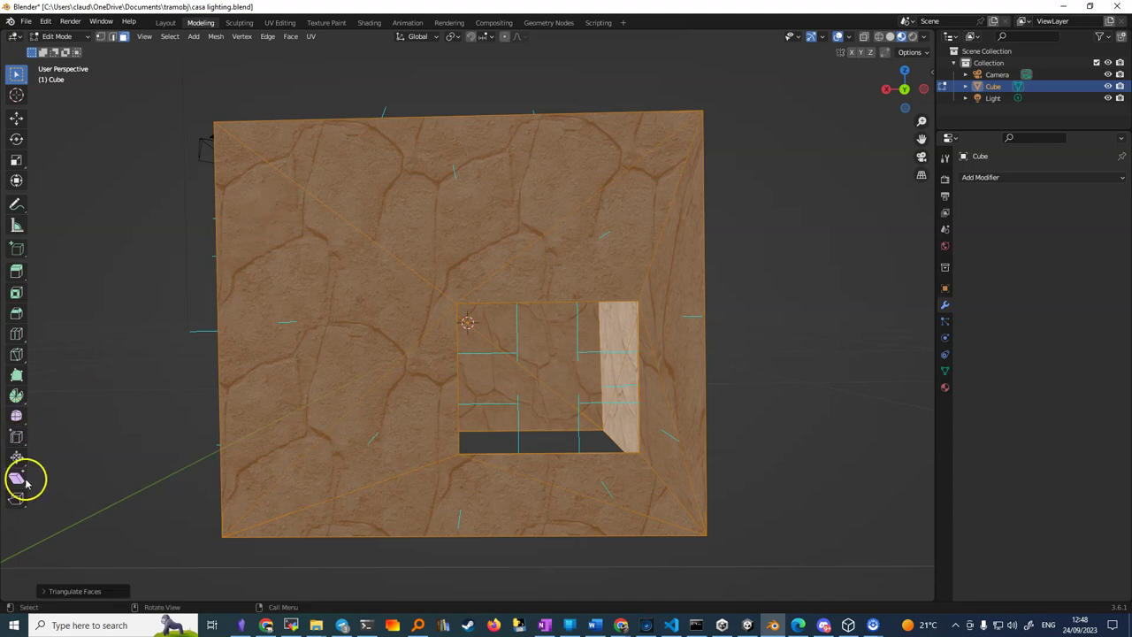
middle_drag(319, 253, 482, 257)
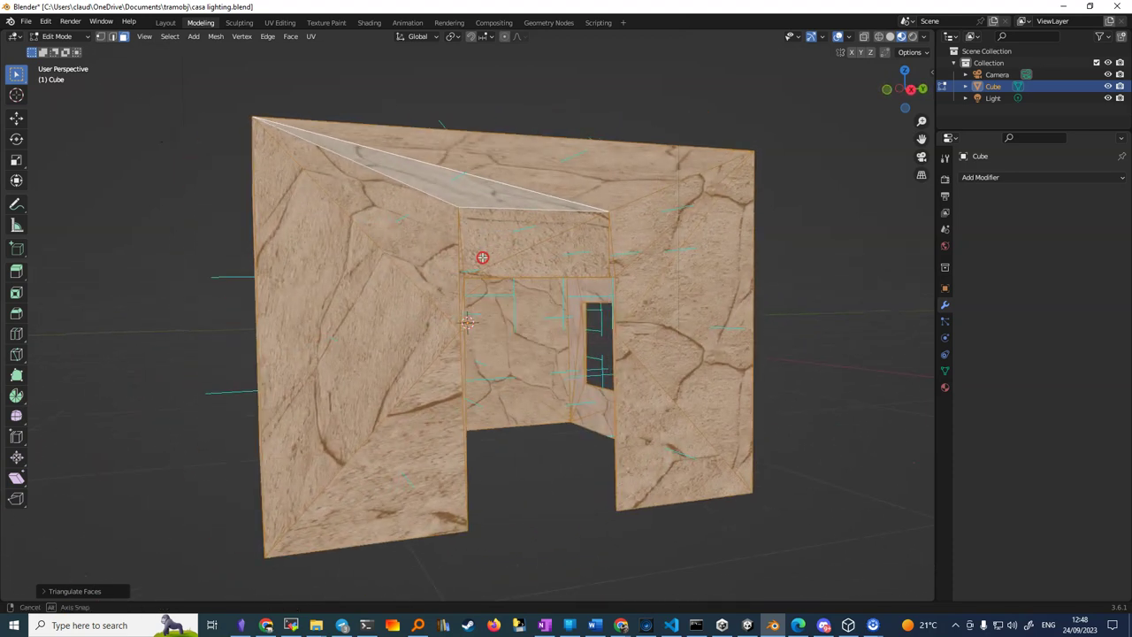
mouse_move(448, 223)
middle_down()
mouse_move(334, 219)
mouse_move(291, 230)
mouse_move(324, 233)
mouse_move(321, 212)
mouse_move(427, 230)
mouse_move(525, 220)
mouse_move(405, 219)
mouse_move(384, 273)
mouse_move(362, 252)
middle_up()
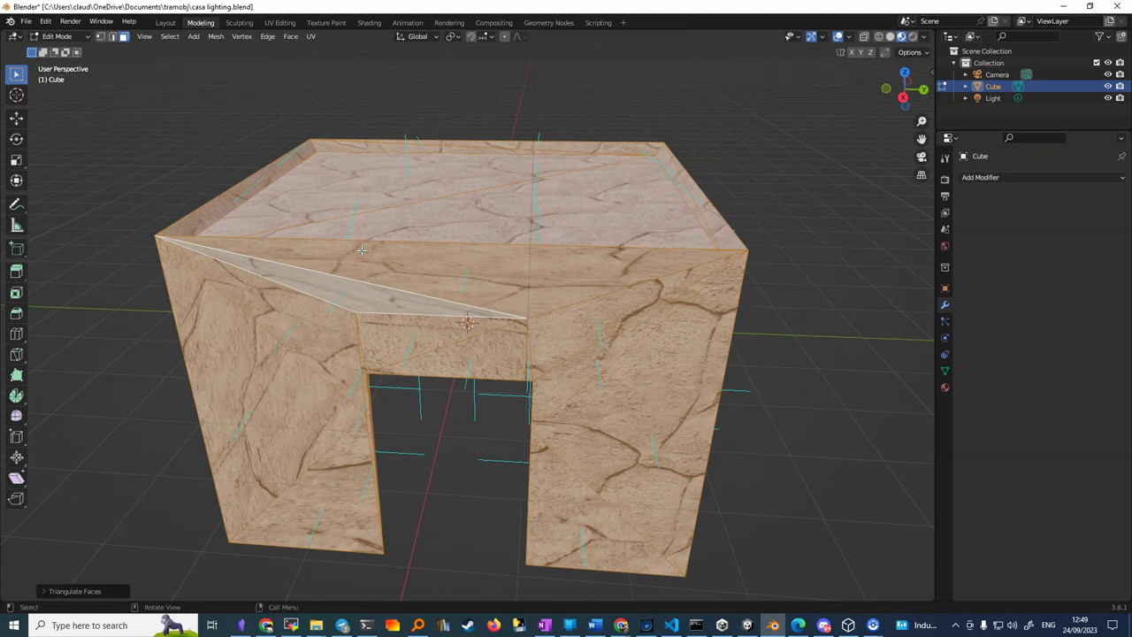
mouse_move(357, 247)
middle_down()
mouse_move(384, 273)
mouse_move(376, 221)
mouse_move(361, 224)
middle_up()
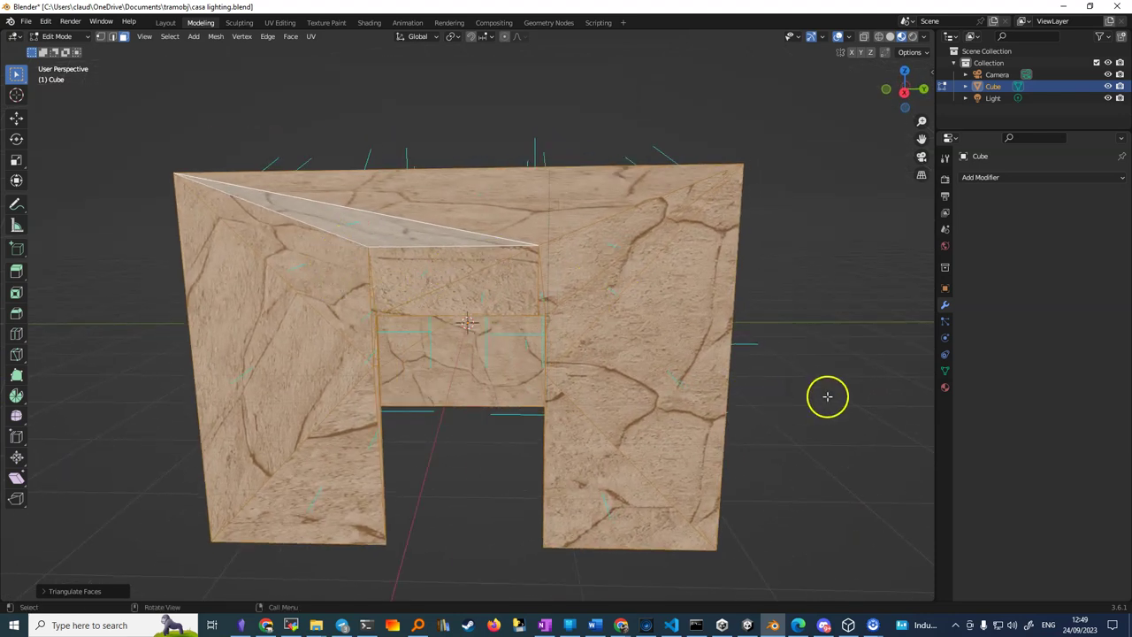
- Show Material.001 with its concrete.jpg base colour, then bring up the casa lighting.fbx 3D Viewer preview
click(945, 388)
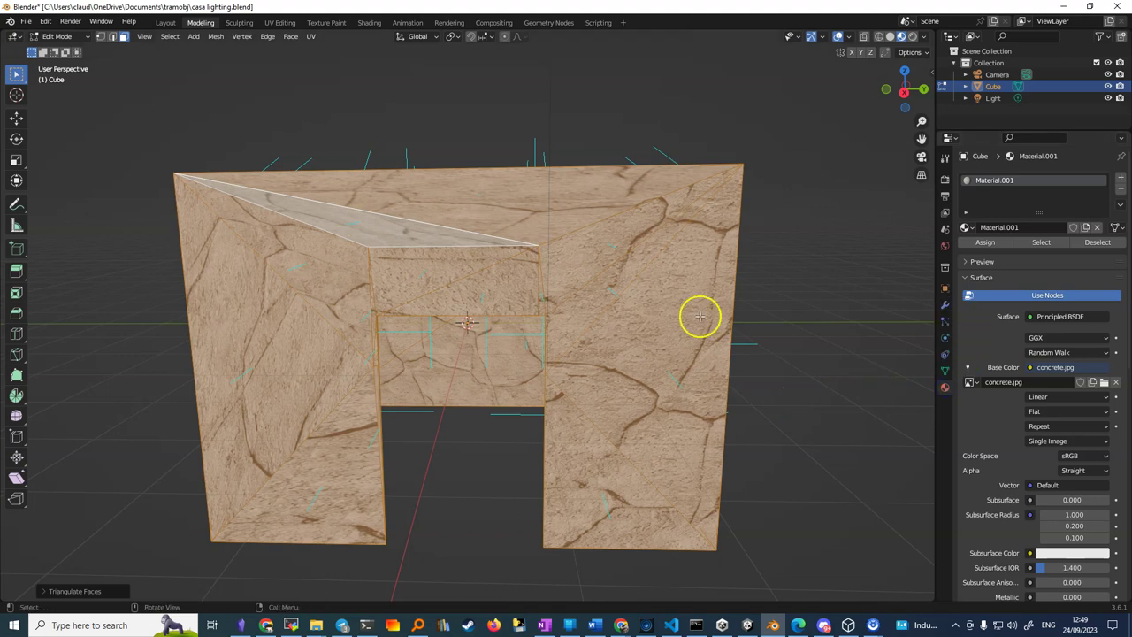
mouse_move(341, 253)
middle_down()
mouse_move(292, 230)
mouse_move(224, 231)
mouse_move(328, 240)
mouse_move(324, 227)
mouse_move(294, 232)
middle_up()
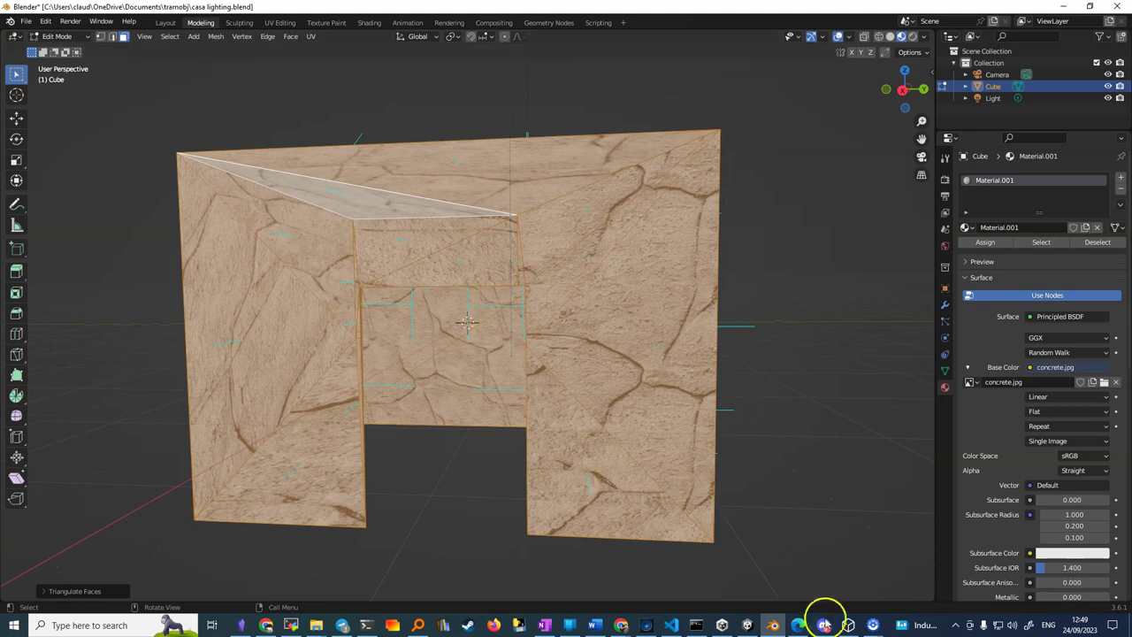
mouse_move(845, 621)
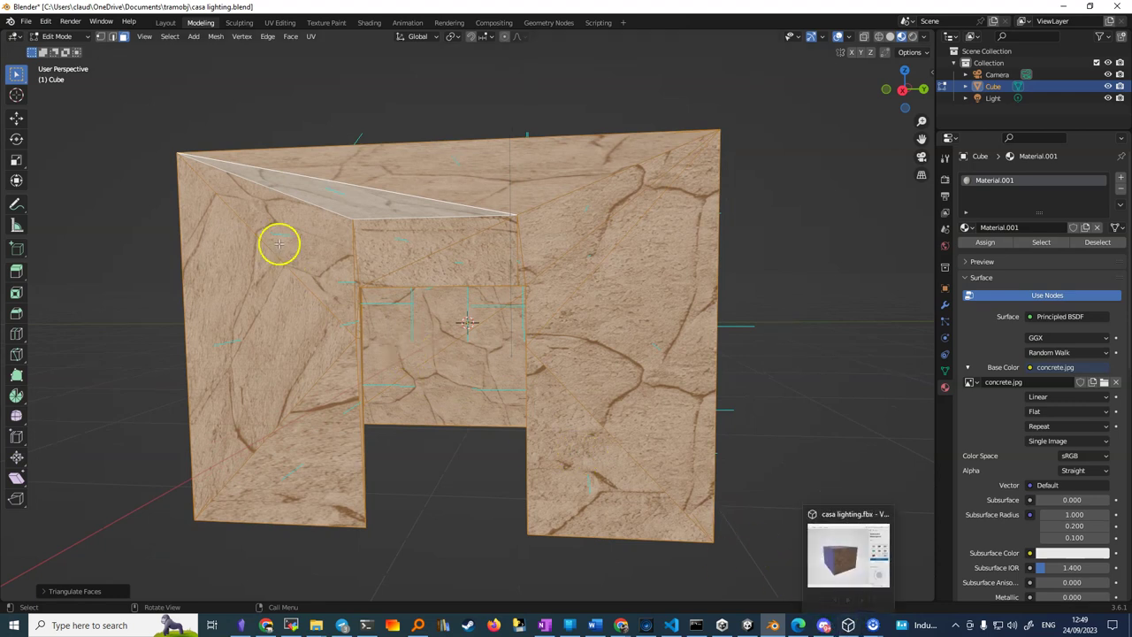
click(850, 623)
- Rotate casa lighting.fbx to inspect its front, purple roof, doorway, side wall and top
drag(375, 319, 278, 323)
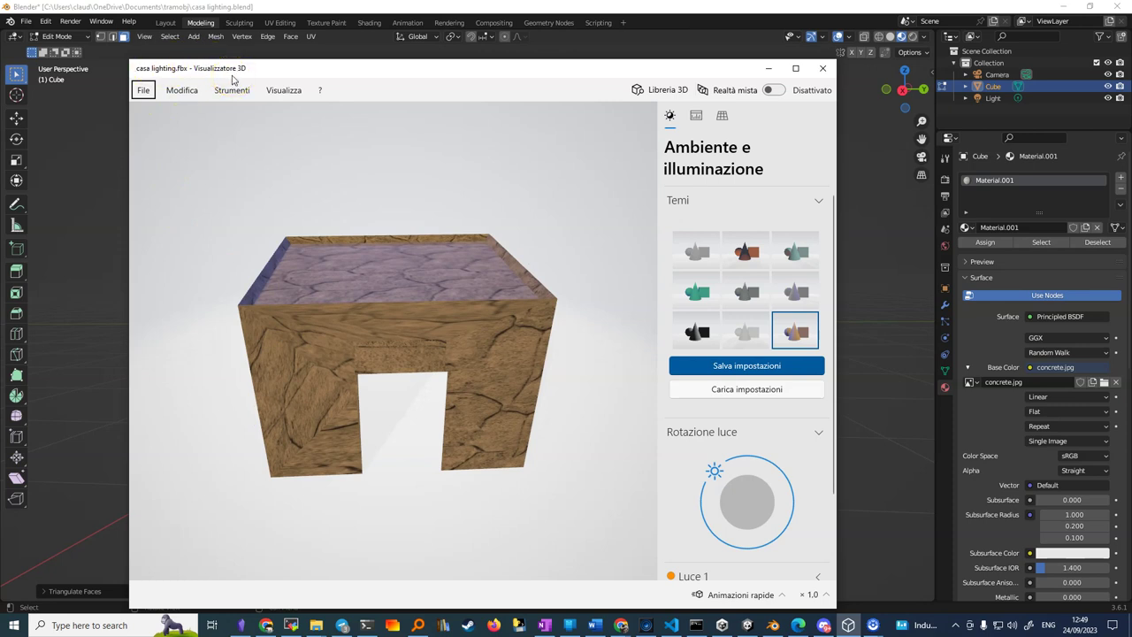
mouse_move(351, 324)
mouse_down()
mouse_move(285, 270)
mouse_move(302, 270)
mouse_move(283, 265)
mouse_up()
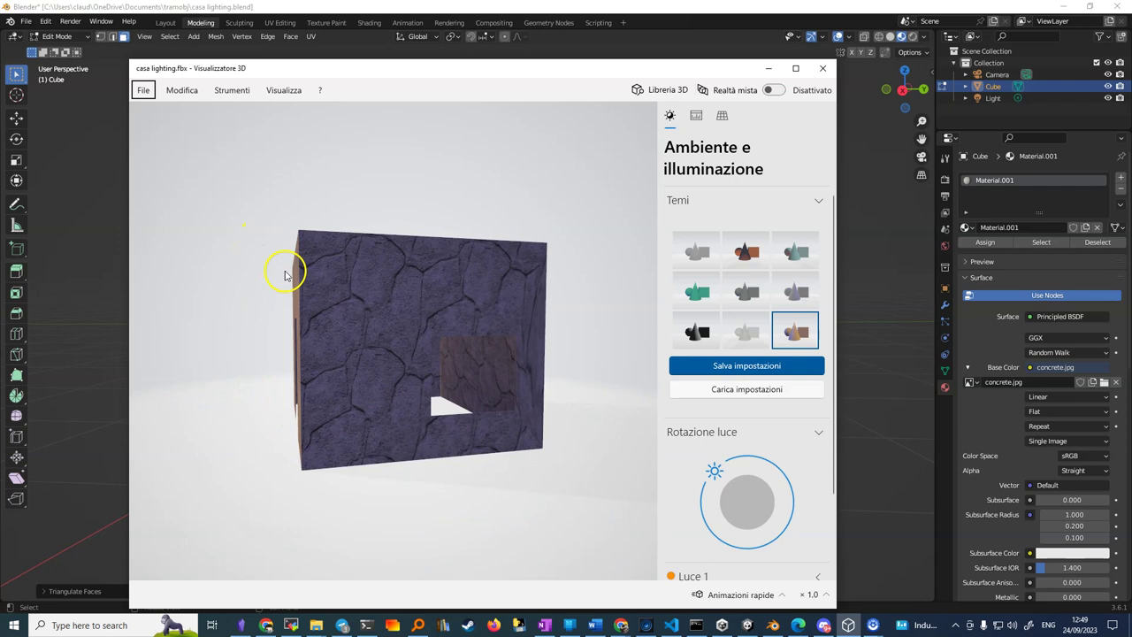
mouse_move(454, 411)
mouse_down()
mouse_move(499, 357)
mouse_move(430, 386)
mouse_move(493, 374)
mouse_move(506, 387)
mouse_move(344, 368)
mouse_up()
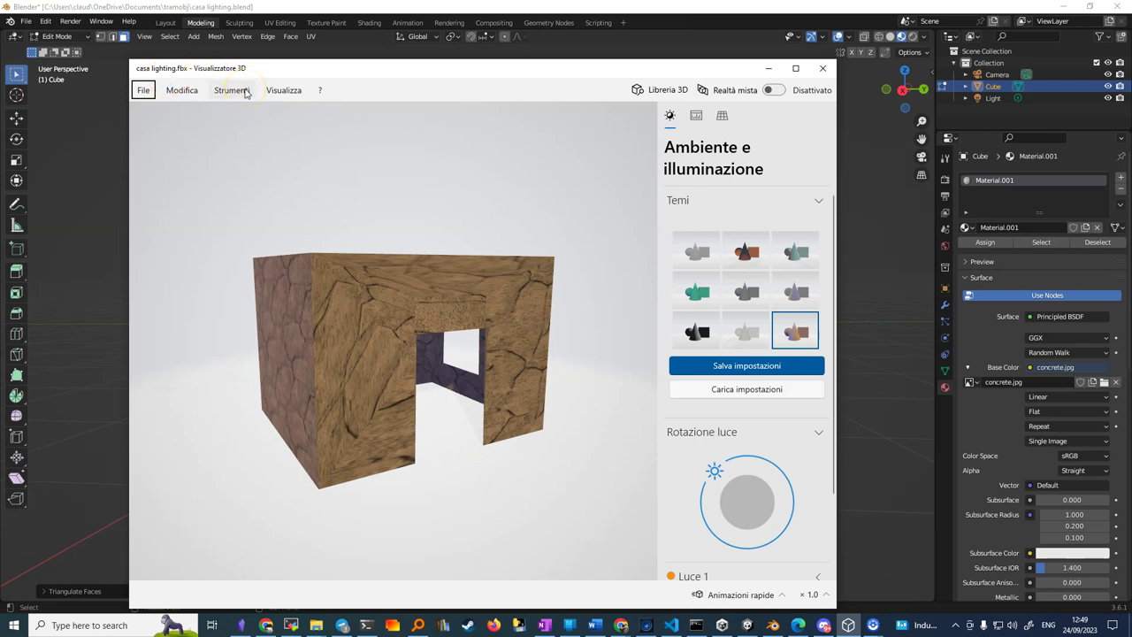
drag(386, 312, 392, 309)
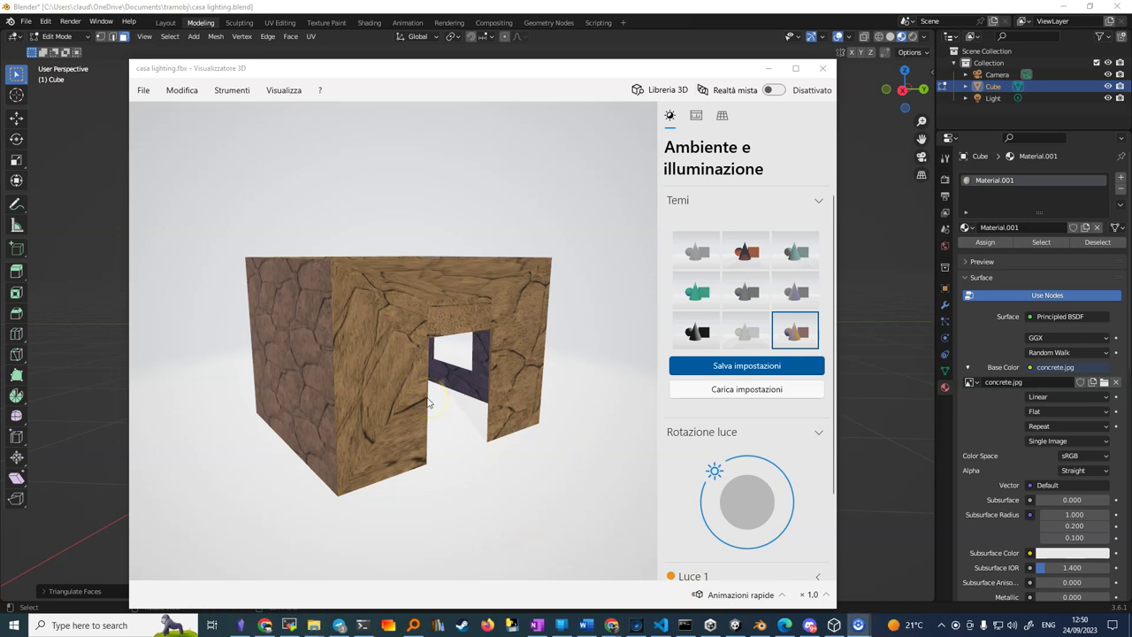
- In the Spatial.io scene, walk the avatar around until it faces the stone house's doorway
click(264, 626)
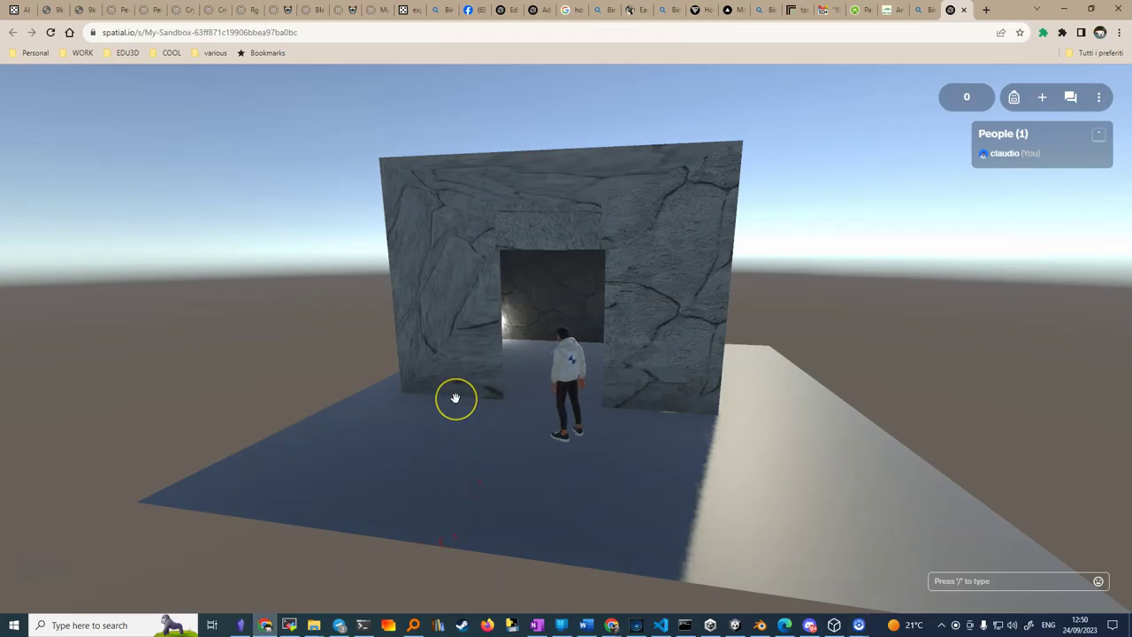
key(w)
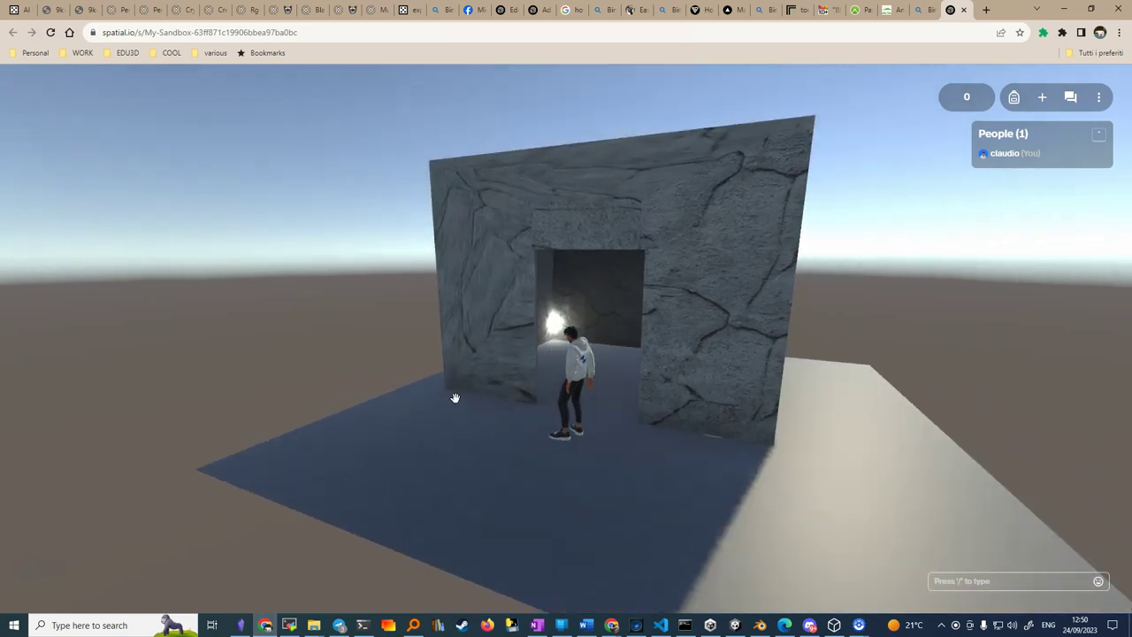
key(s)
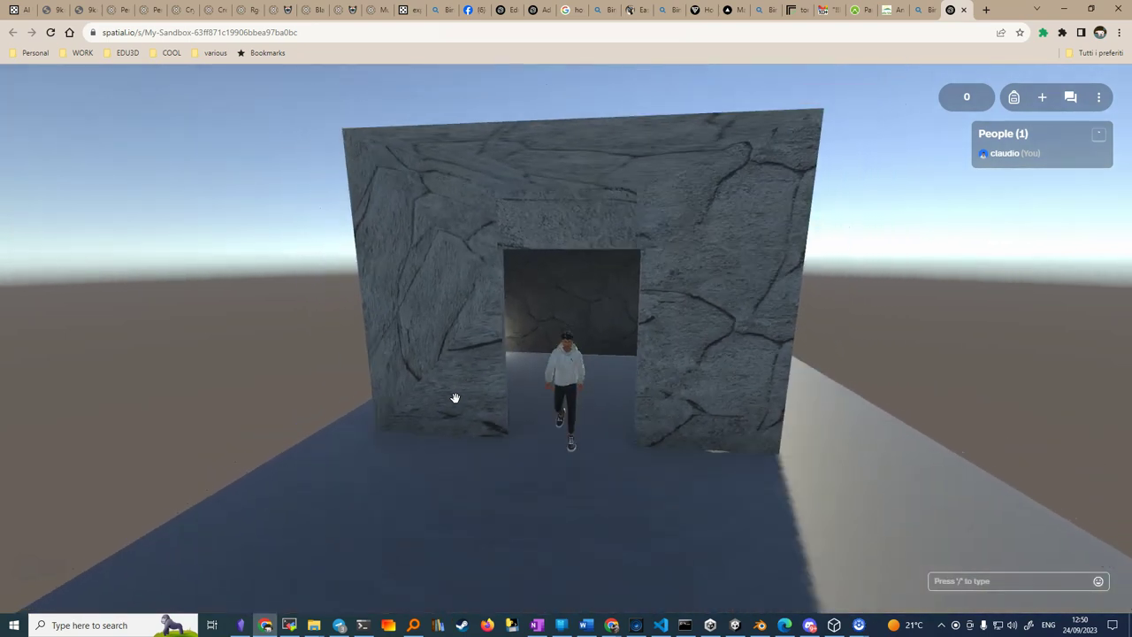
key(d)
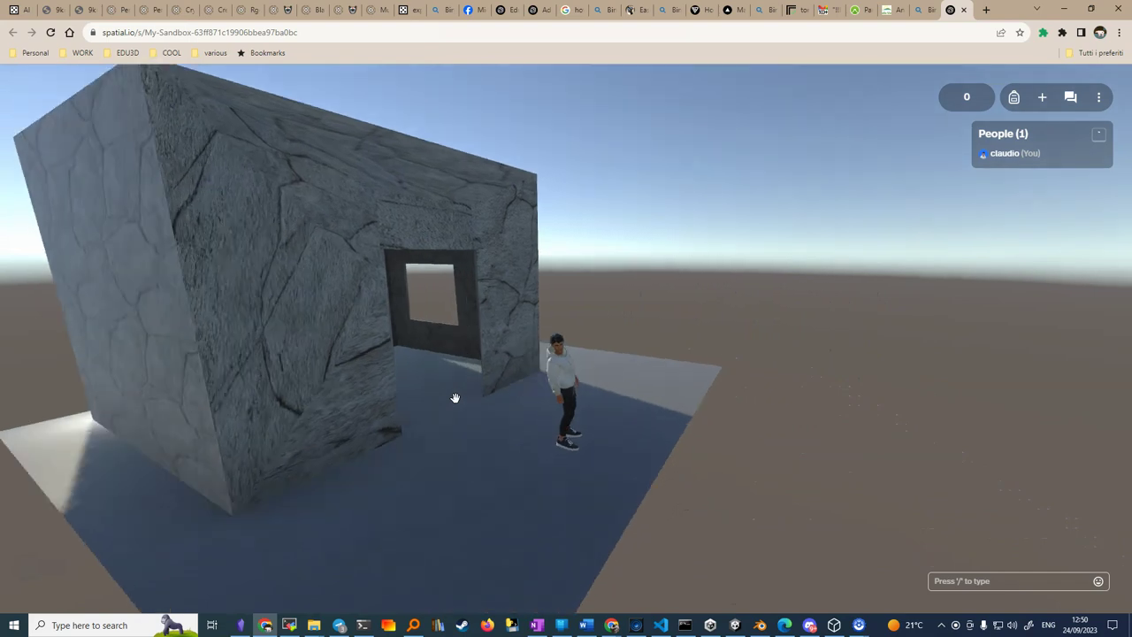
key(d)
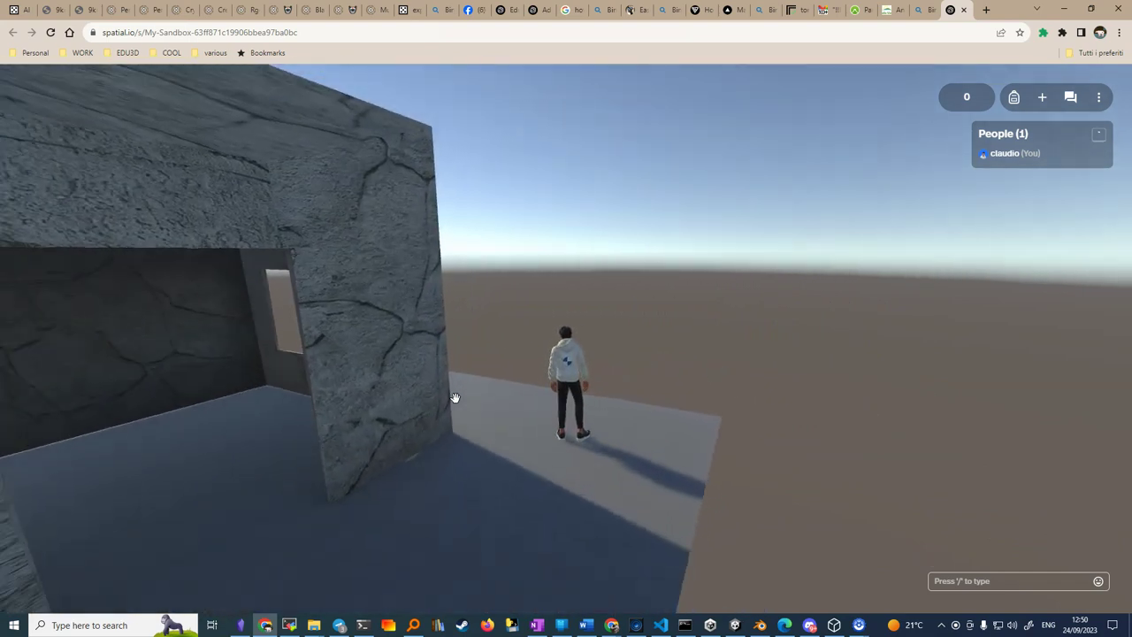
scroll(455, 398, down, 5)
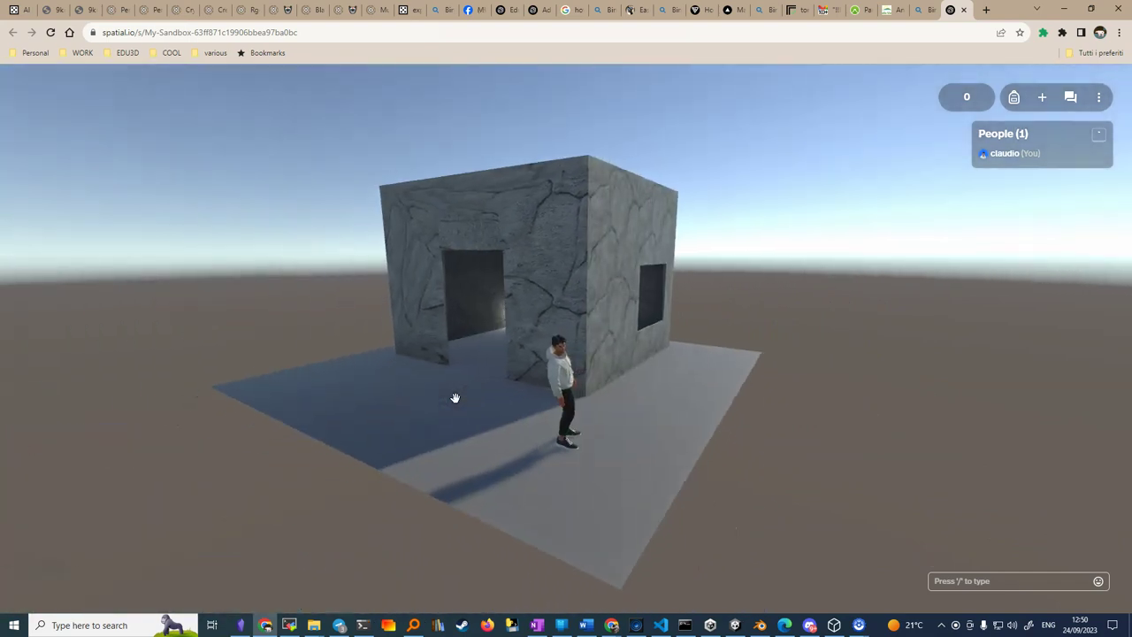
key(s)
key(w)
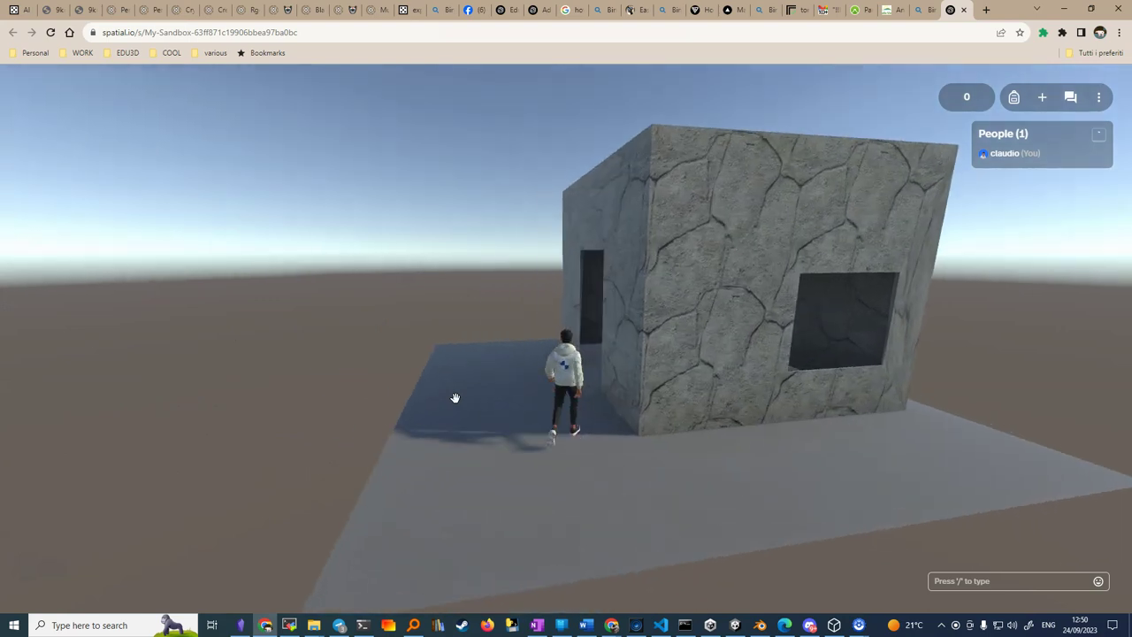
key(d)
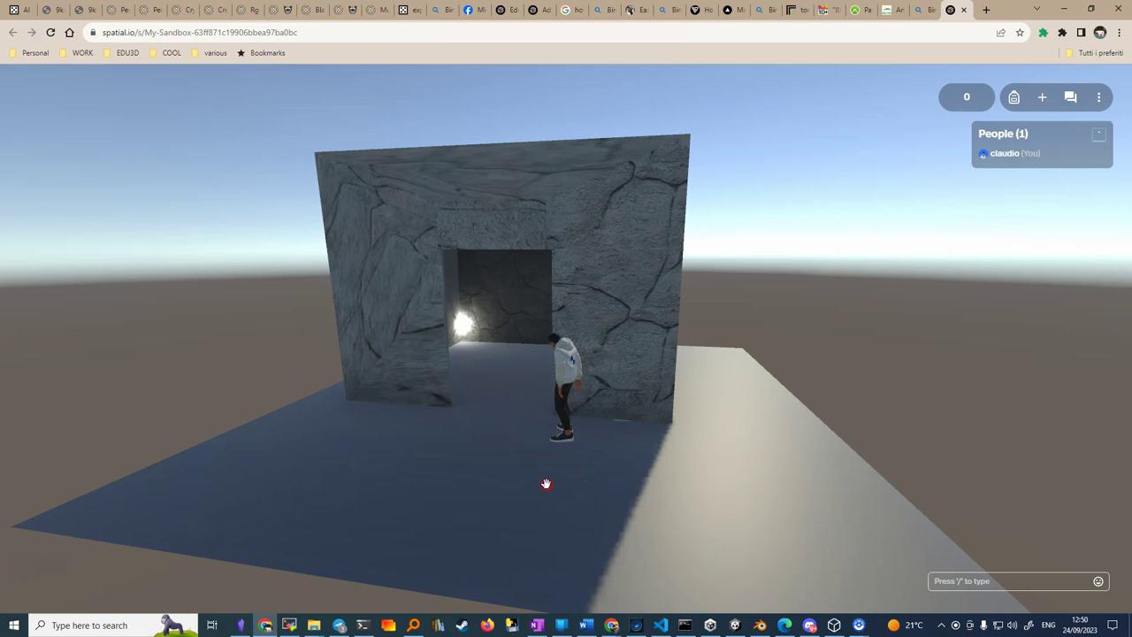
- Walk the avatar through the stone doorway into the dark room and along the corridor
key(w)
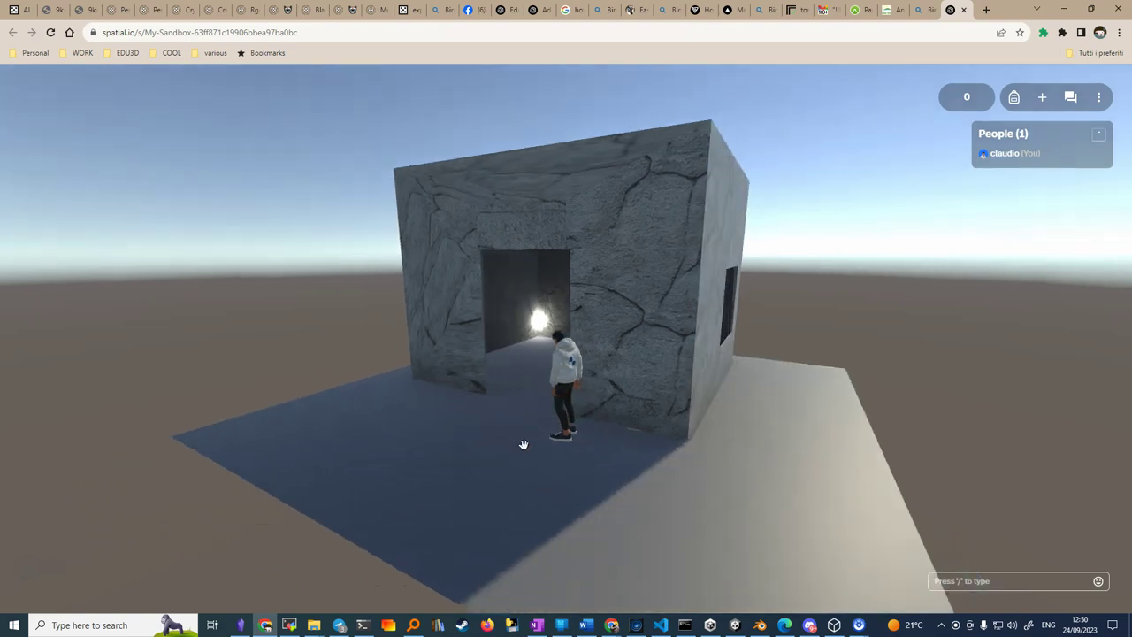
key(a)
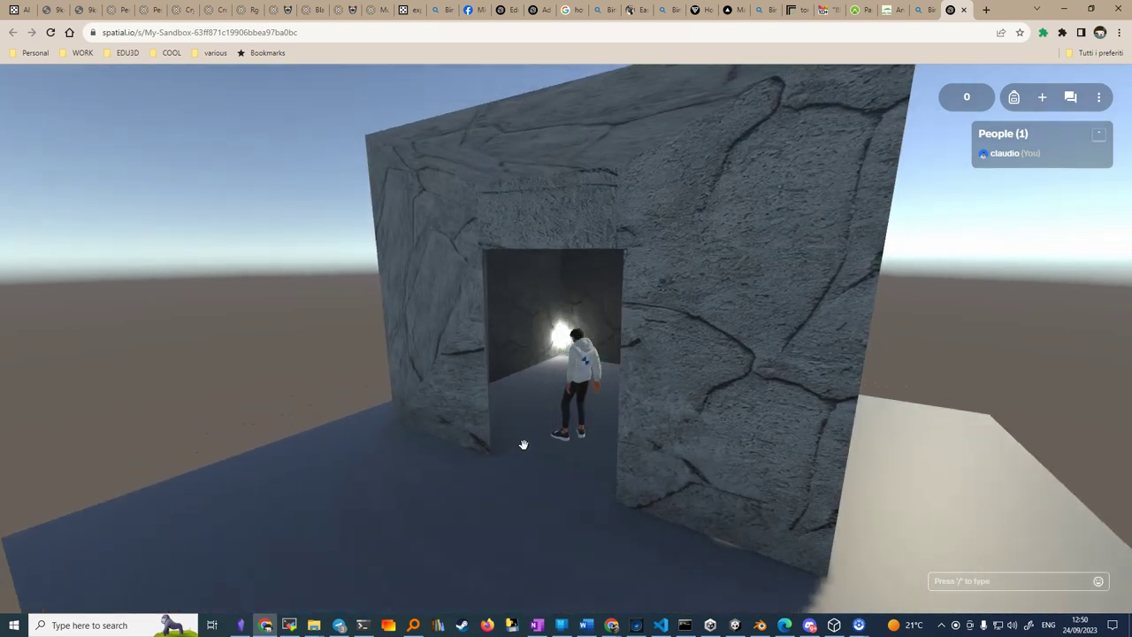
key(d)
key(w)
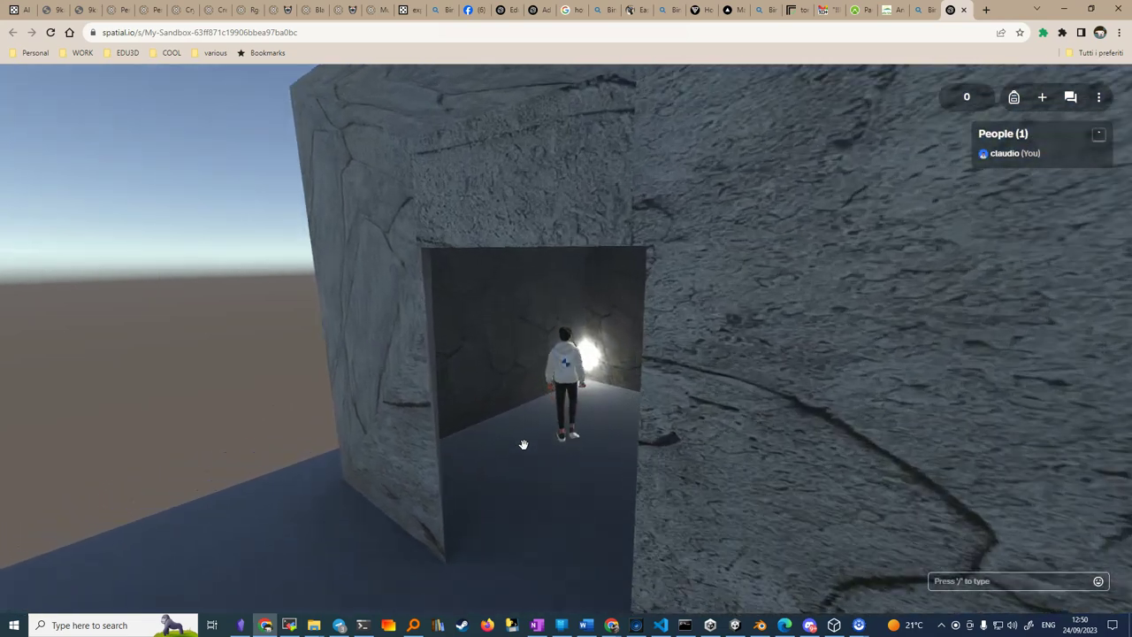
key(d)
key(w)
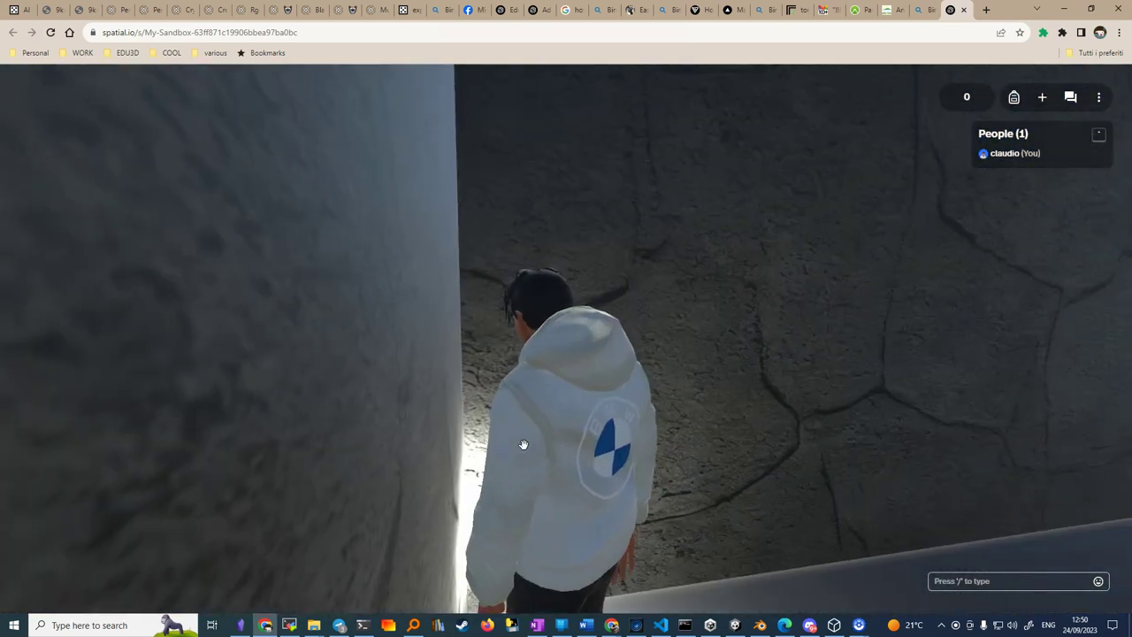
key(w)
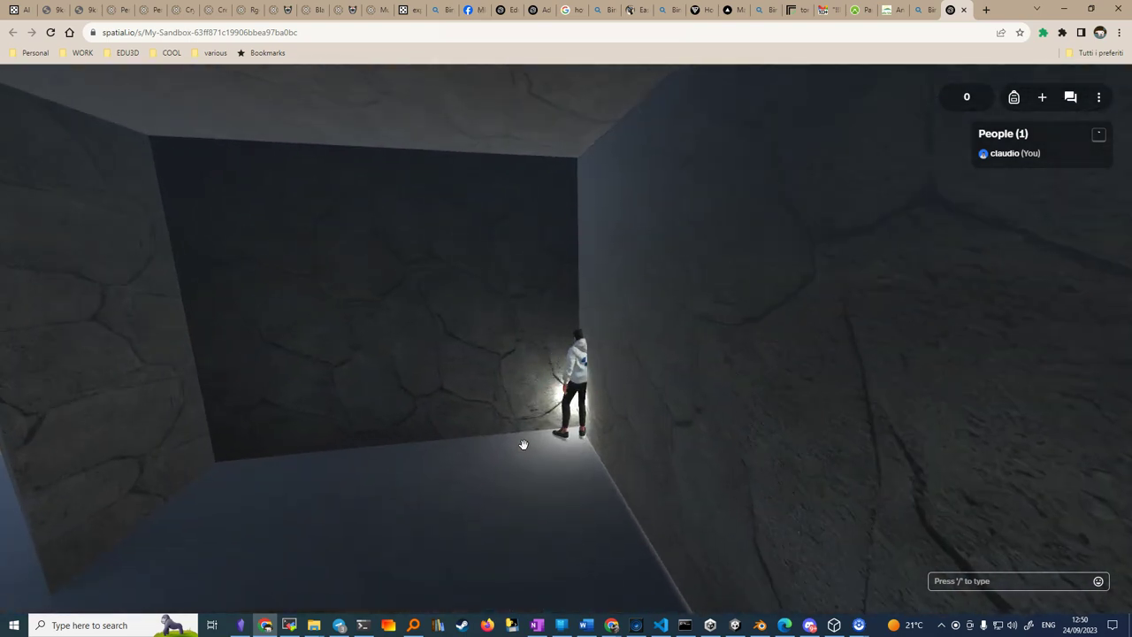
key(s)
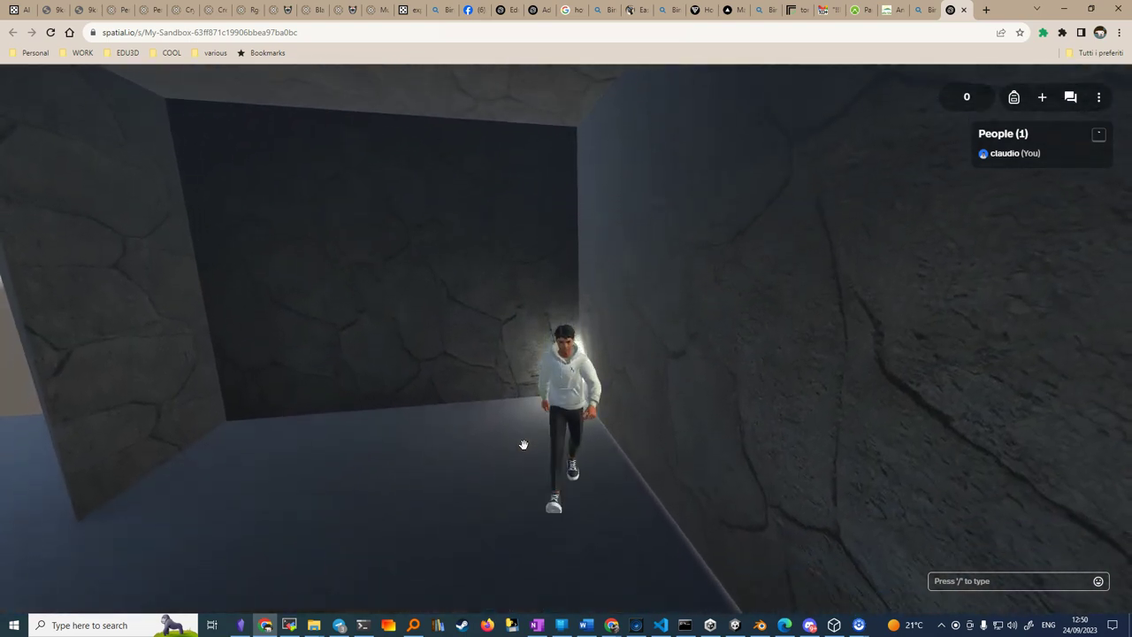
- Walk up to the room's back-wall window, then turn back toward the wall
key(w)
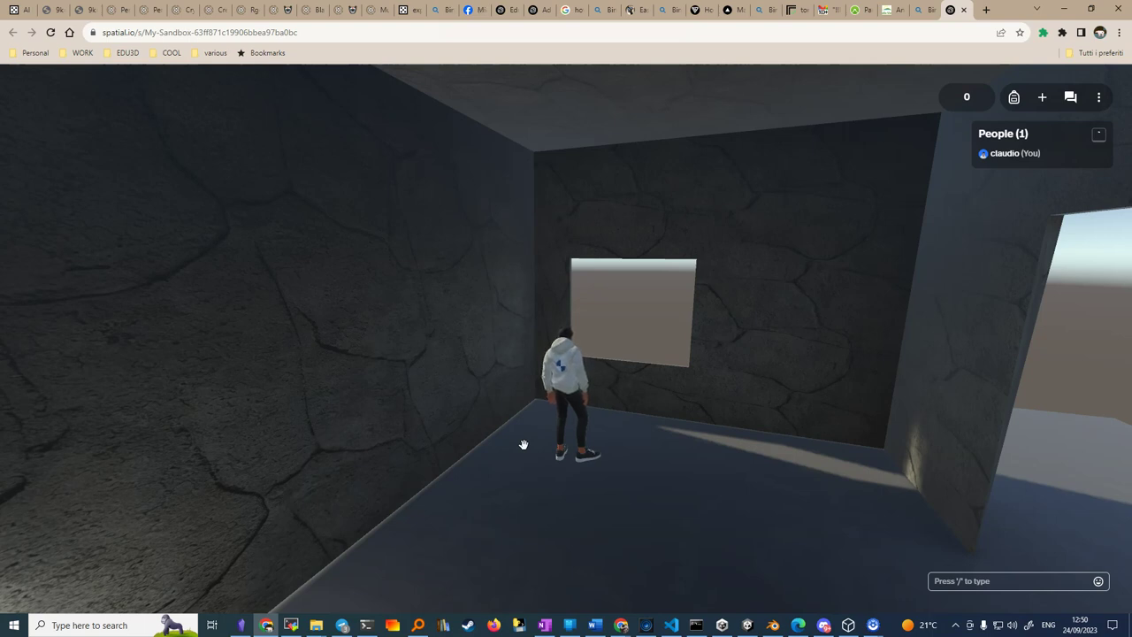
key(w)
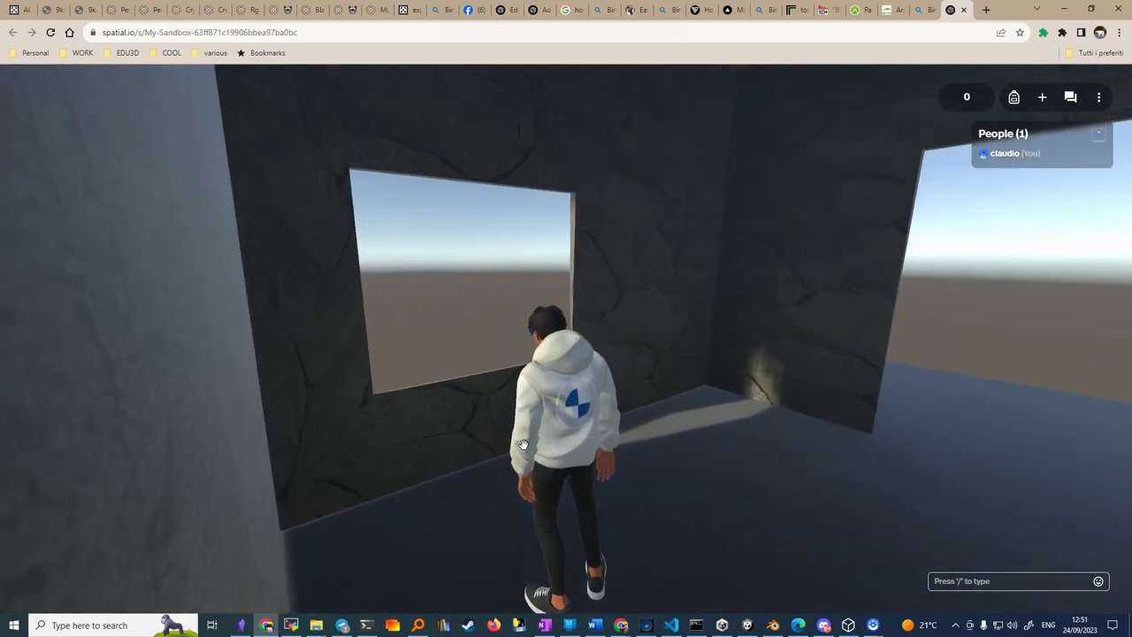
key(w)
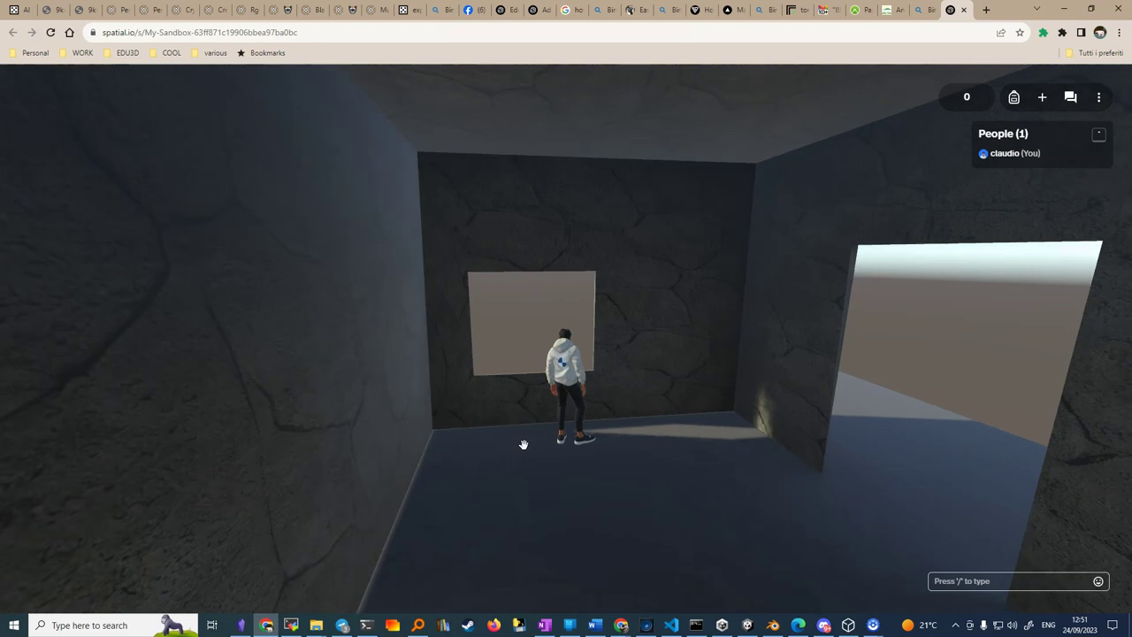
key(w)
key(s)
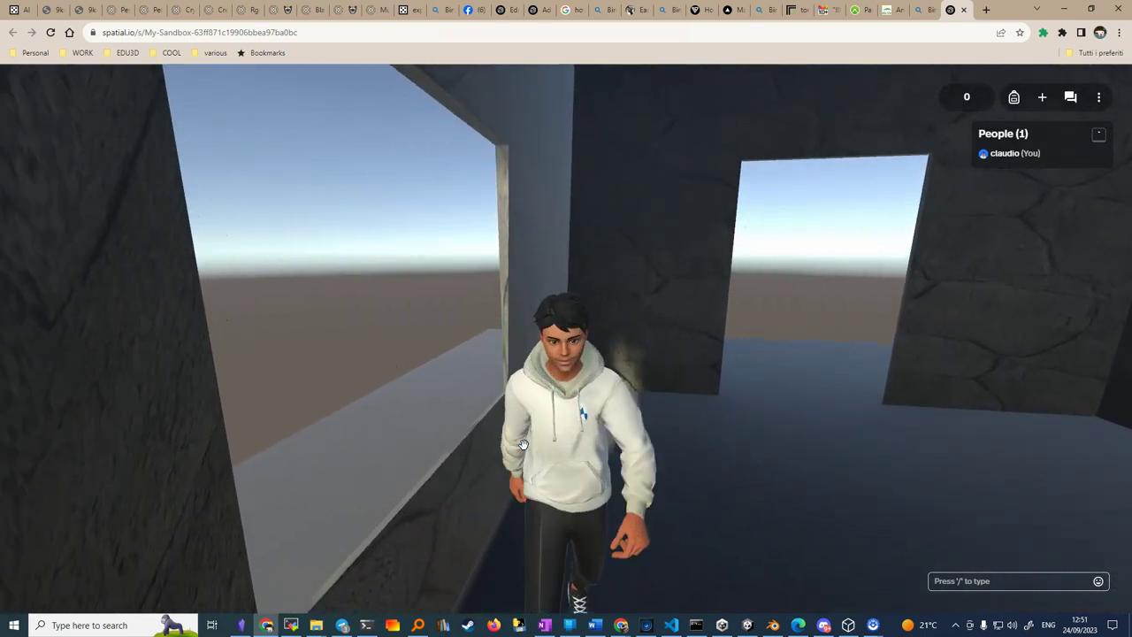
key(w)
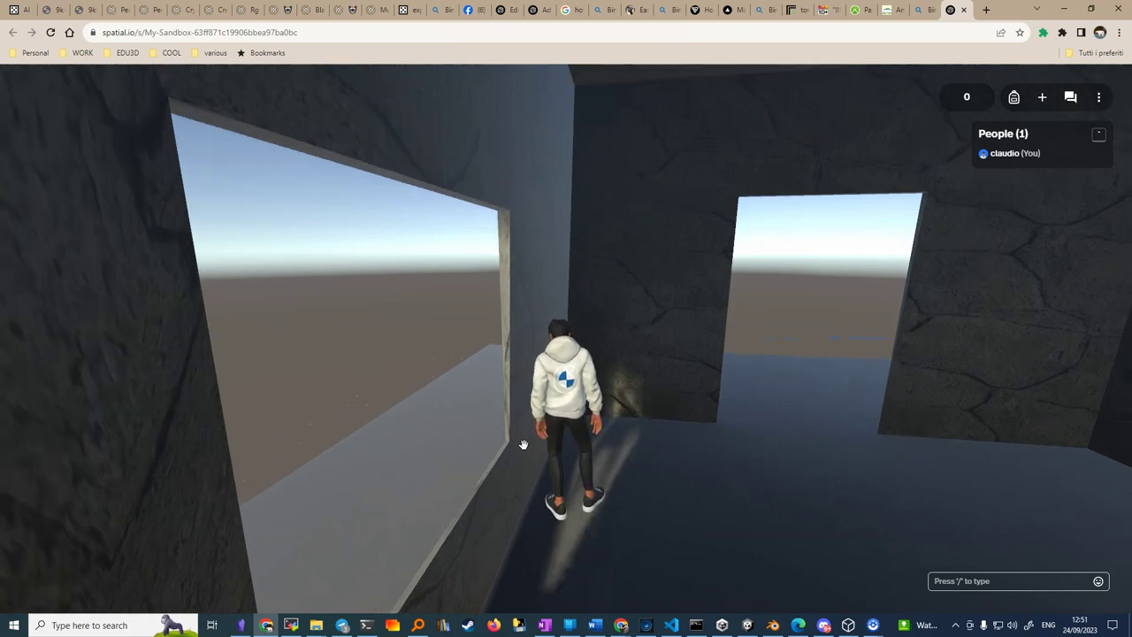
- Tour the next room past the lit corner and tall pillar, ending at the doorway
key(a)
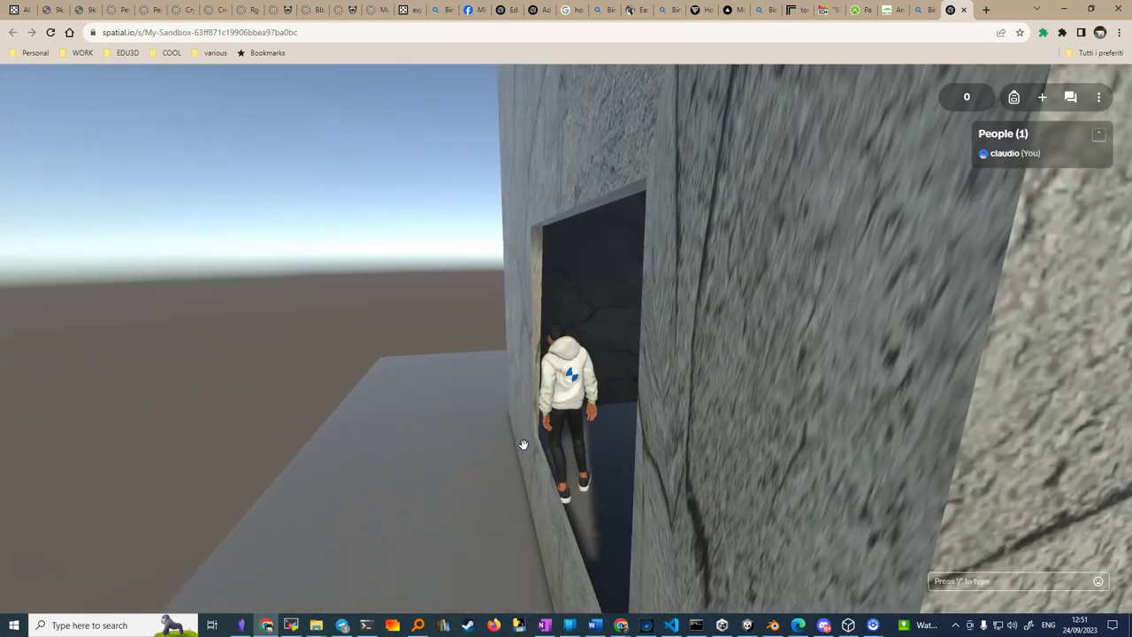
key(d)
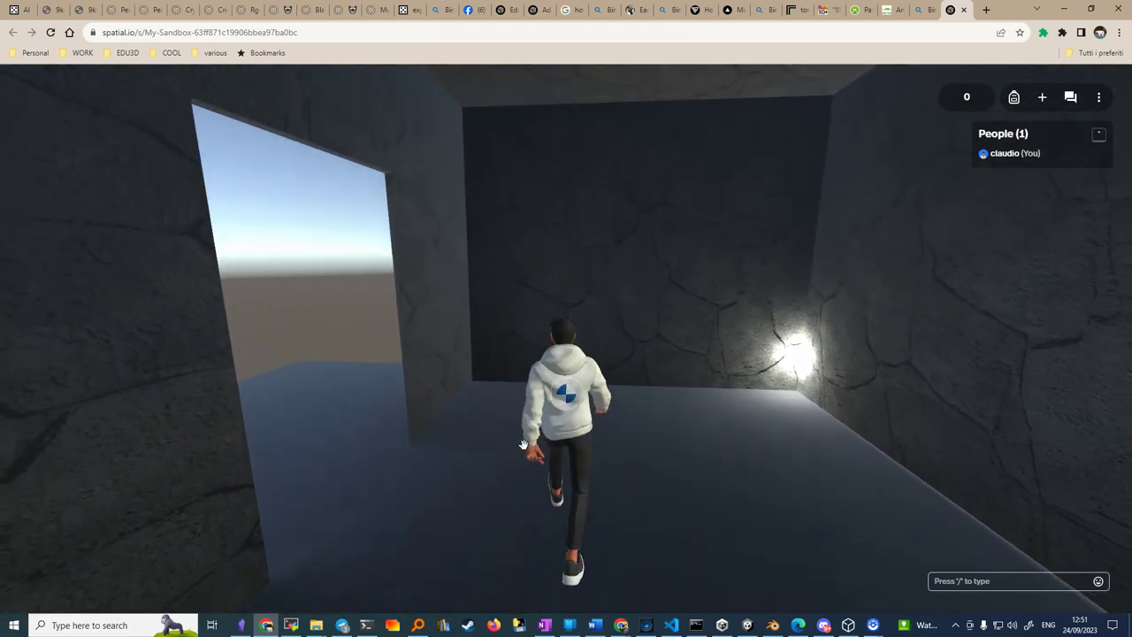
key(w)
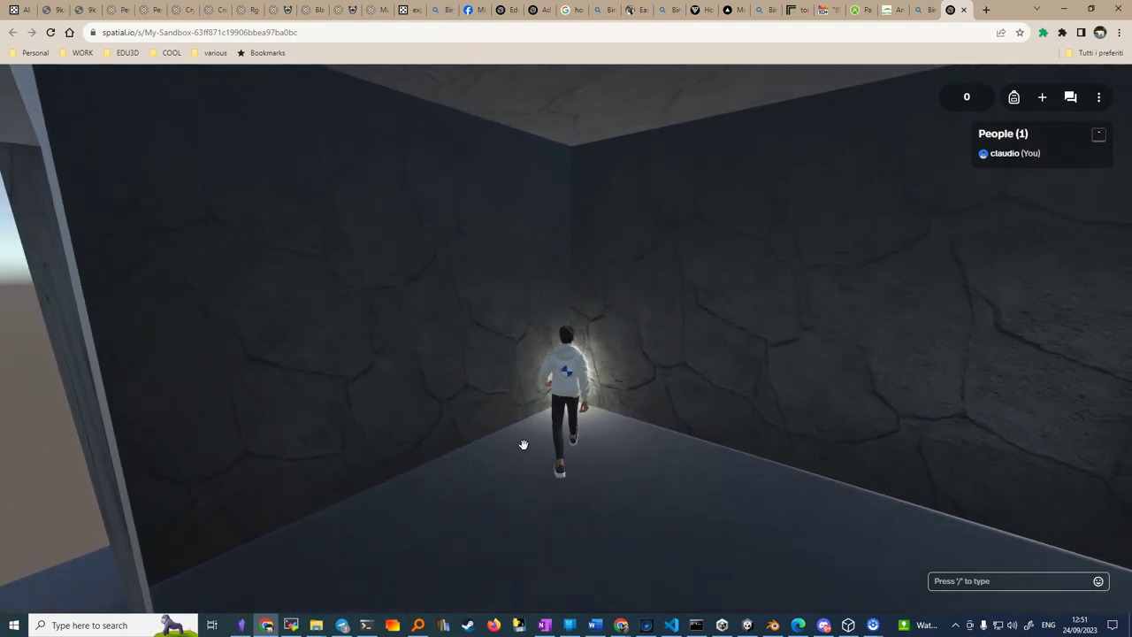
key(a)
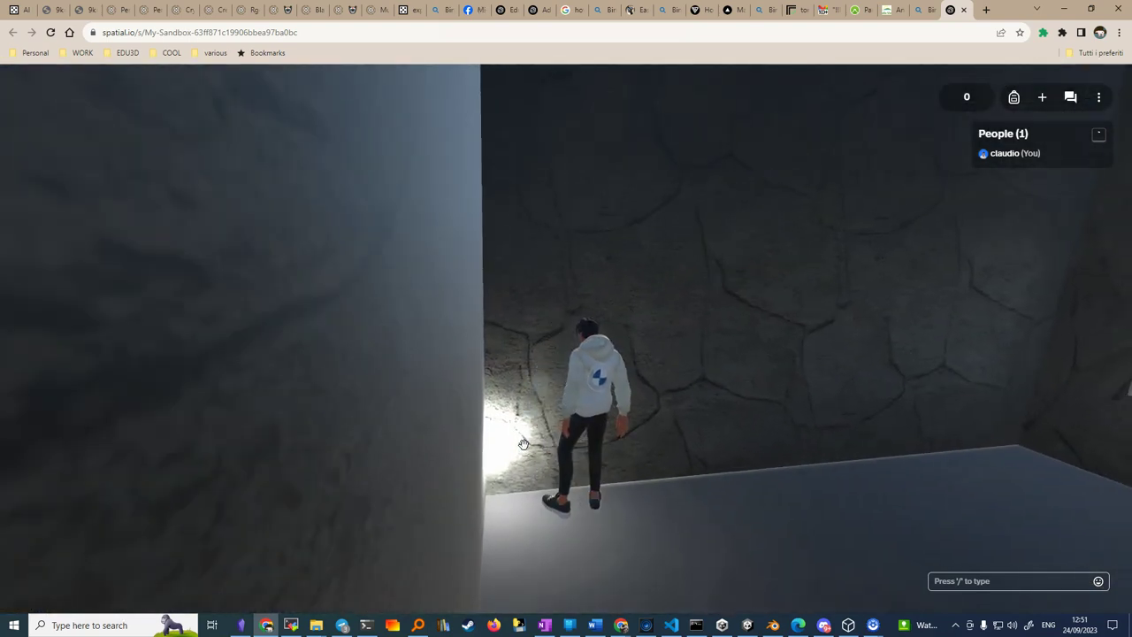
key(s)
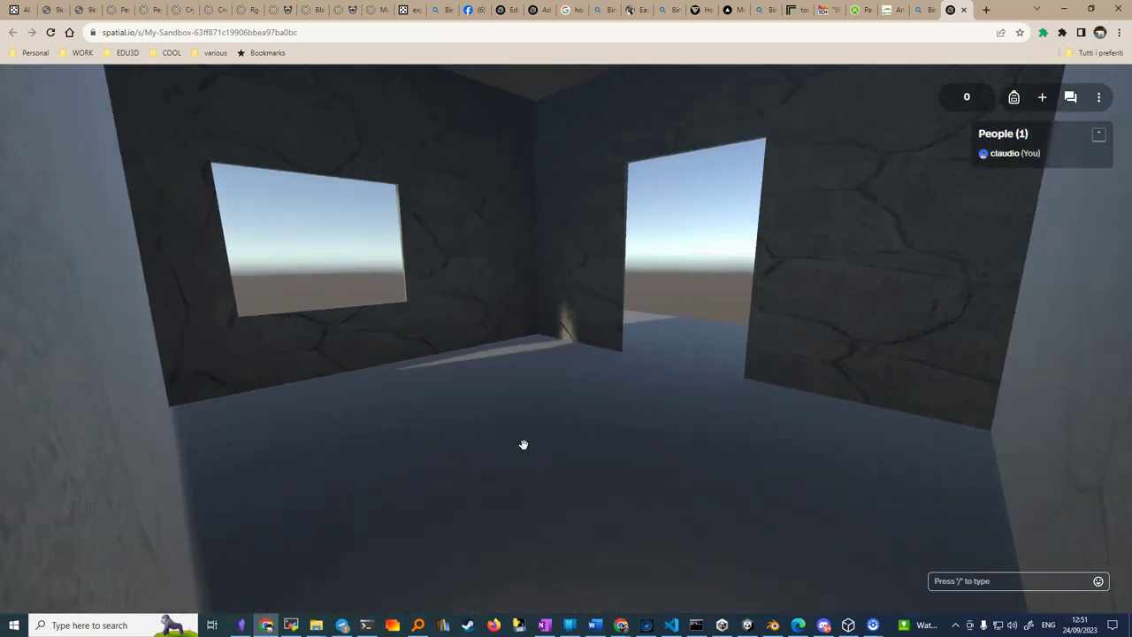
key(w)
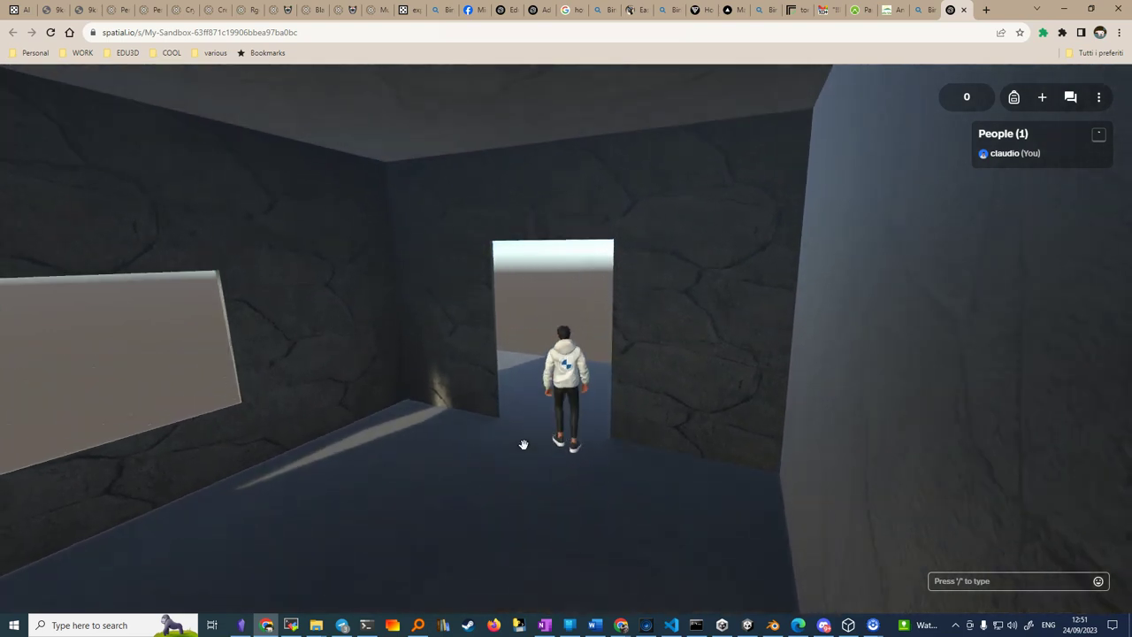
key(a)
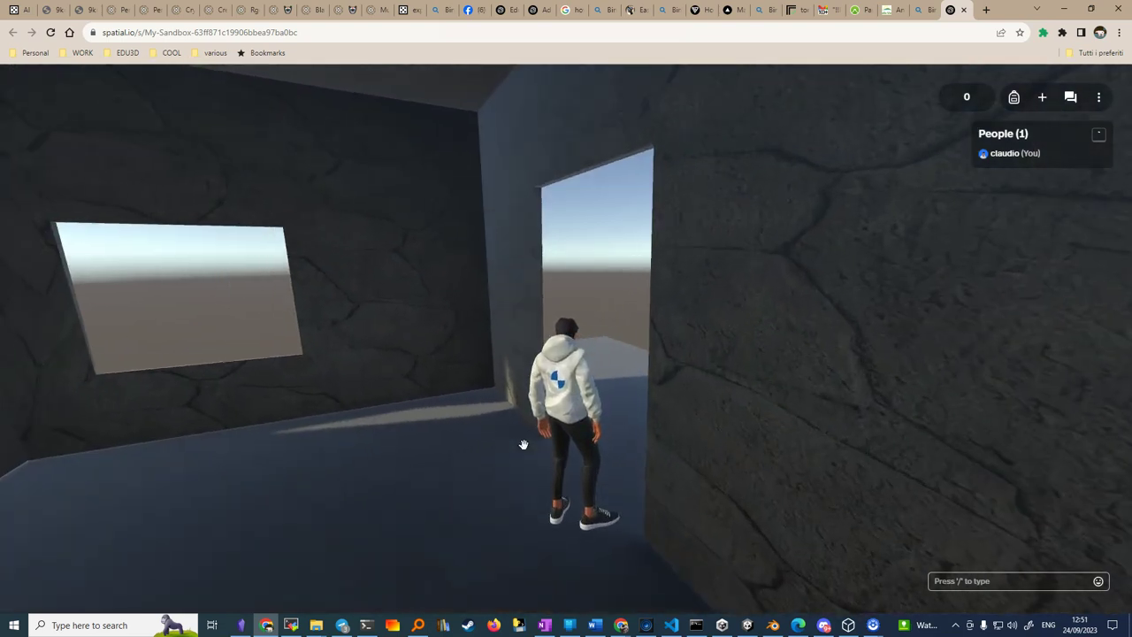
key(w)
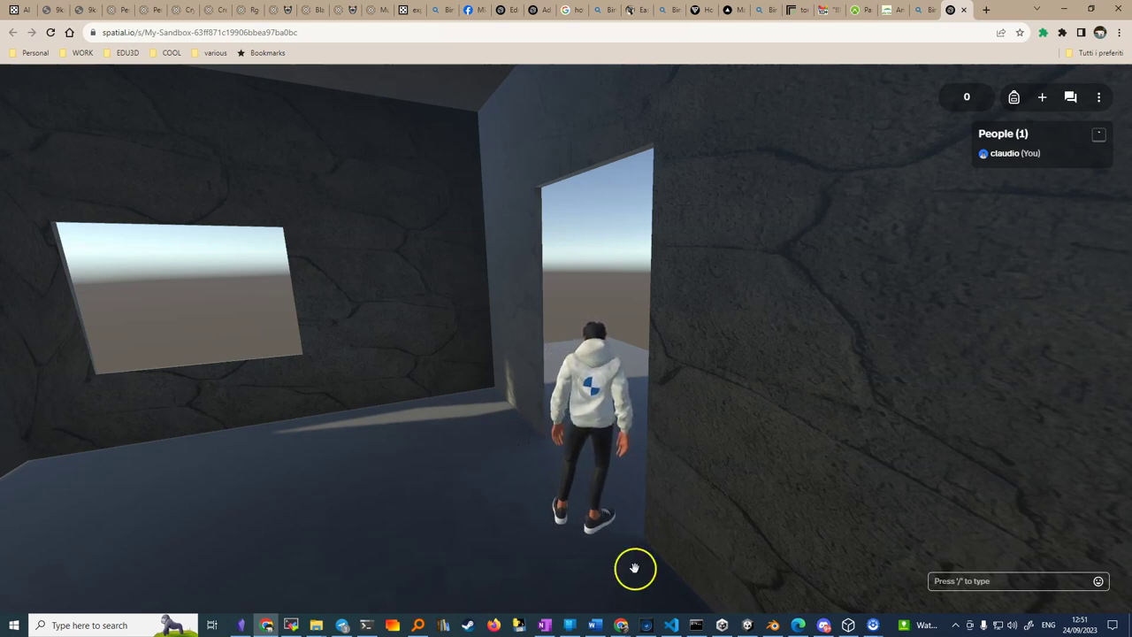
click(748, 625)
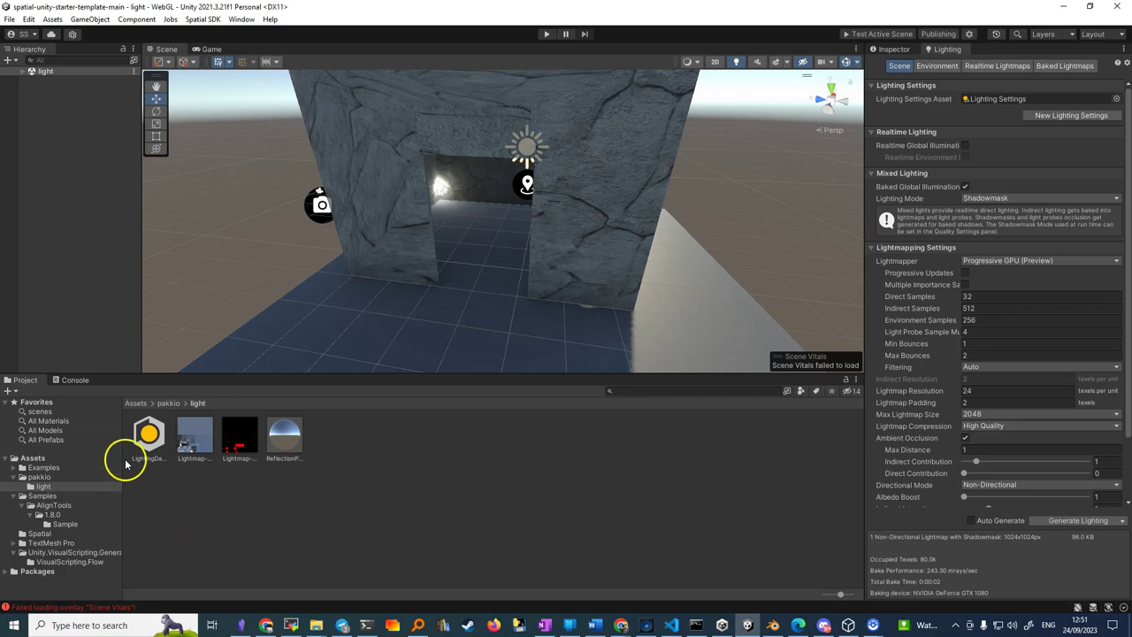
- Delete the casa lighting model asset from the pakkio folder
click(168, 403)
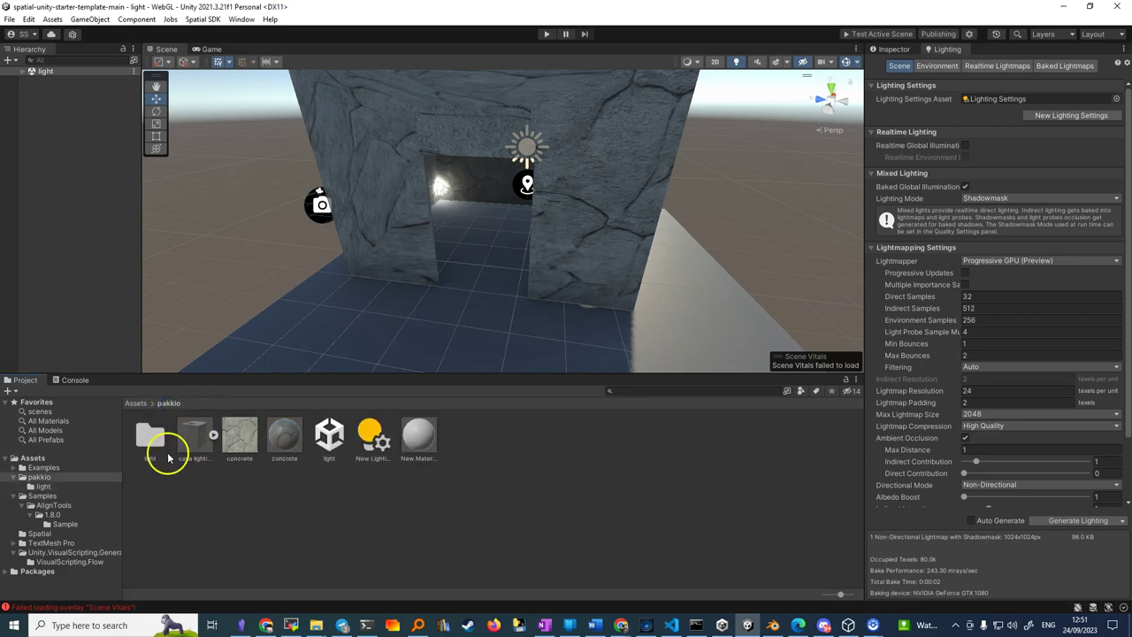
click(195, 439)
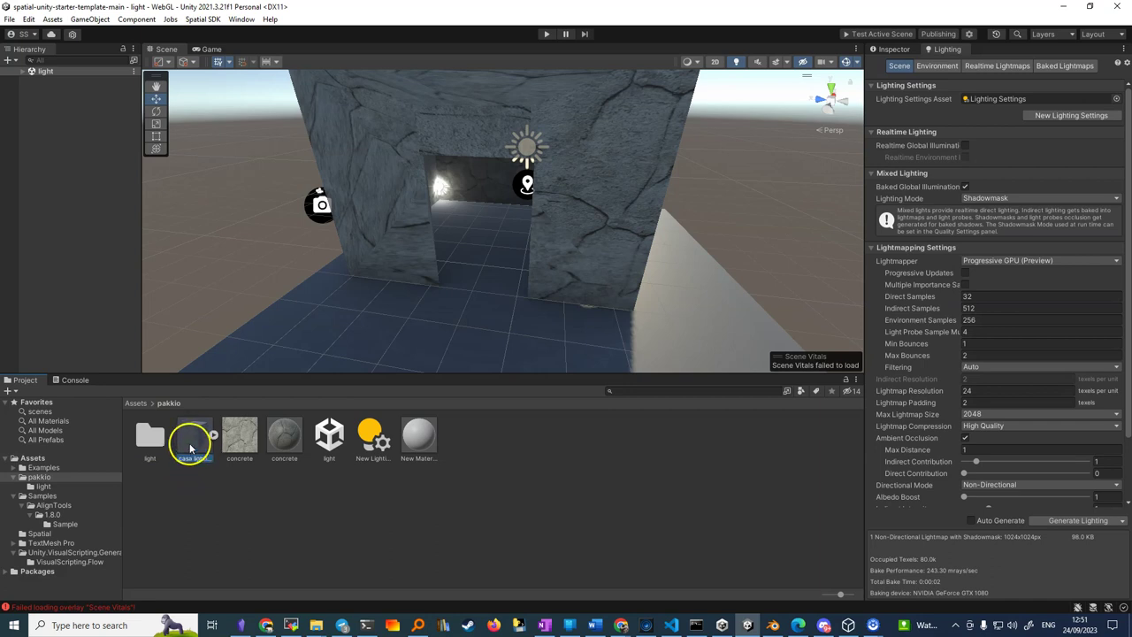
double_click(190, 447)
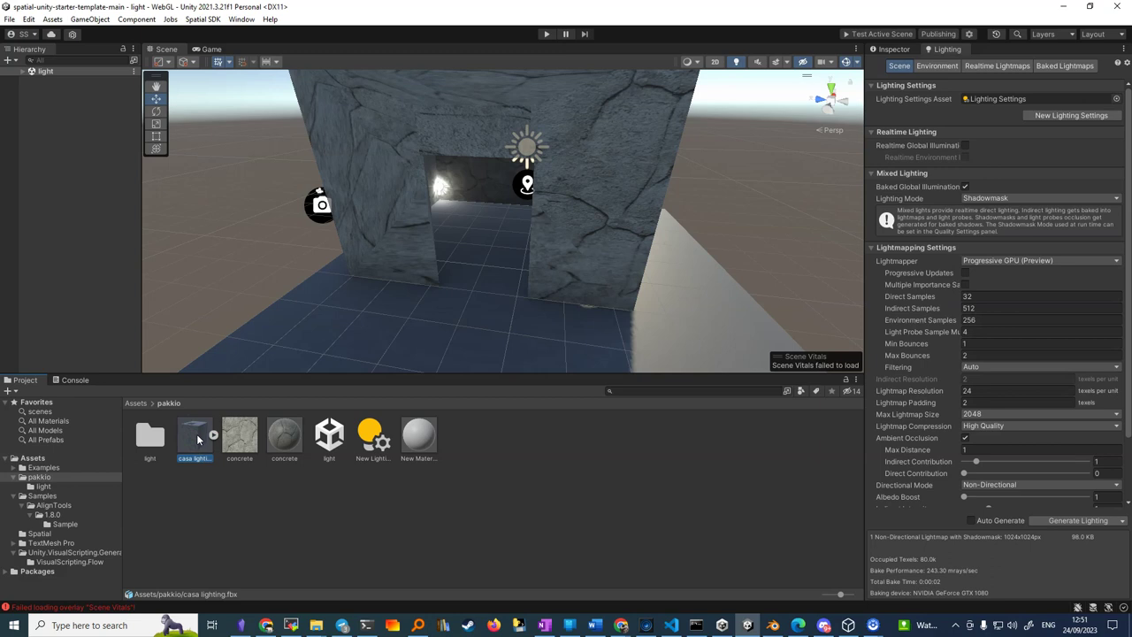
key(Delete)
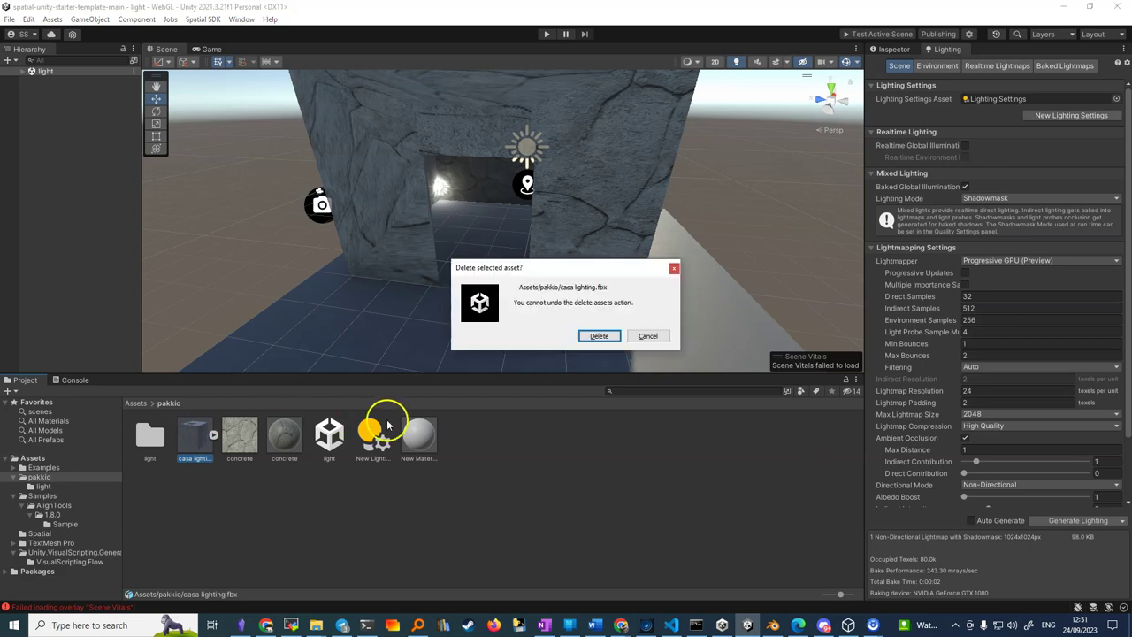
click(612, 337)
click(191, 447)
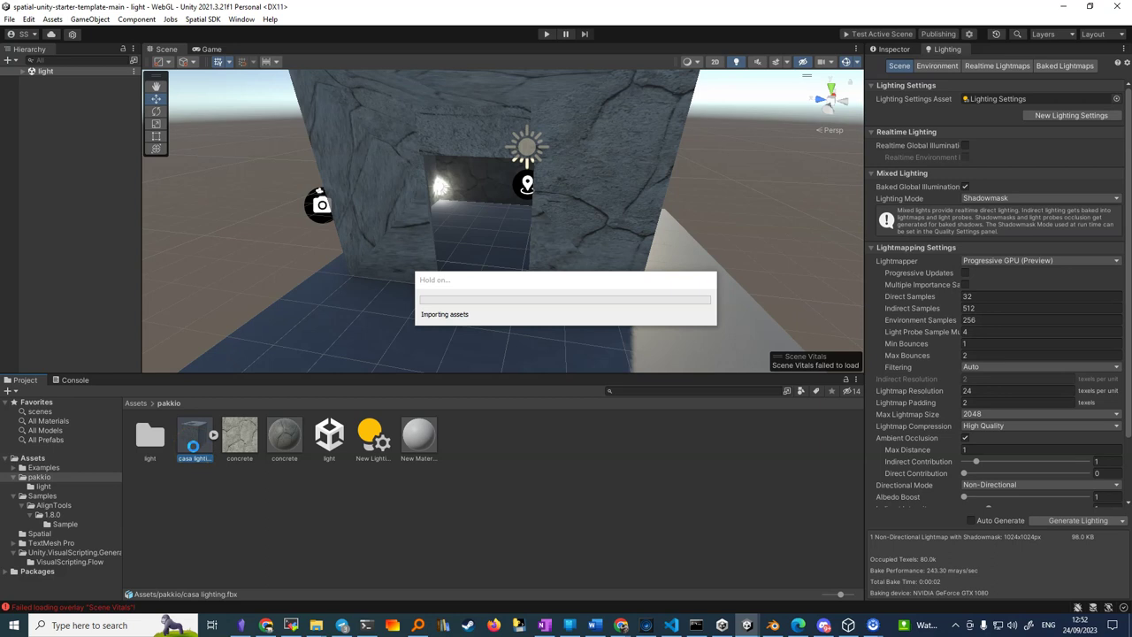
click(518, 281)
- Delete the concrete.jpg texture and concrete.mat material together
click(194, 444)
click(240, 443)
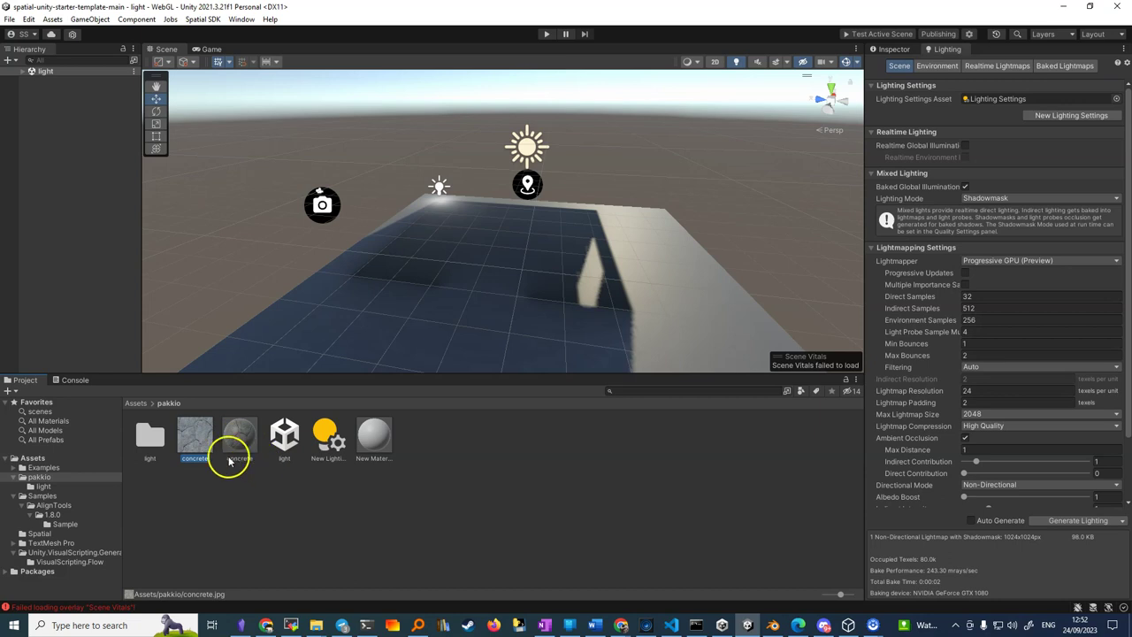
ctrl+click(243, 449)
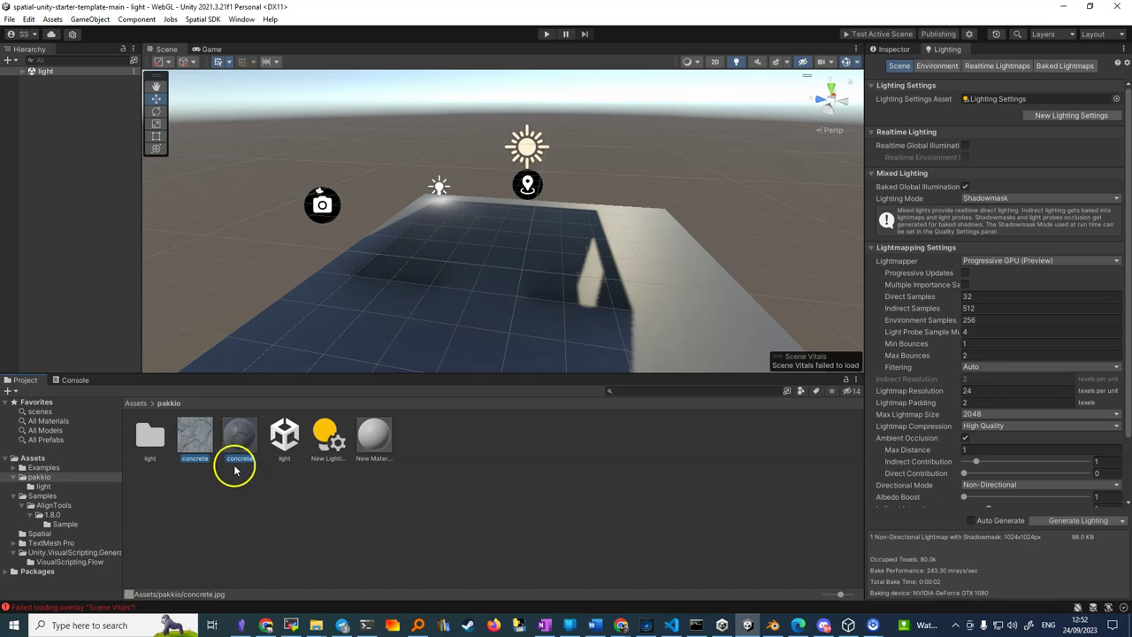
key(Delete)
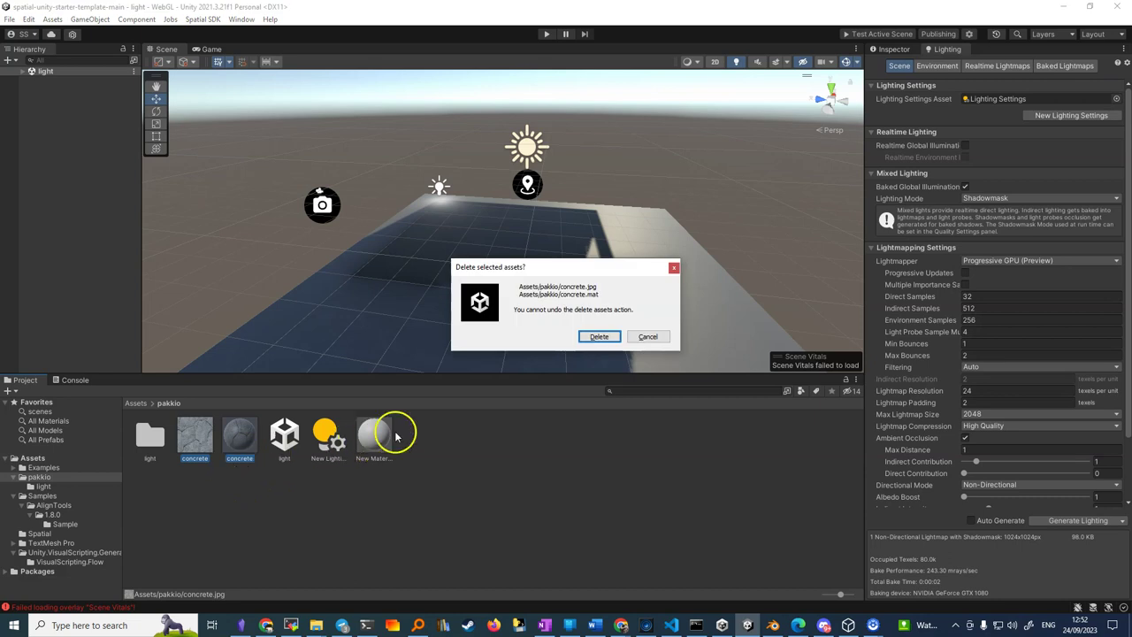
click(600, 337)
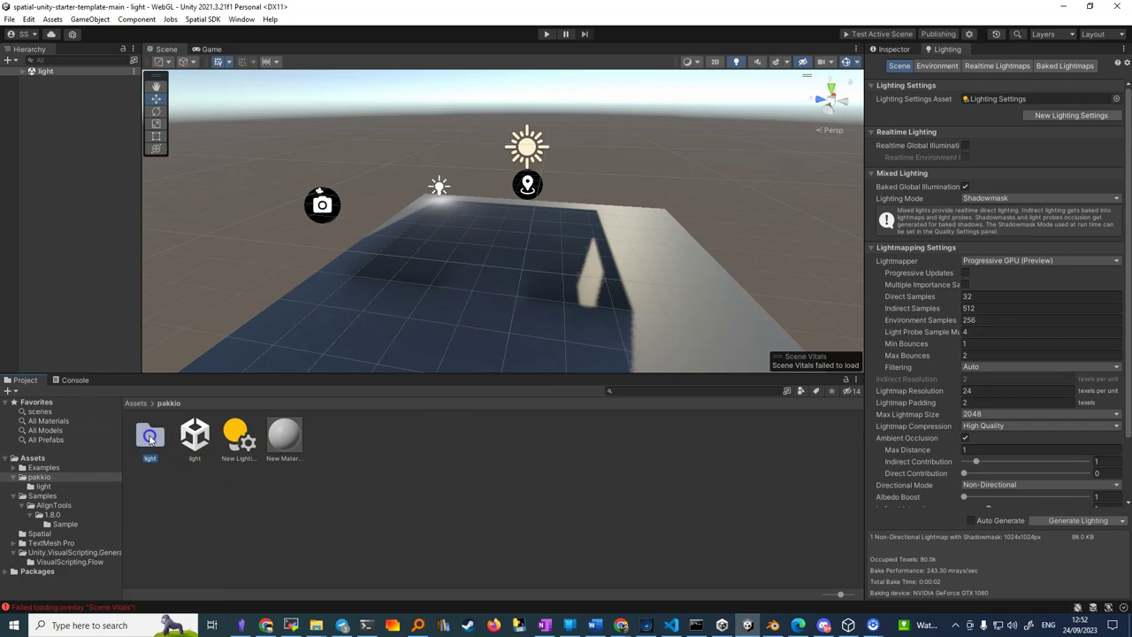
- Open the light folder and scroll through its baked lighting data, lightmaps and reflection probe
double_click(151, 434)
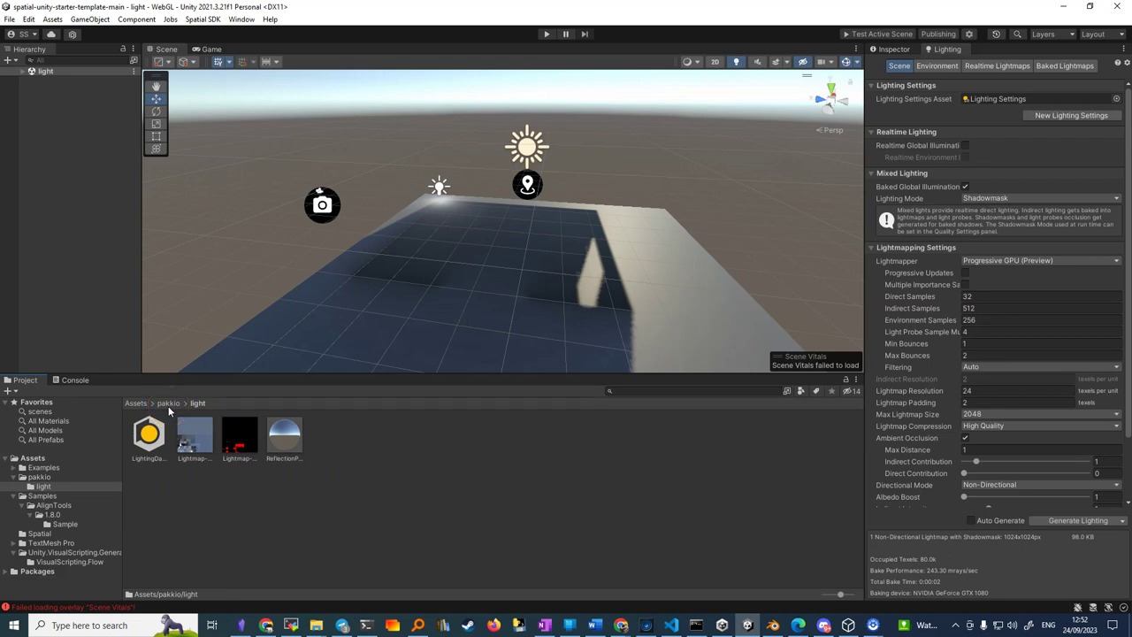
scroll(505, 307, up, 3)
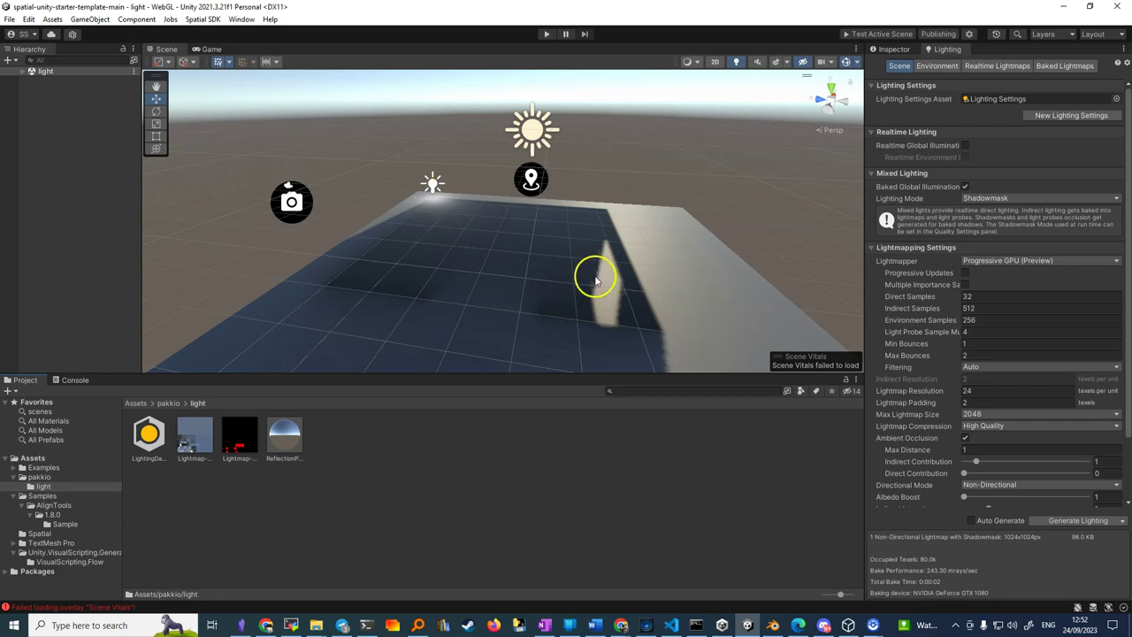
scroll(474, 282, down, 2)
scroll(458, 278, down, 2)
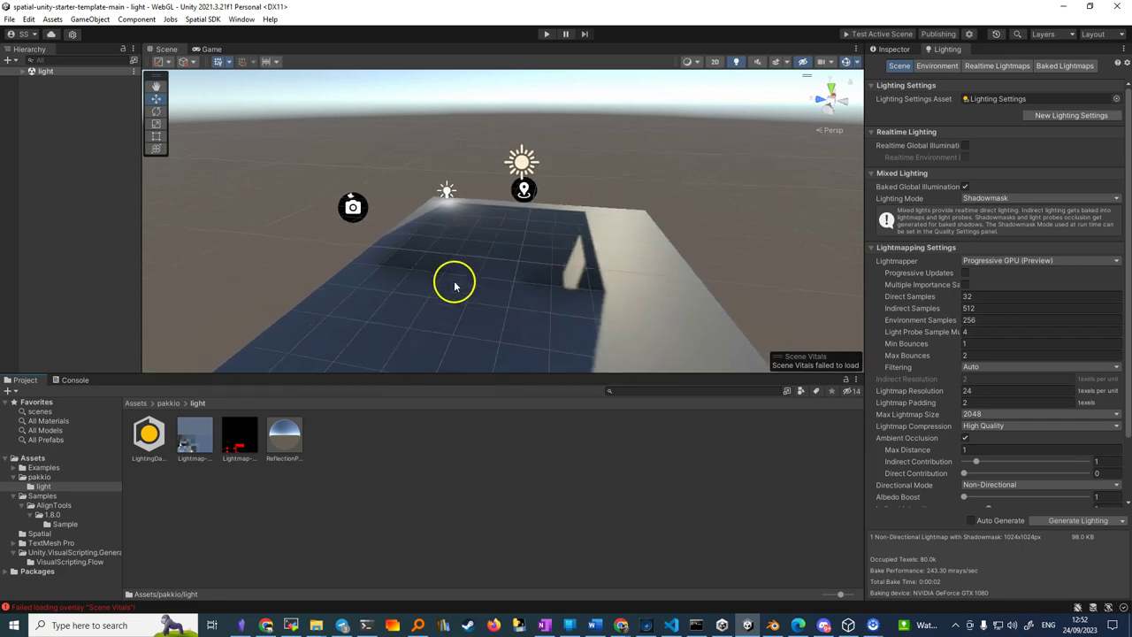
scroll(455, 283, down, 1)
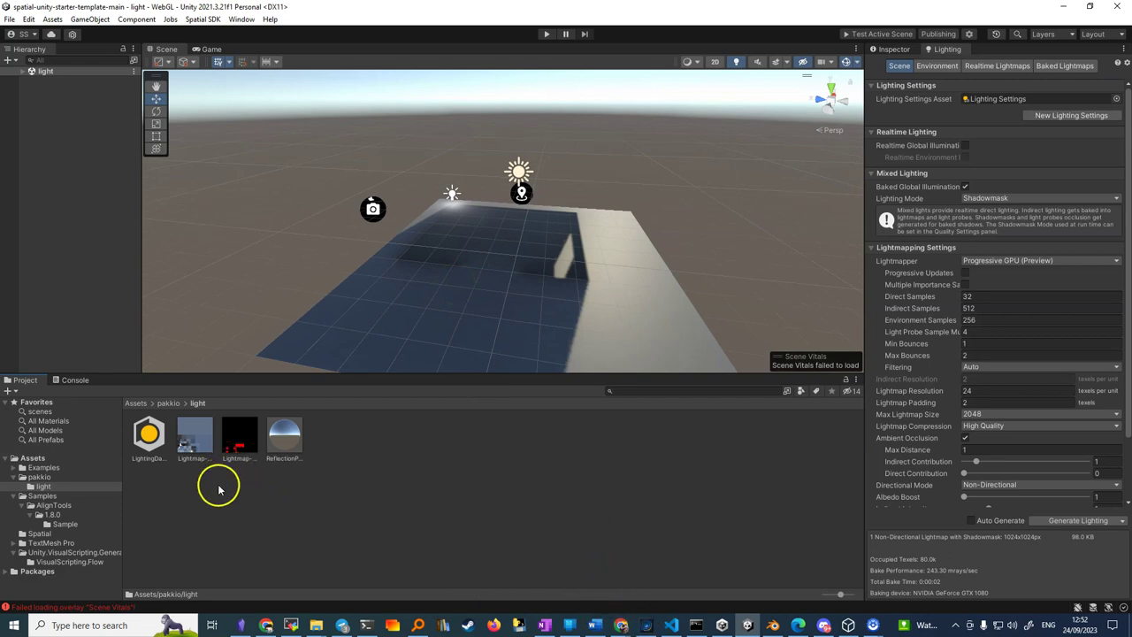
click(311, 629)
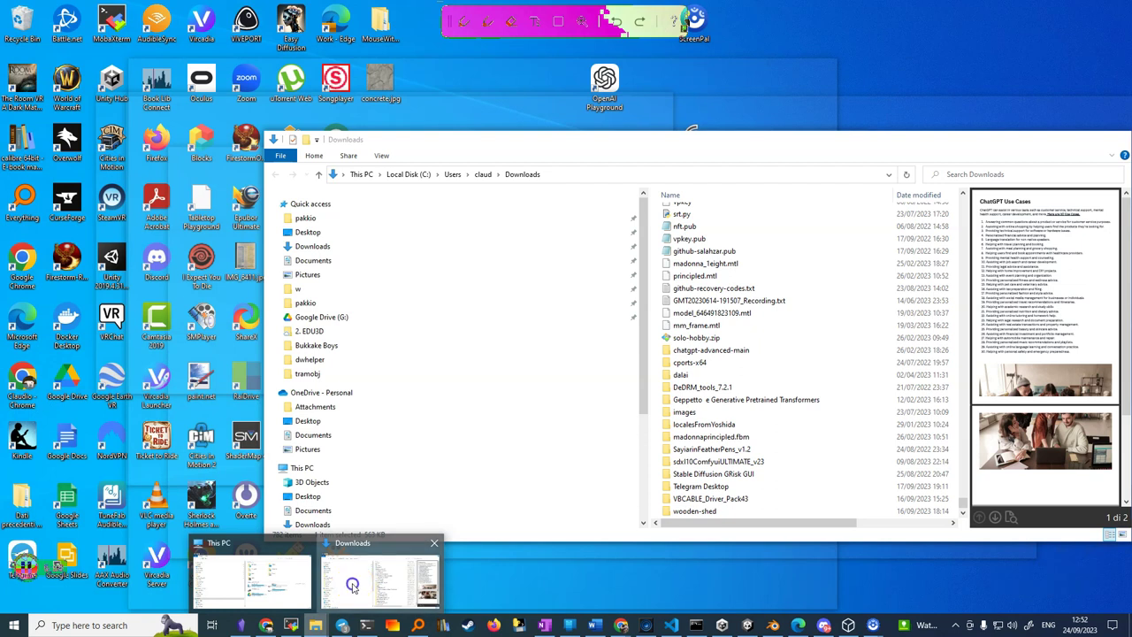
- Find casa lighting.fbx via an Everything .fbx search and drag it into Unity's Project panel
click(353, 588)
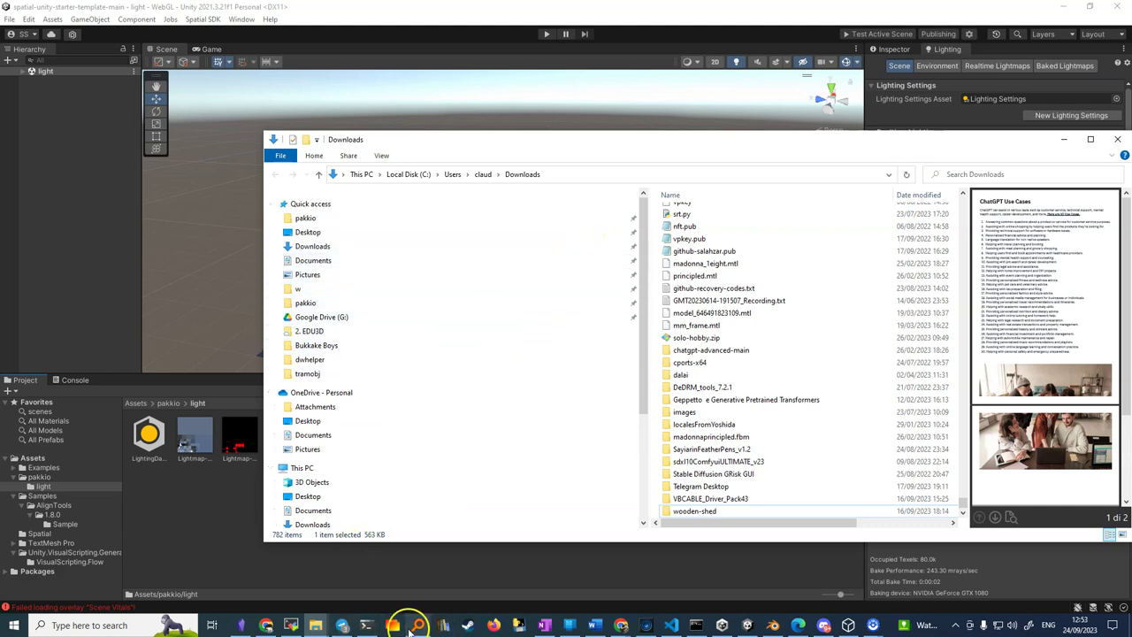
click(418, 625)
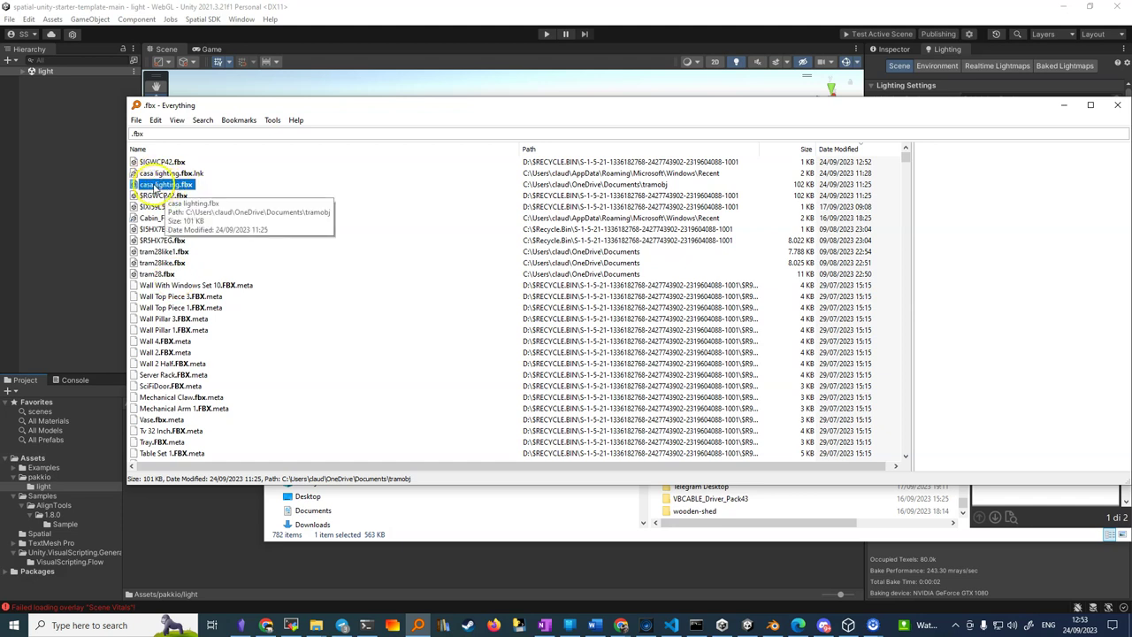
drag(172, 184, 171, 519)
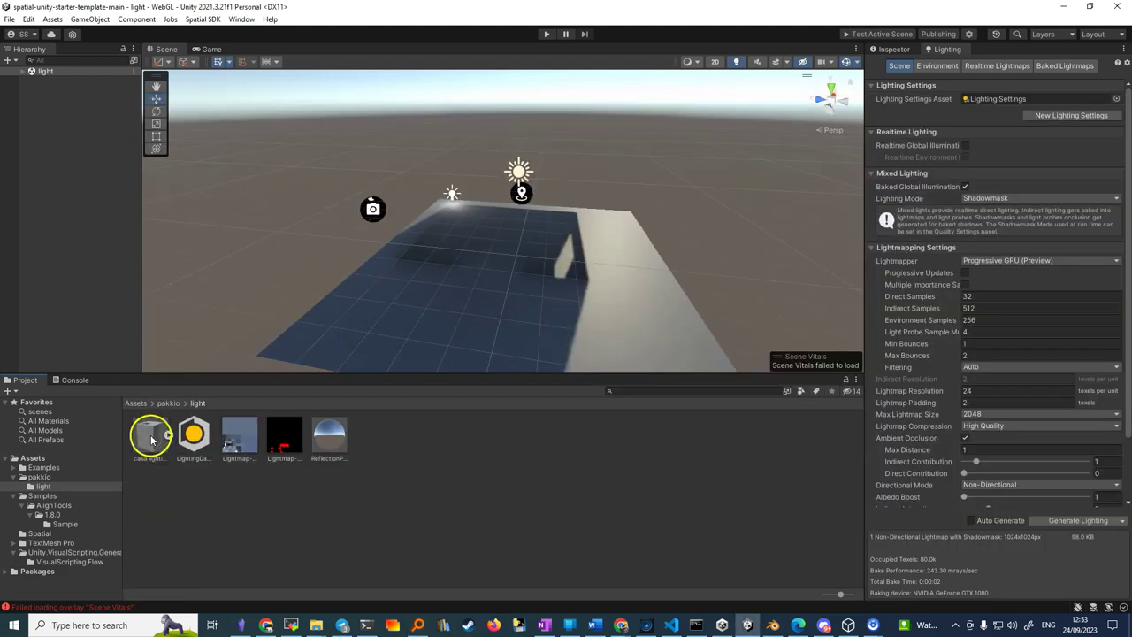
- Import casa lighting.fbx into the pakkio folder, inspect its preview, and place it on the scene's plane
drag(152, 440, 46, 481)
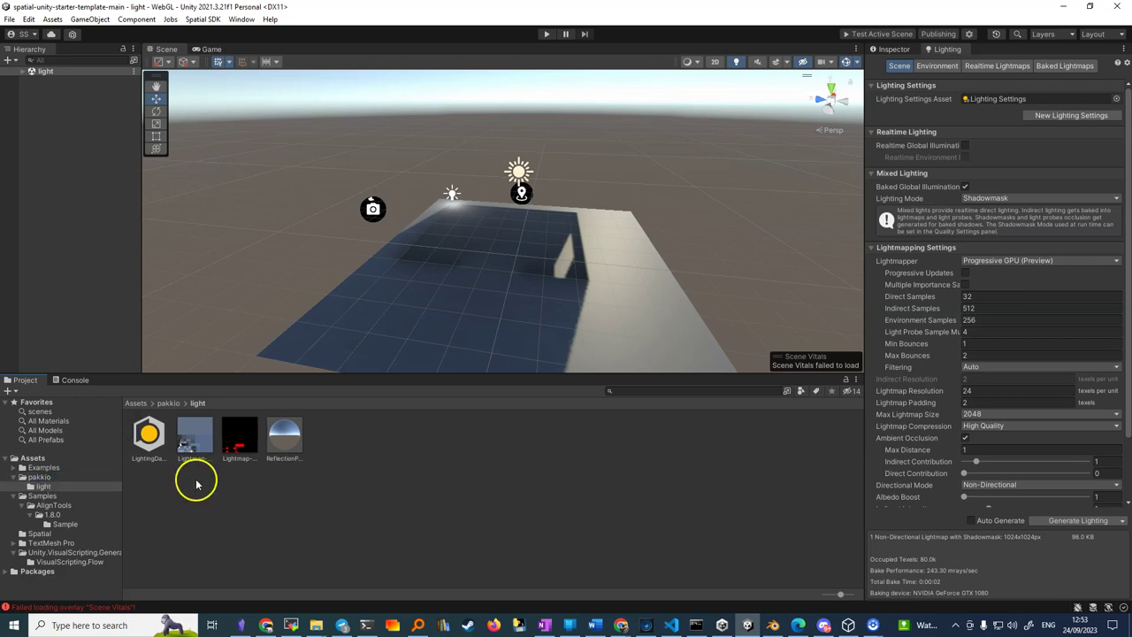
click(169, 404)
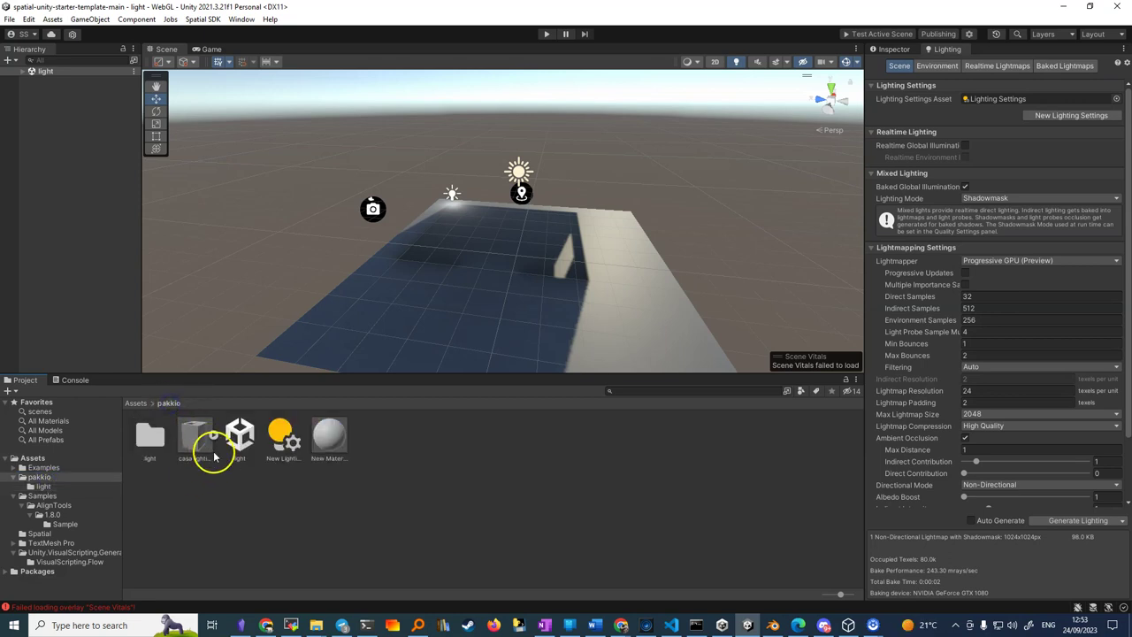
click(190, 442)
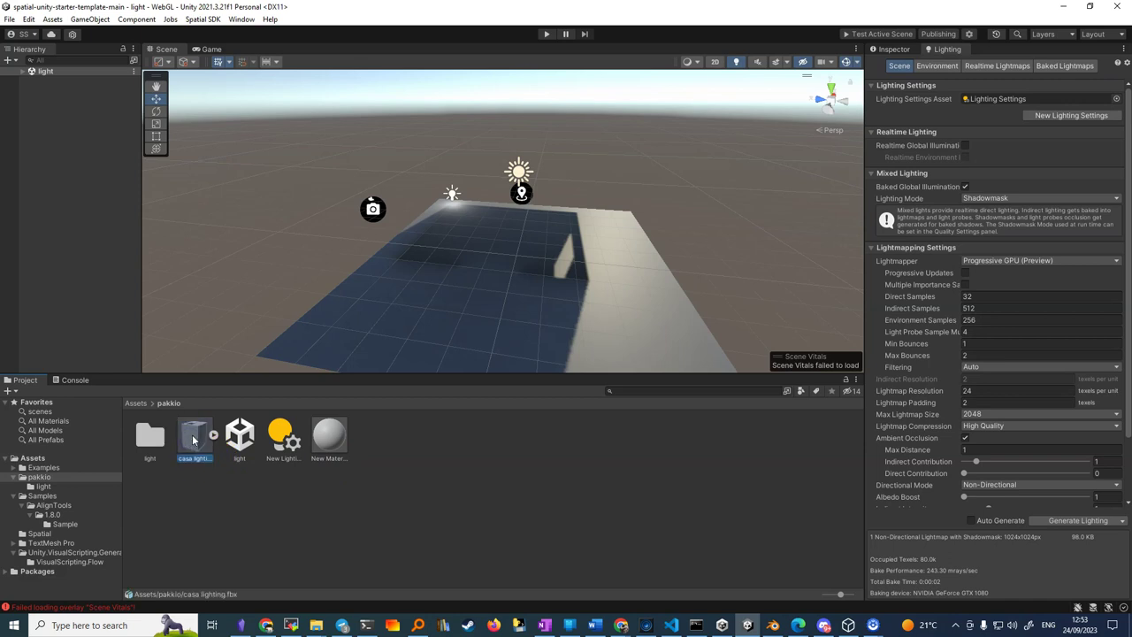
click(887, 51)
mouse_move(958, 402)
mouse_down()
mouse_move(982, 461)
mouse_move(950, 437)
mouse_up()
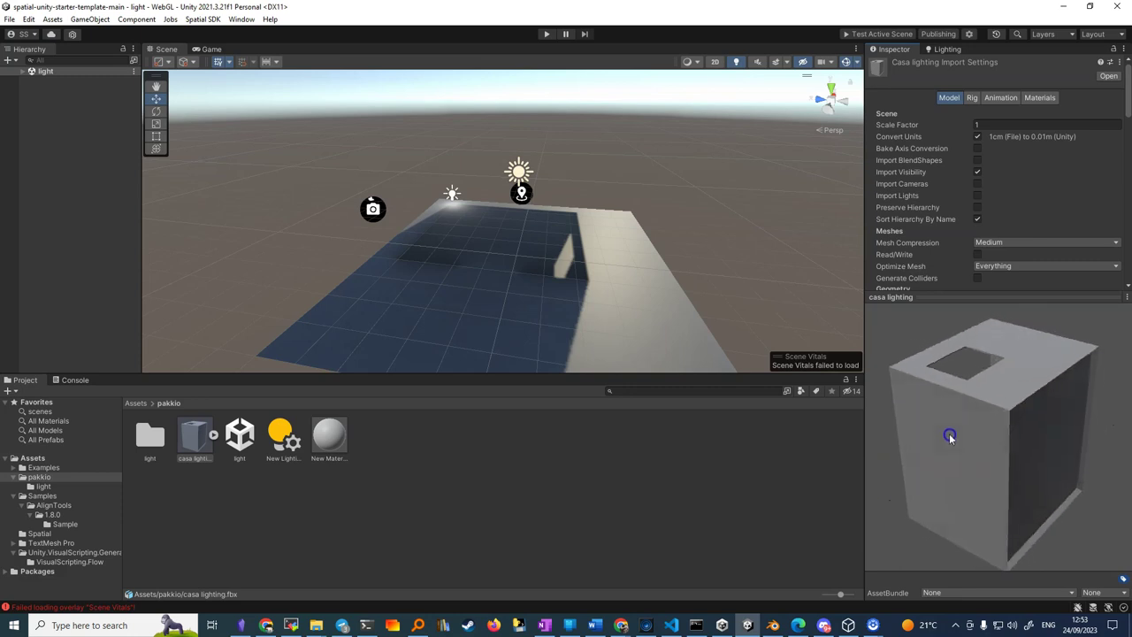
mouse_move(950, 437)
mouse_down()
mouse_move(872, 450)
mouse_move(959, 421)
mouse_move(961, 434)
mouse_up()
mouse_move(1032, 366)
mouse_down()
mouse_move(1000, 461)
mouse_move(915, 469)
mouse_up()
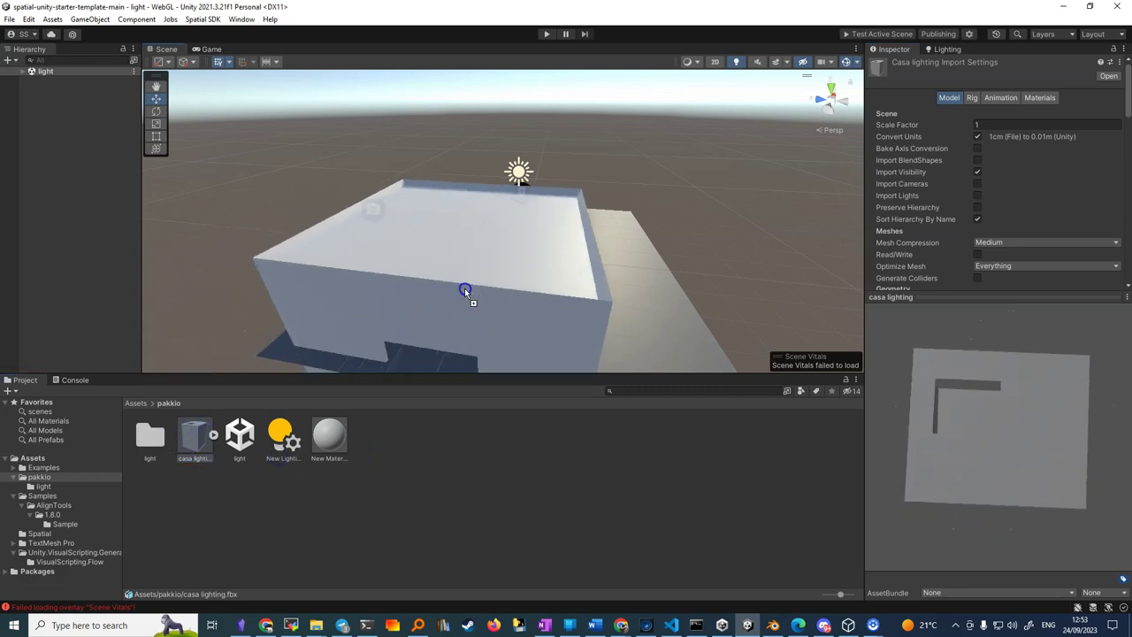
drag(227, 401, 522, 241)
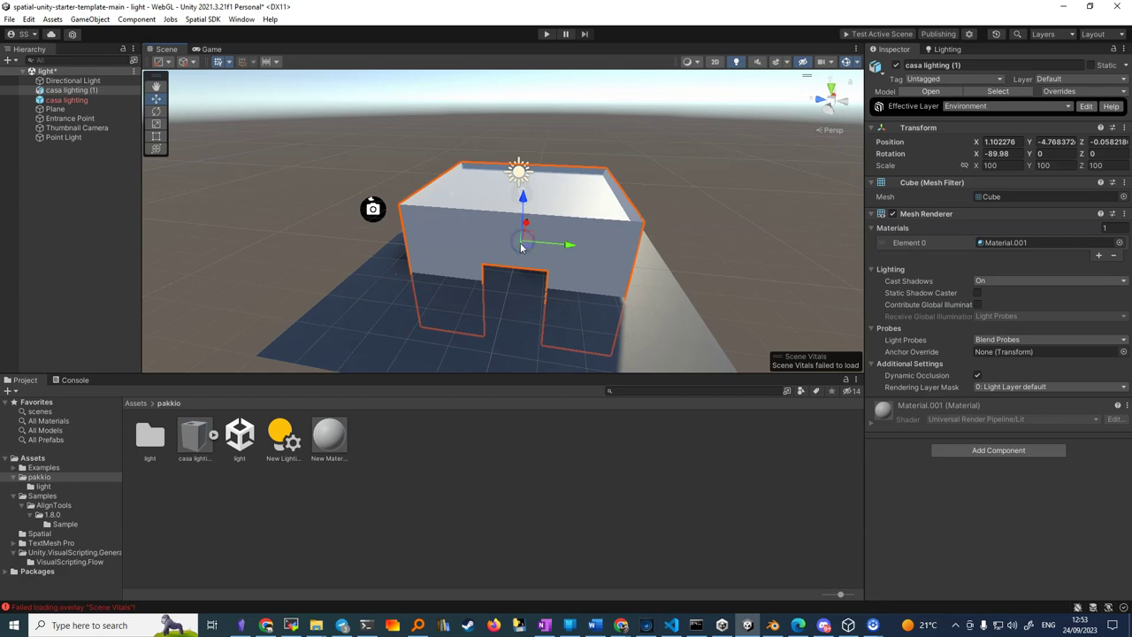
- Raise the casa lighting house to about Position Y 2.28 so it sits on the plane
mouse_move(523, 201)
mouse_down()
mouse_move(526, 134)
mouse_move(522, 141)
mouse_up()
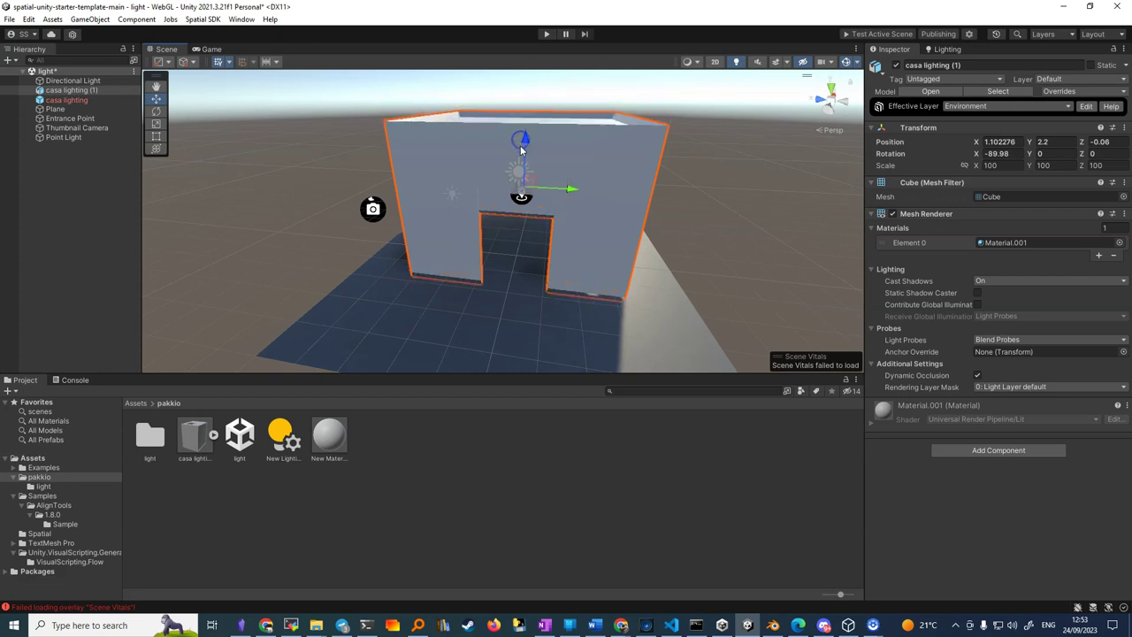
mouse_move(505, 321)
middle_down()
mouse_move(554, 327)
mouse_move(470, 319)
mouse_move(437, 329)
middle_up()
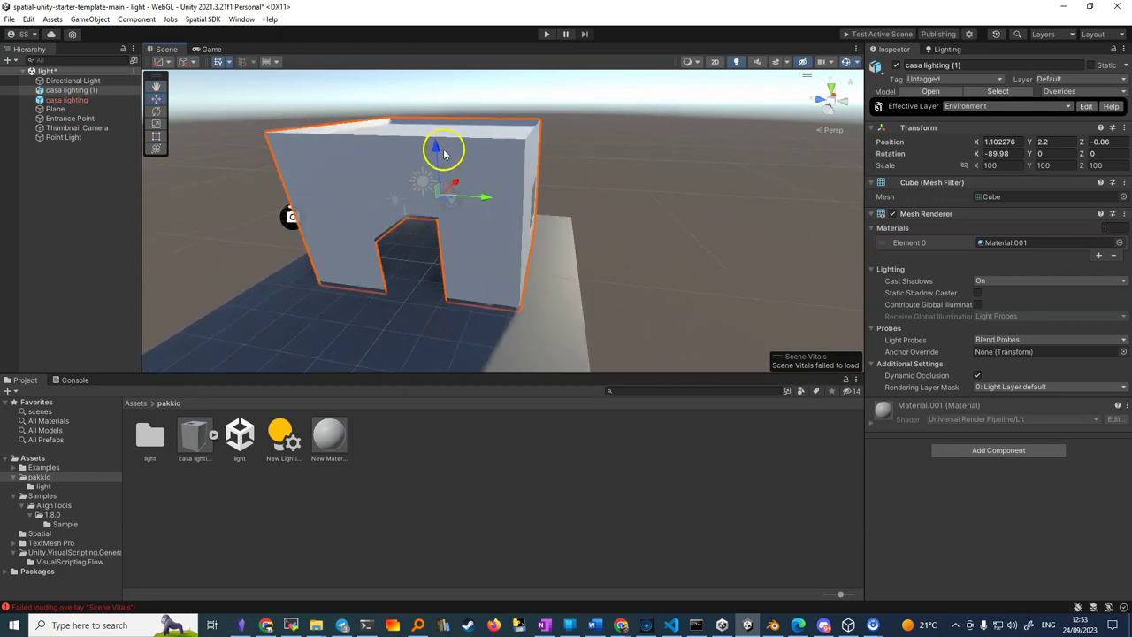
drag(431, 145, 433, 148)
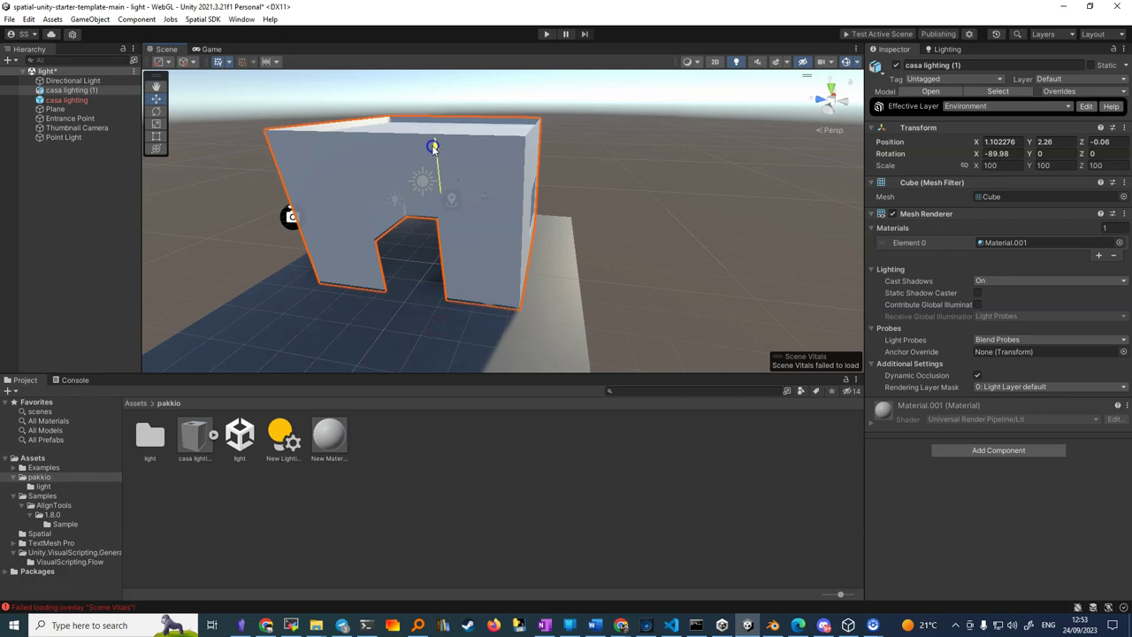
drag(432, 148, 431, 147)
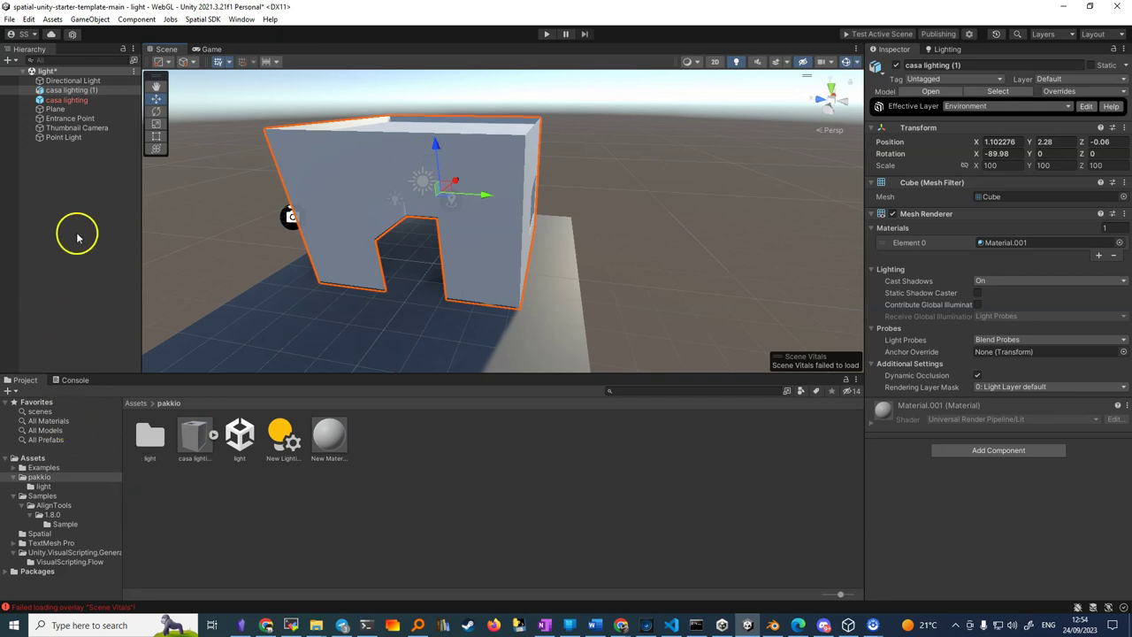
click(196, 441)
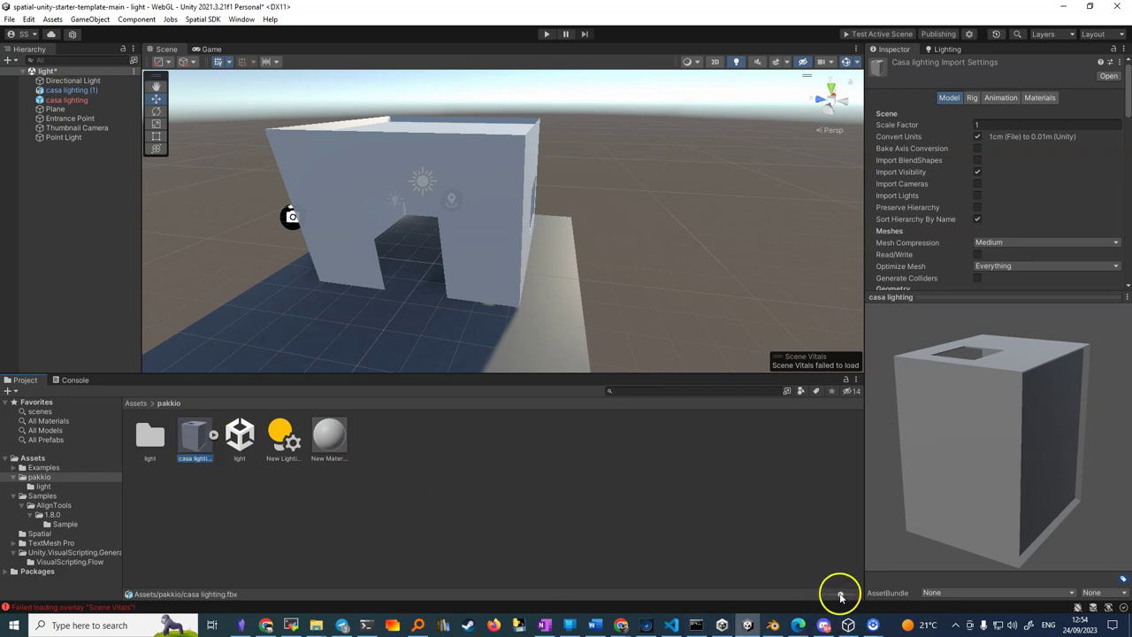
- Switch the Project panel to list view and delete the broken casa lighting object from the scene
drag(840, 595, 825, 595)
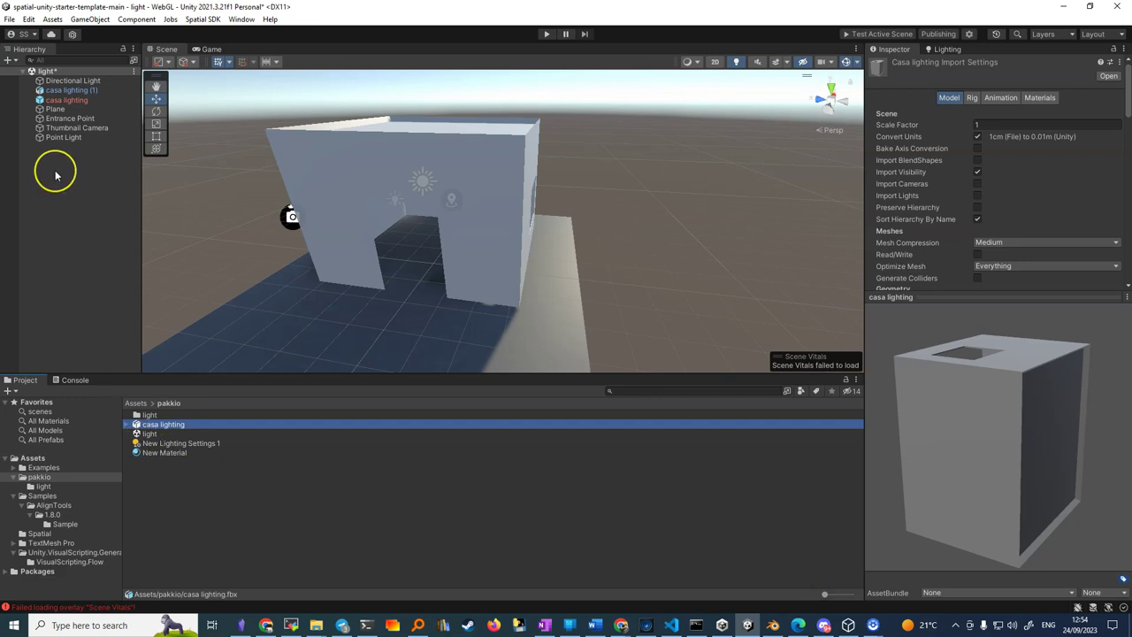
click(60, 101)
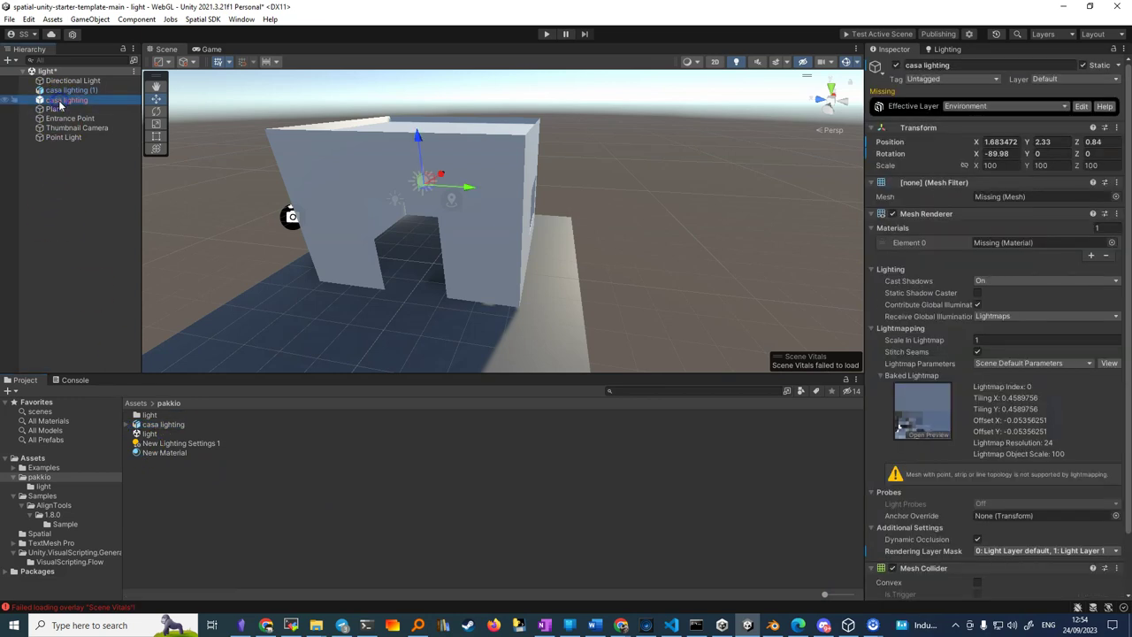
key(Delete)
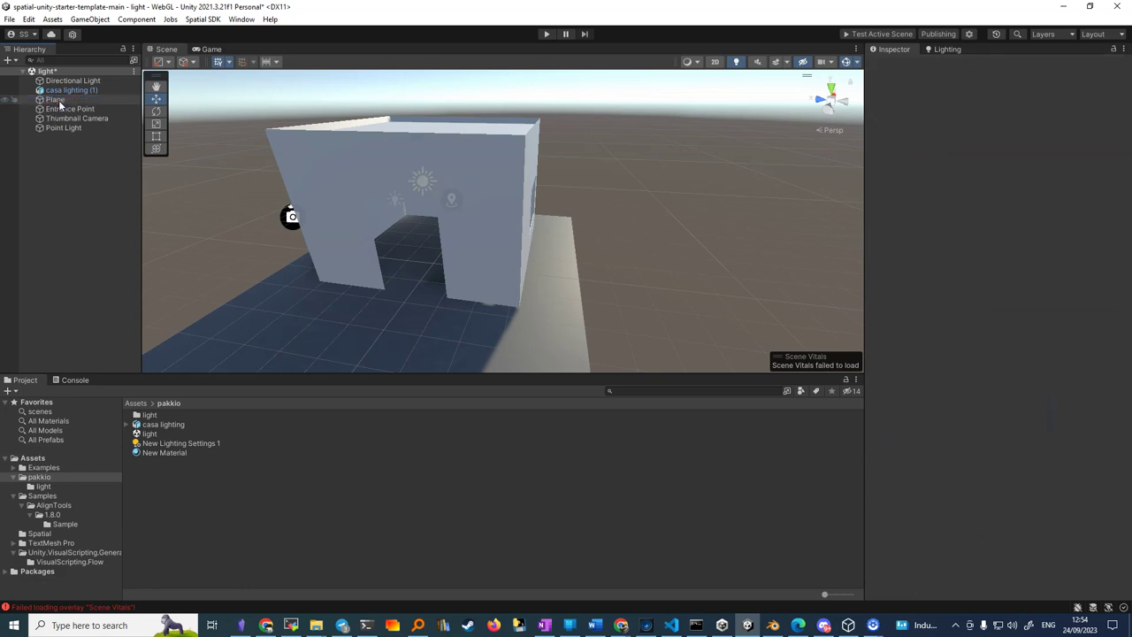
click(60, 93)
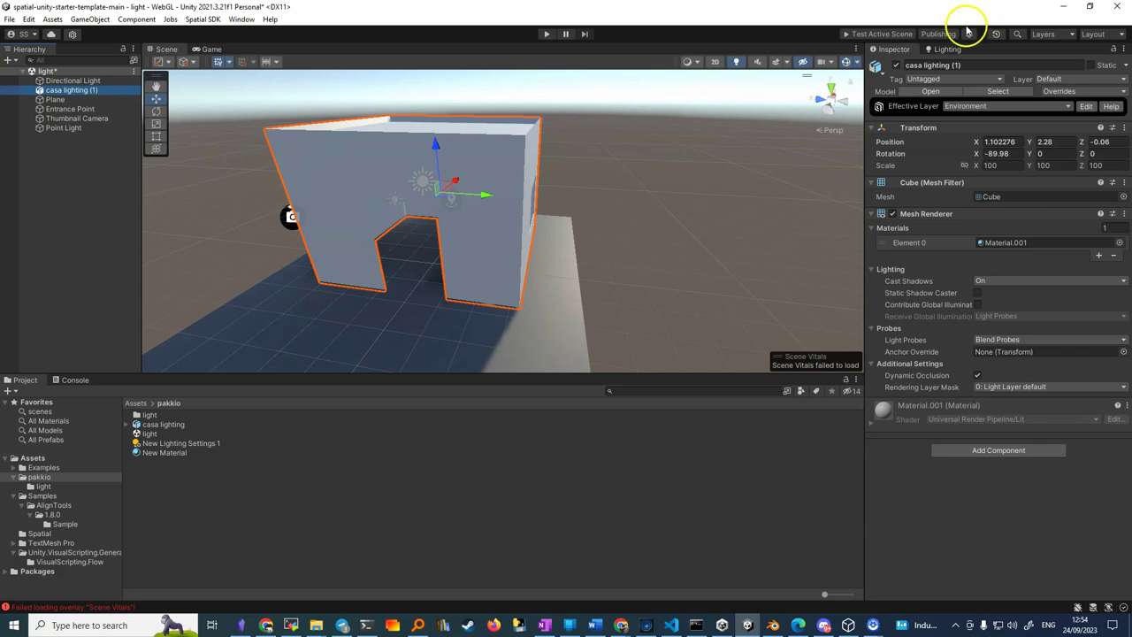
- Start extracting the casa lighting model's embedded materials from its Materials import settings
click(153, 427)
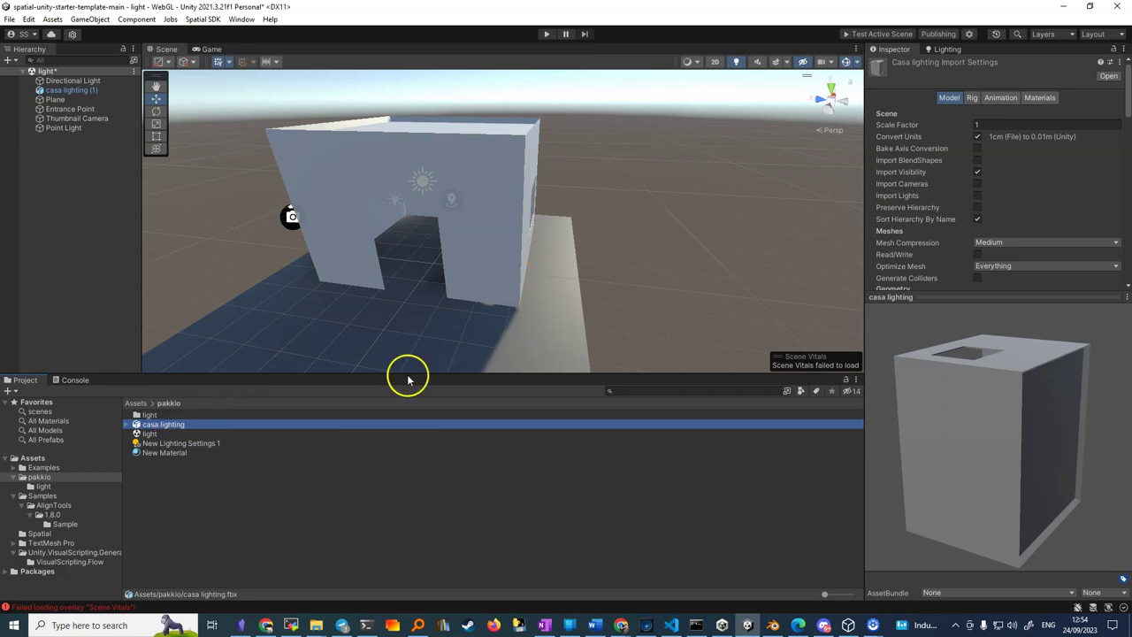
click(1040, 98)
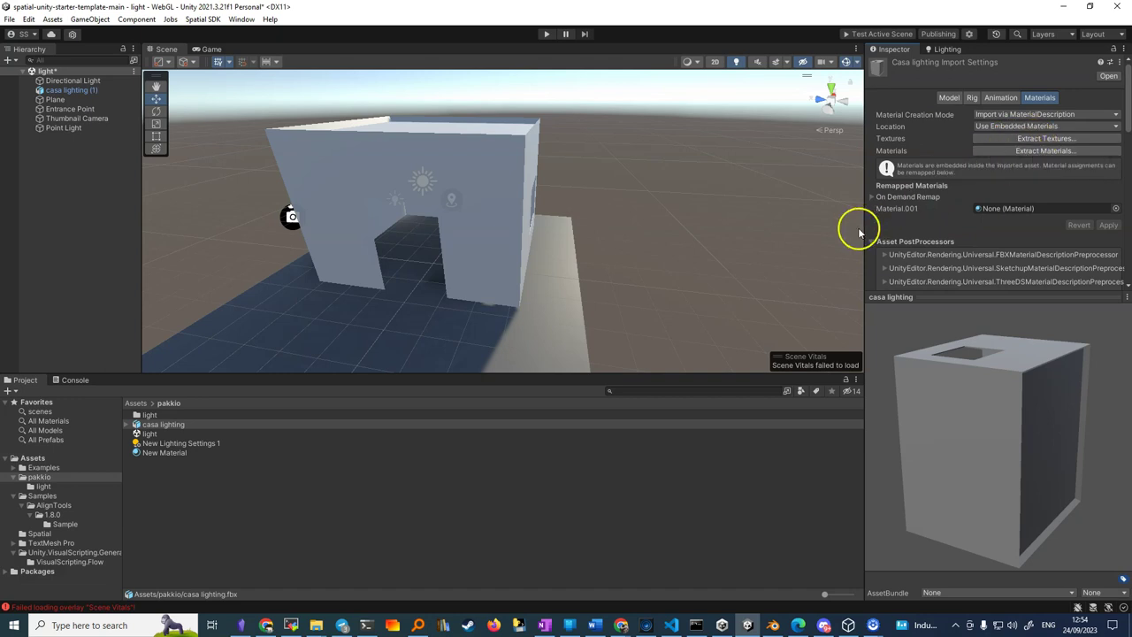
click(1019, 152)
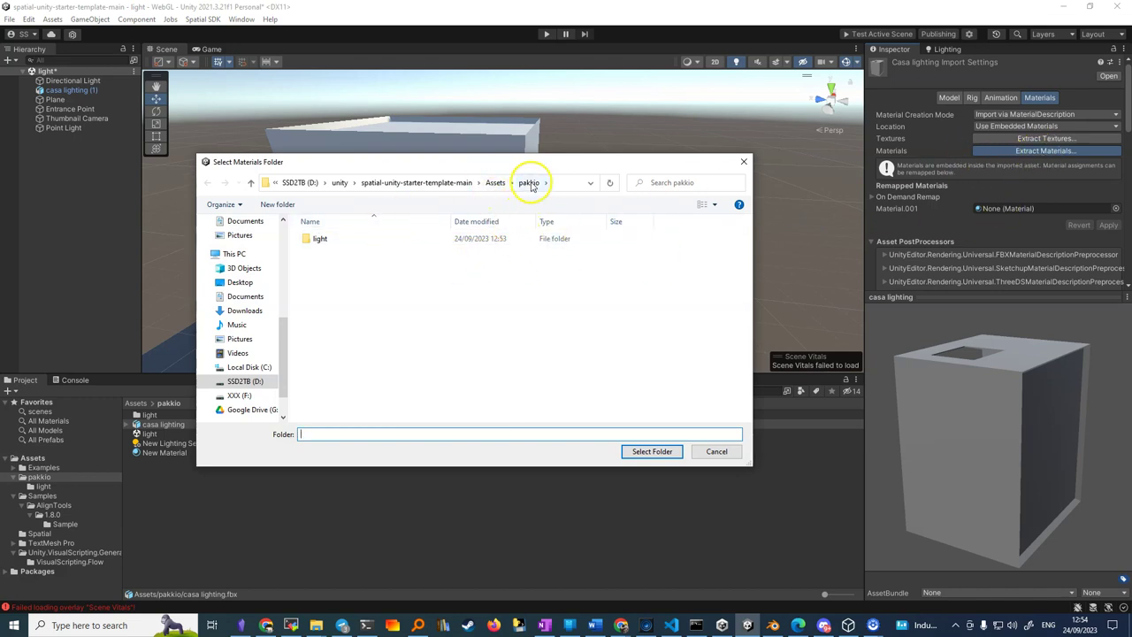
- Extract the embedded material as Material.001 into Assets/pakkio, then begin extracting the model's textures
click(652, 452)
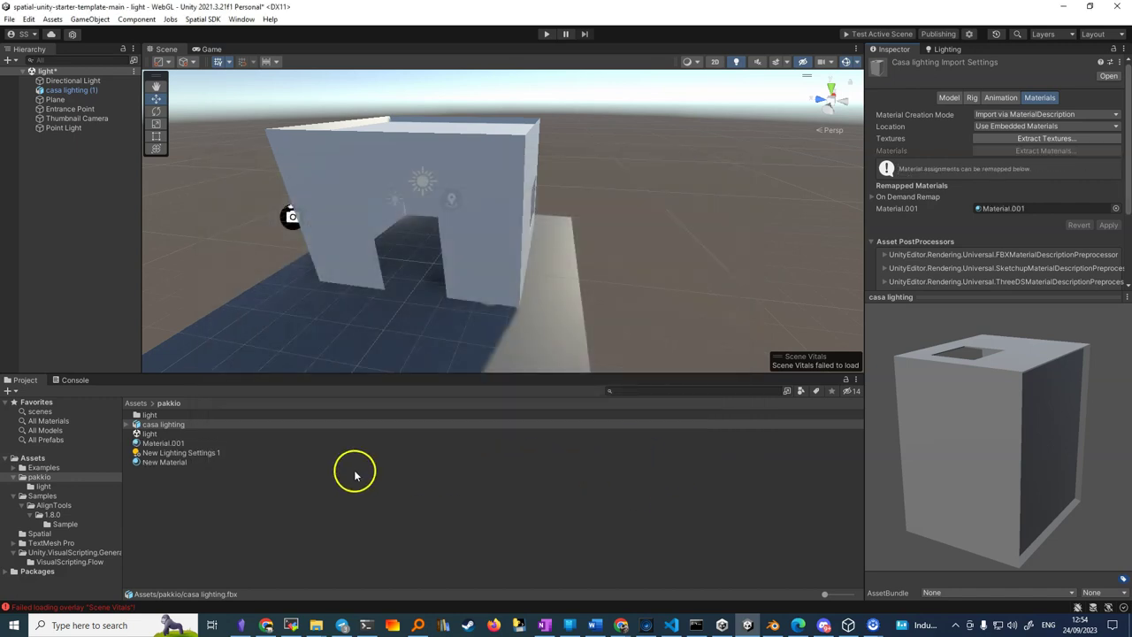
click(159, 445)
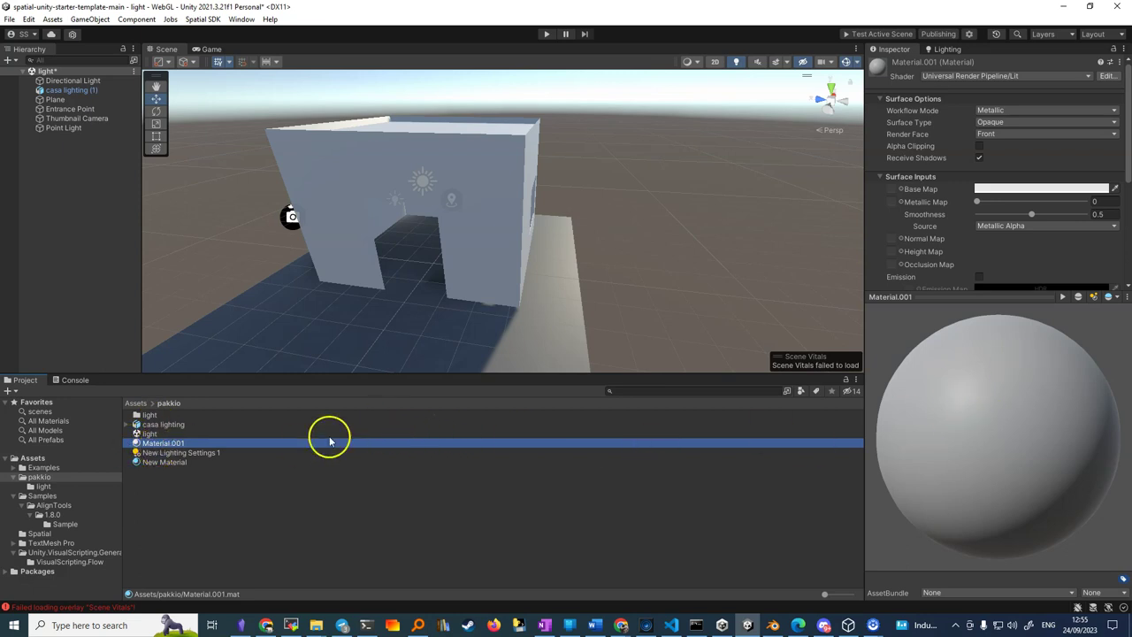
click(148, 426)
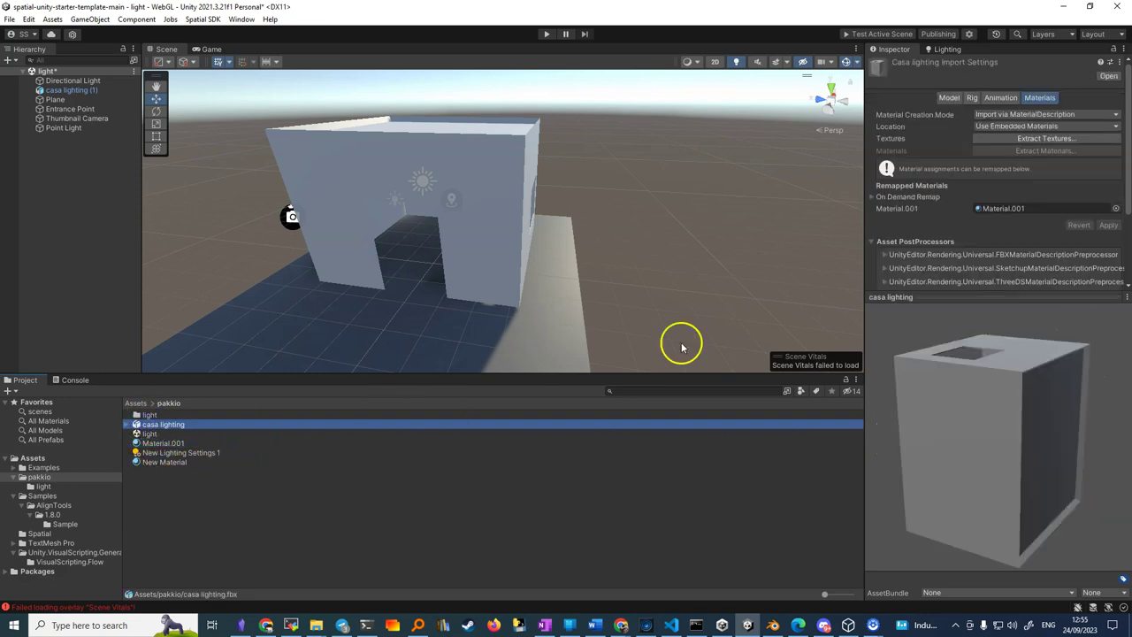
click(1042, 141)
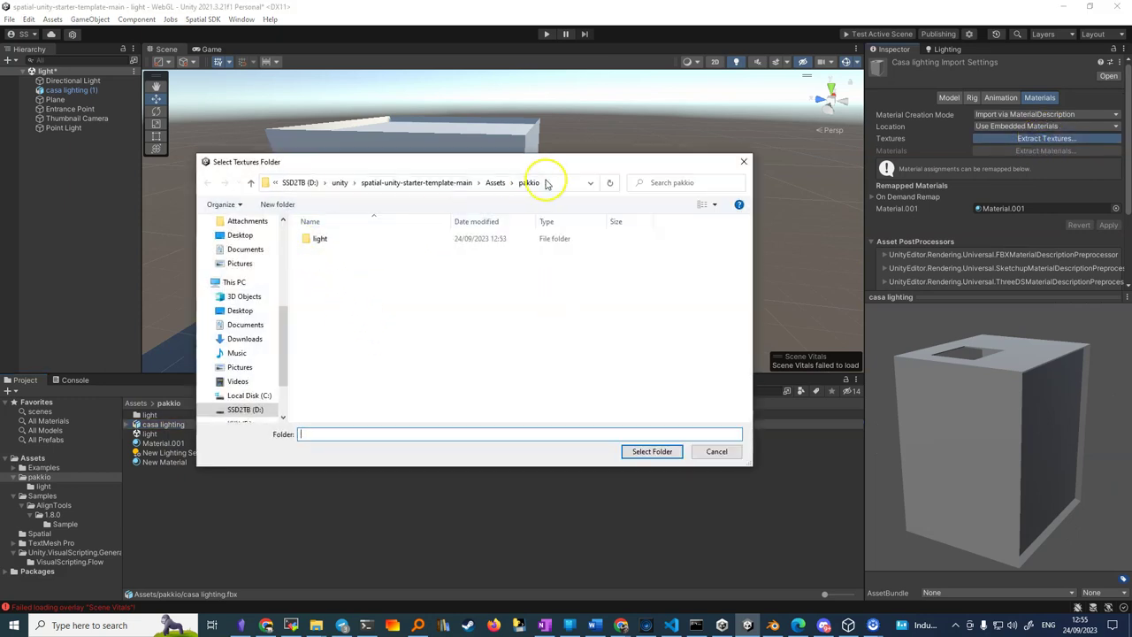
- Extract the concrete texture into Assets/pakkio and rename Material.001 to 'concrete'
click(643, 451)
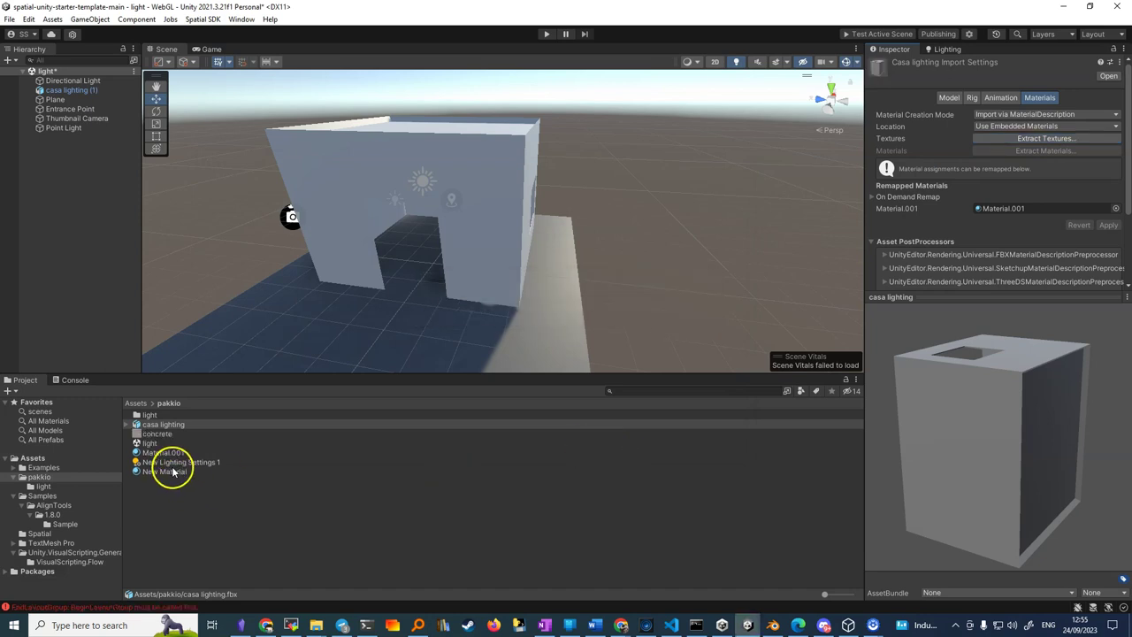
click(152, 435)
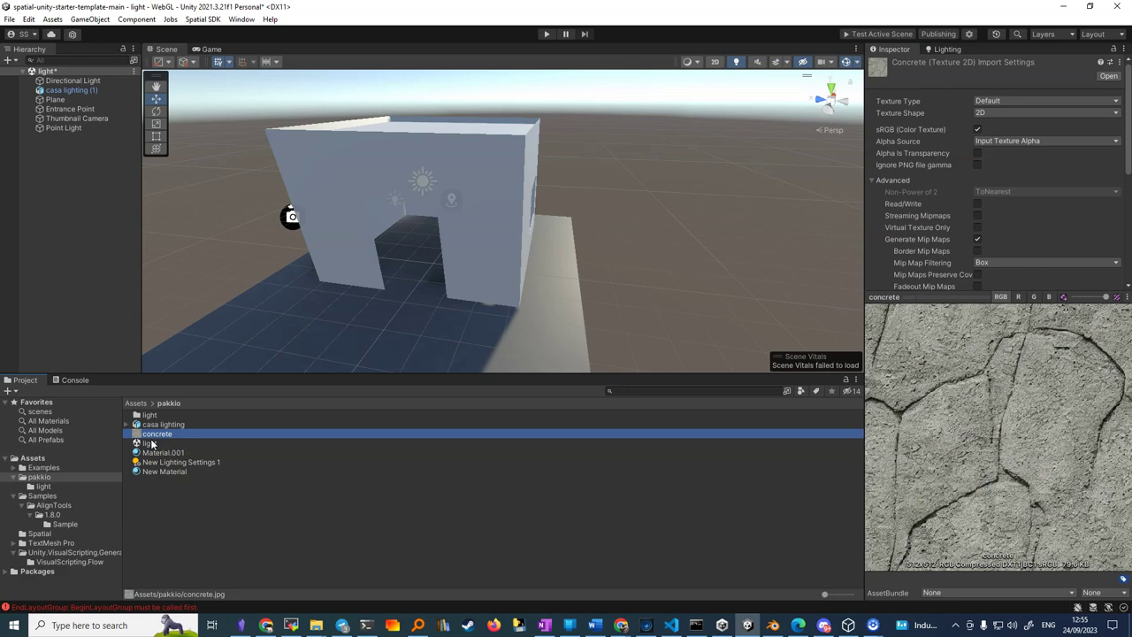
click(165, 454)
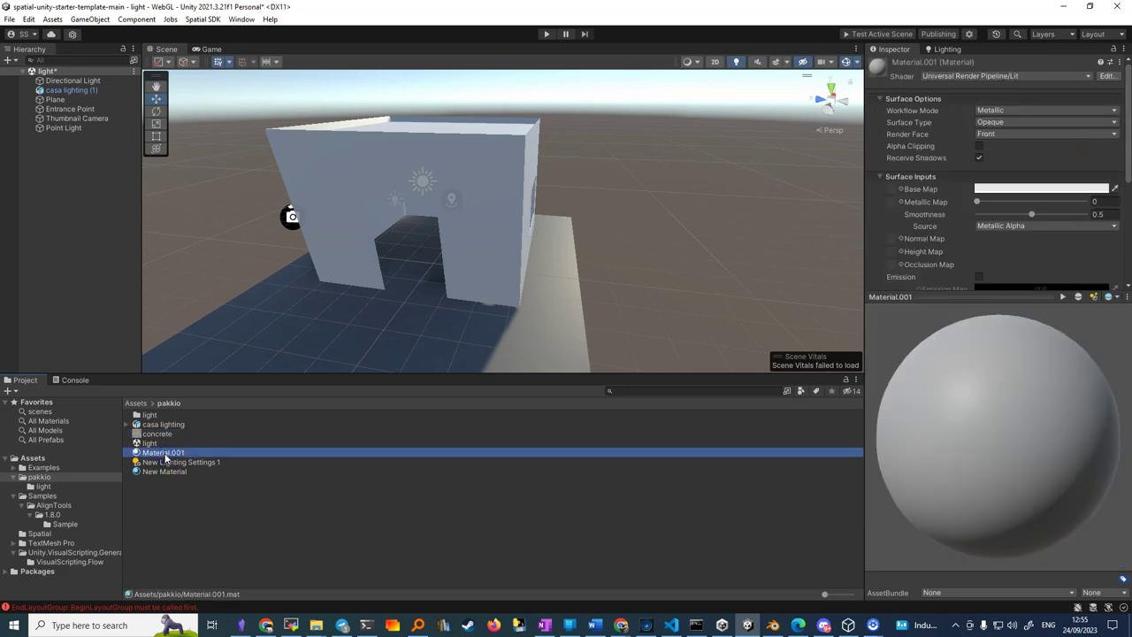
click(164, 454)
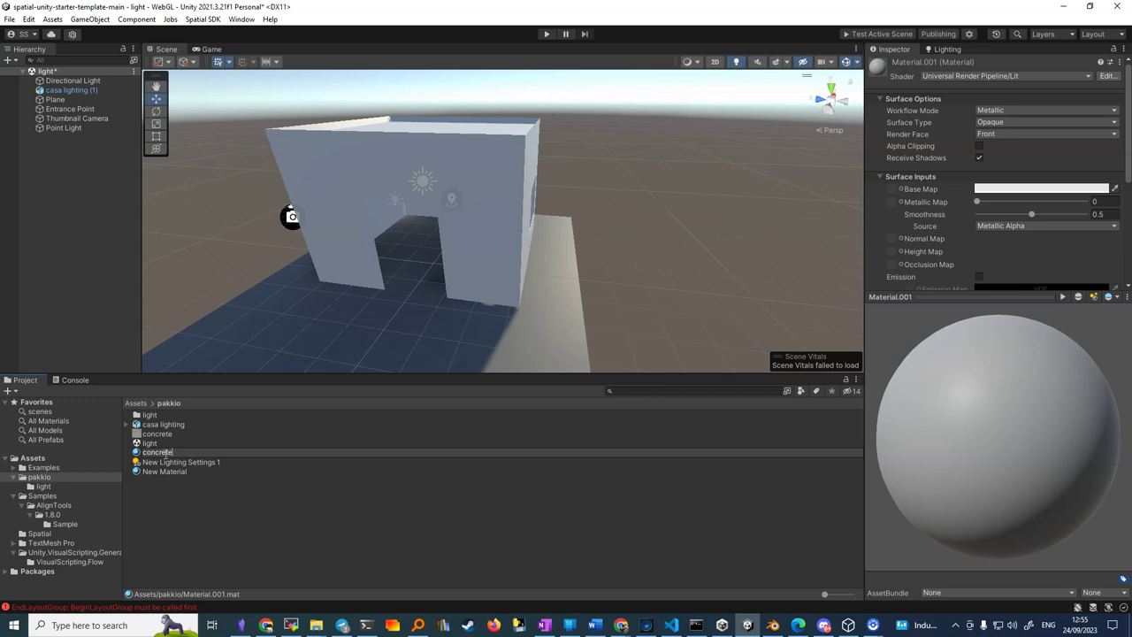
key(Return)
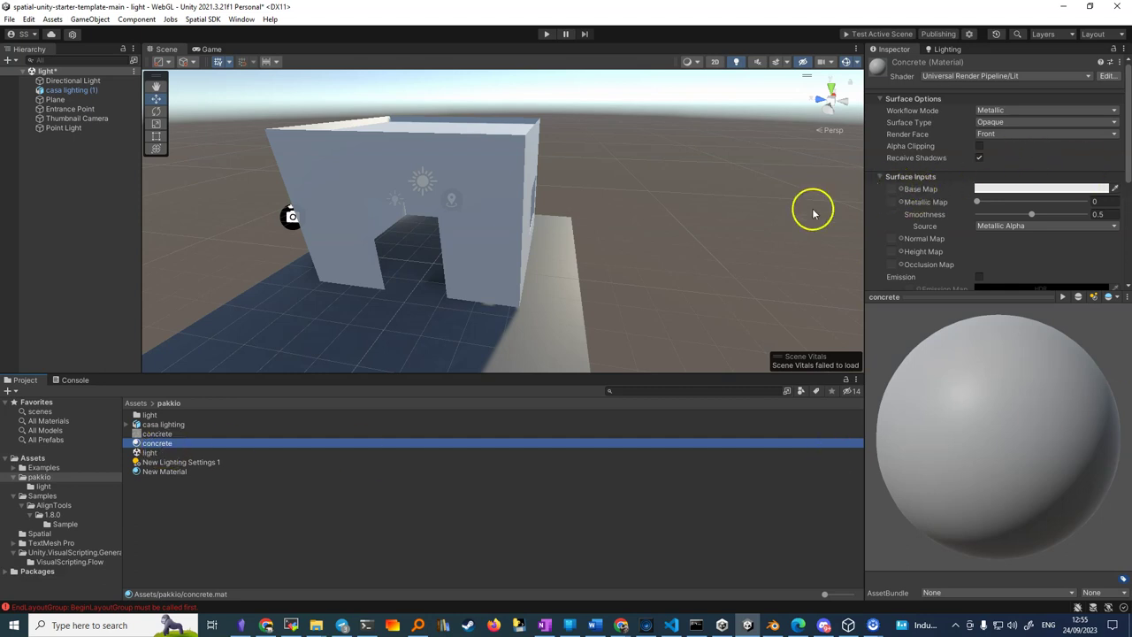
- Assign the cracked concrete texture as the concrete material's Base Map and view the textured house walls
drag(148, 436, 789, 326)
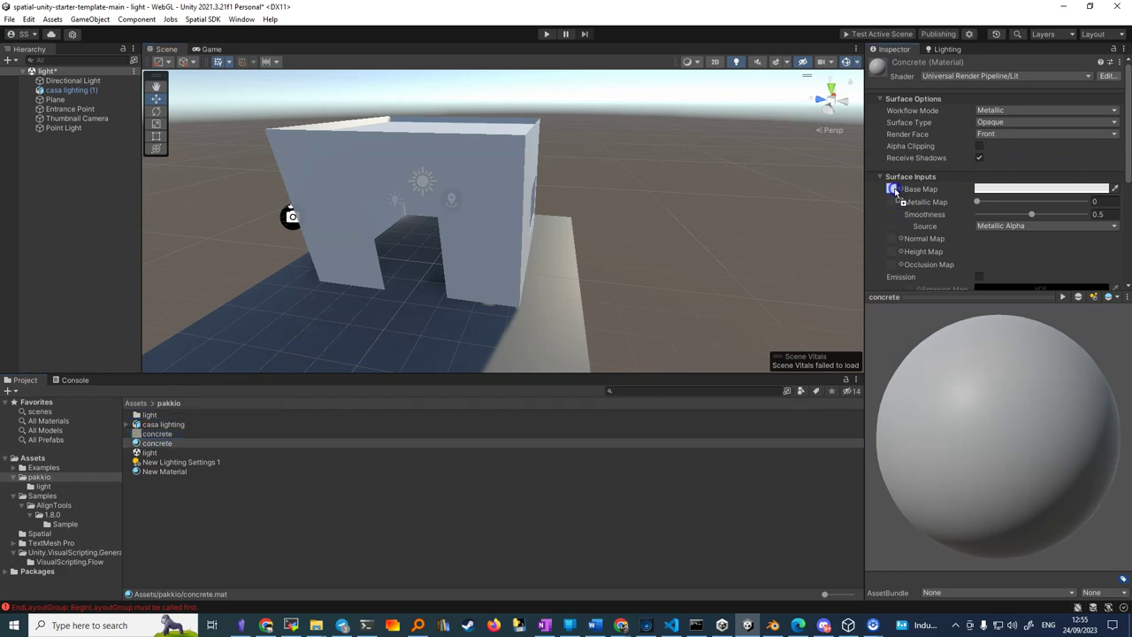
drag(895, 191, 896, 191)
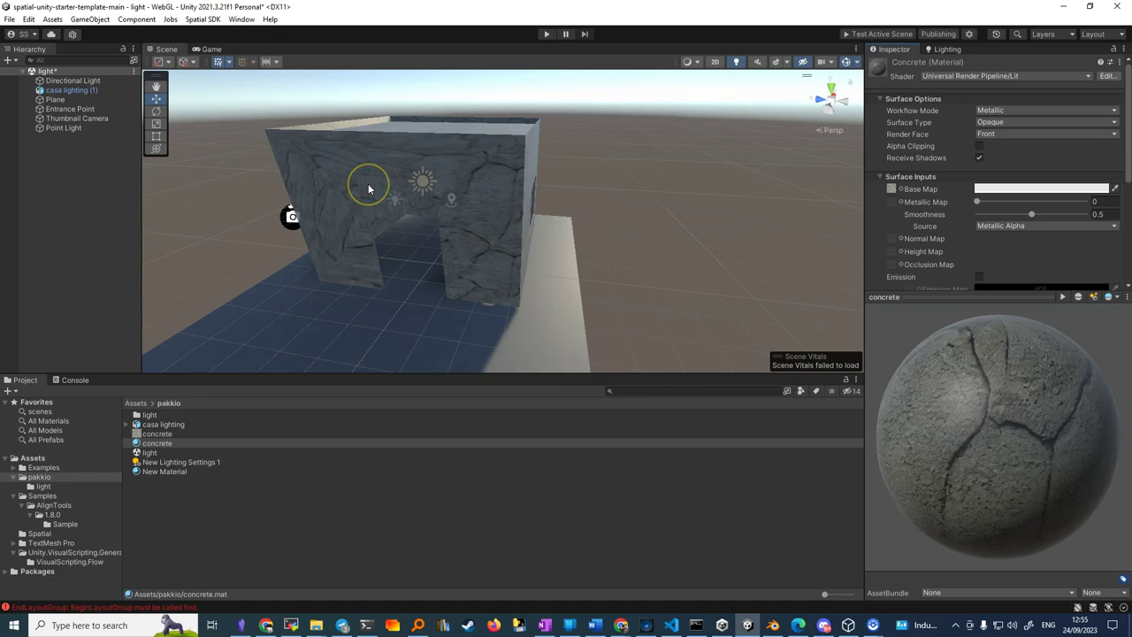
mouse_move(467, 272)
middle_down()
mouse_move(494, 246)
mouse_move(487, 275)
middle_up()
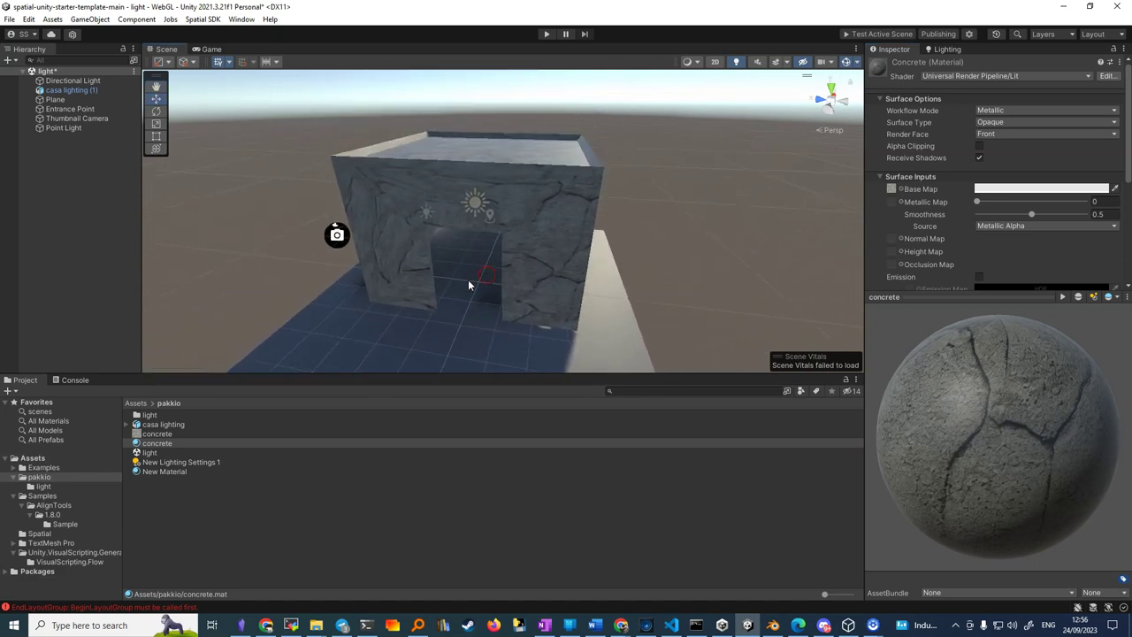
mouse_move(434, 225)
middle_down()
mouse_move(407, 184)
mouse_move(384, 177)
middle_up()
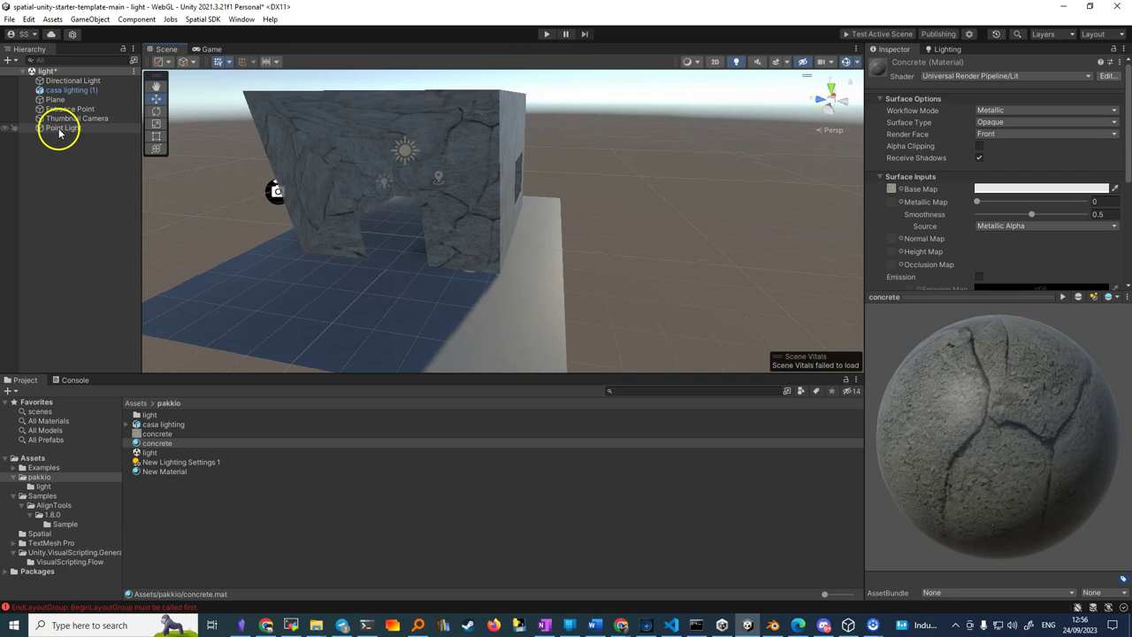
- Move the Point Light nearer the house, to X 3.14, Y 0.6, Z 2.58
click(60, 129)
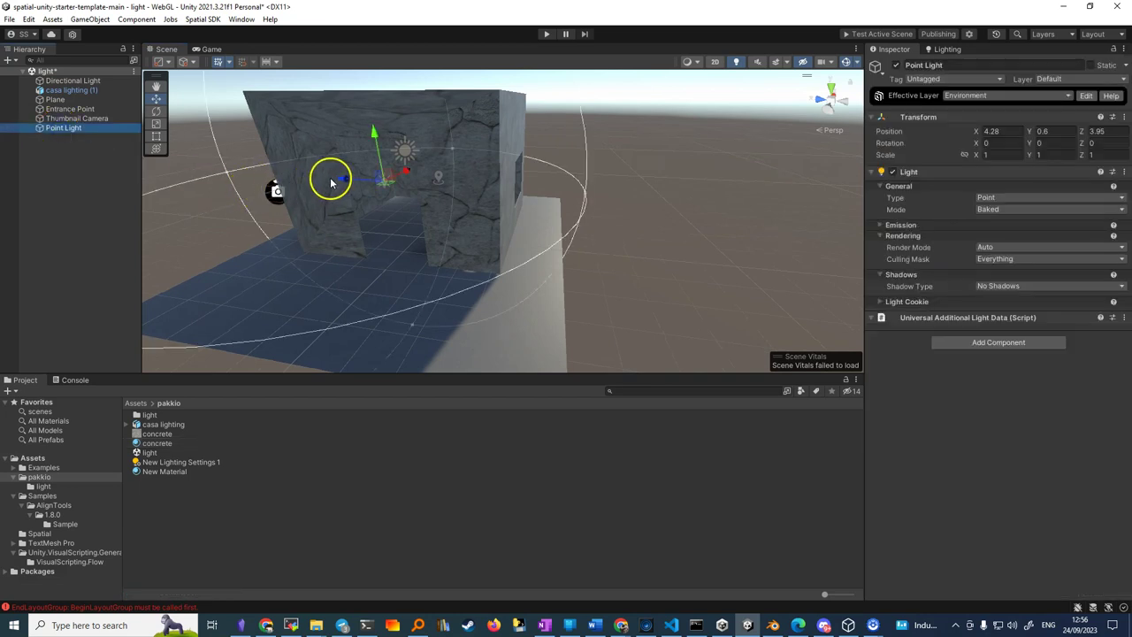
drag(332, 184, 398, 186)
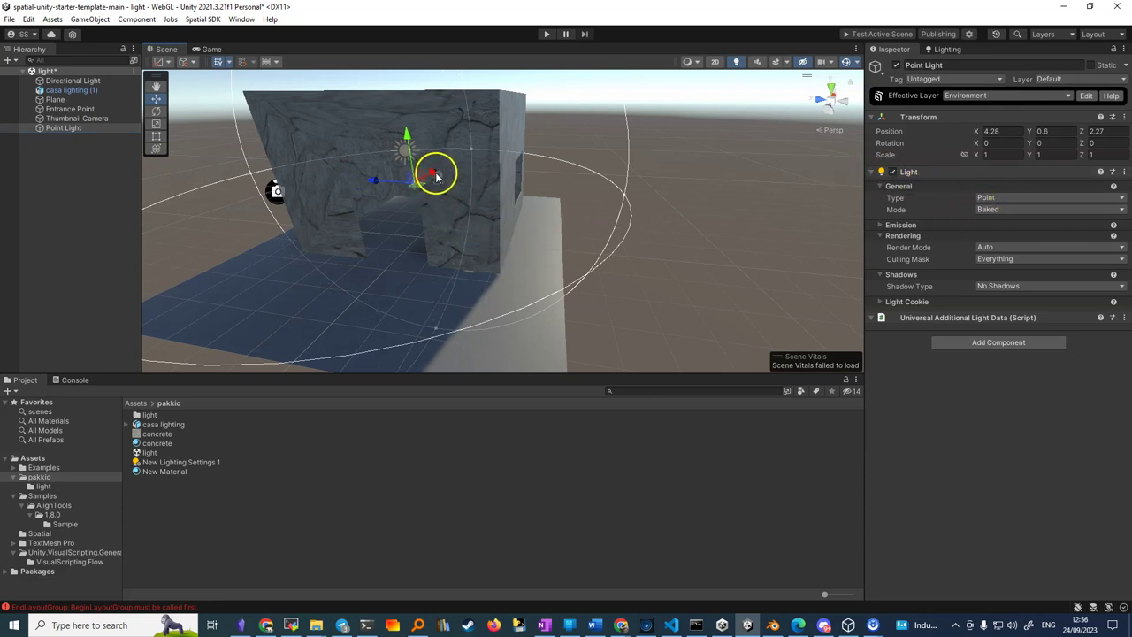
drag(433, 176, 351, 188)
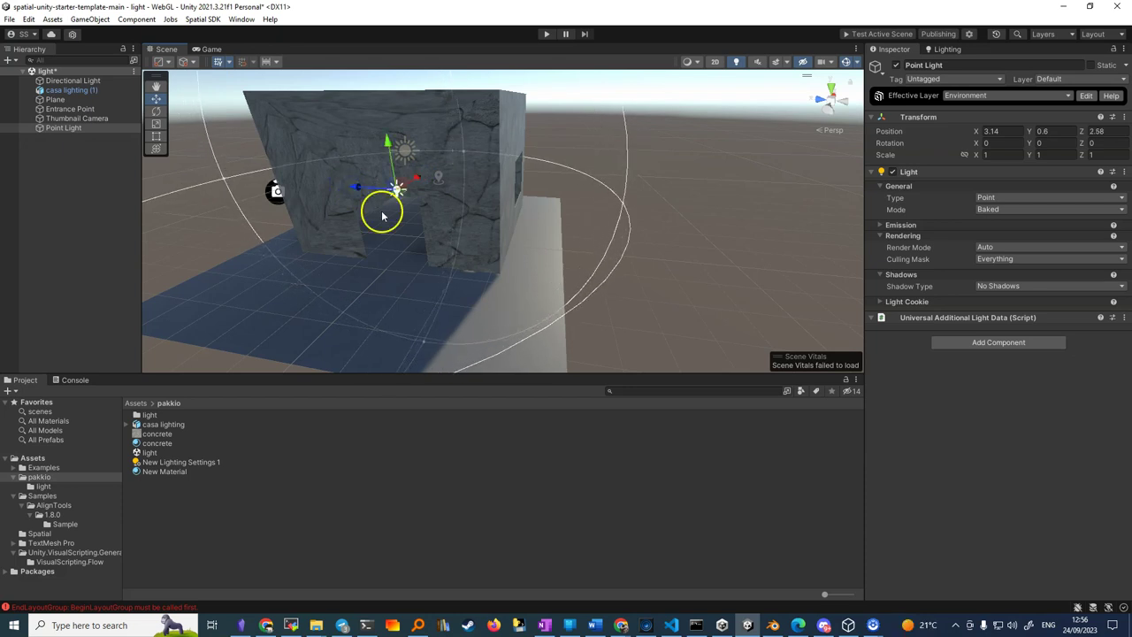
- Mark casa lighting (1) Static and place the Realtime Point Light at X 1.27, Y 1.58, Z 2.1
click(492, 112)
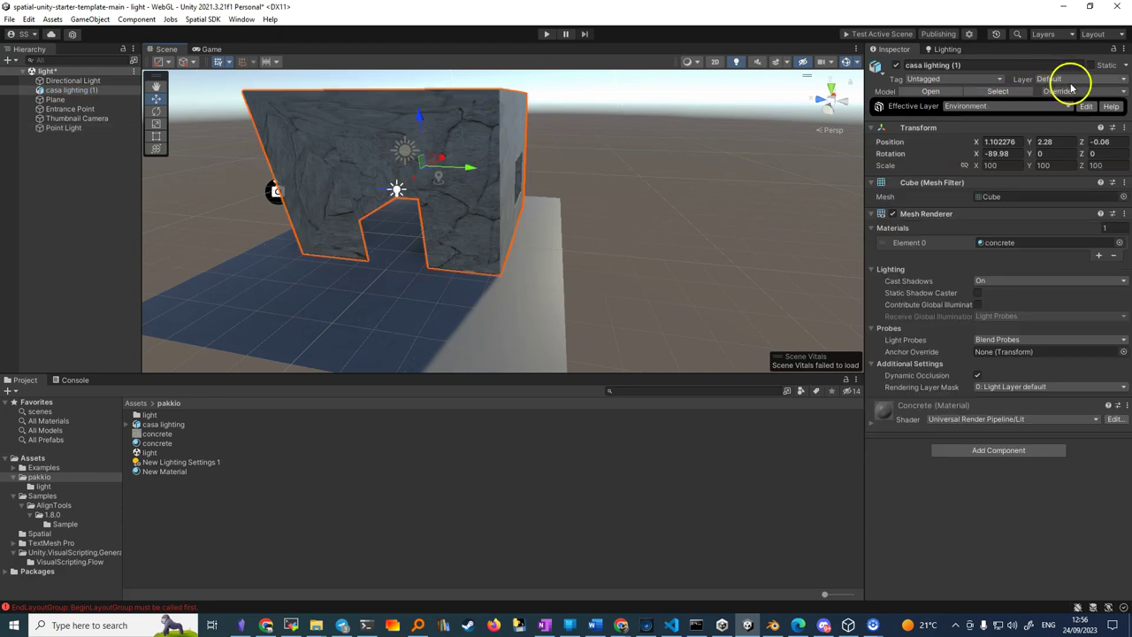
click(1093, 65)
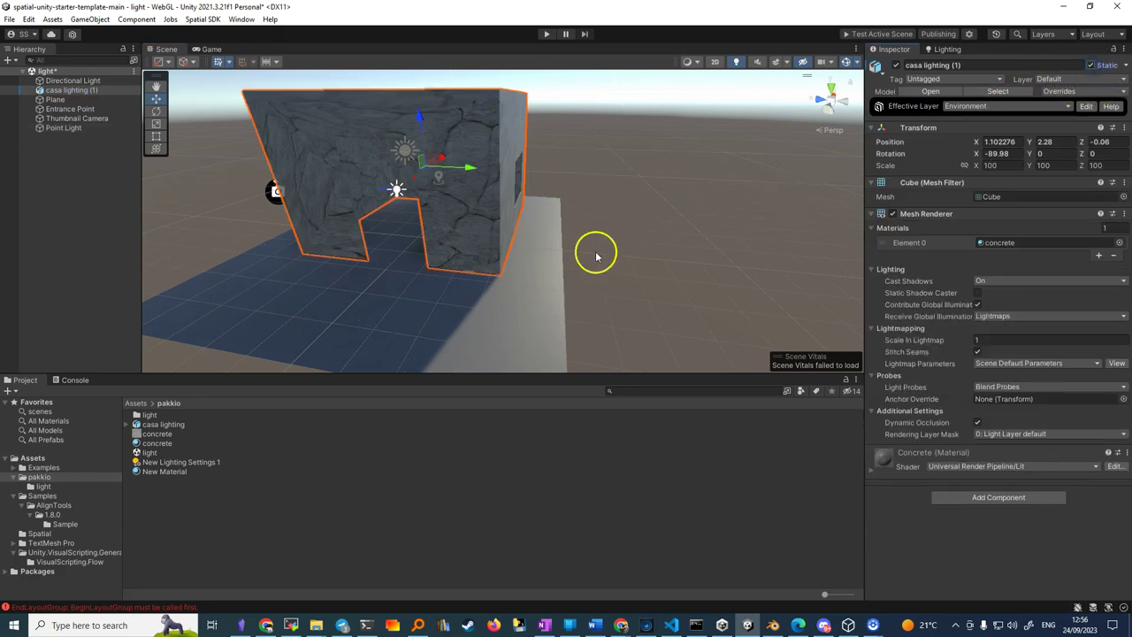
click(396, 189)
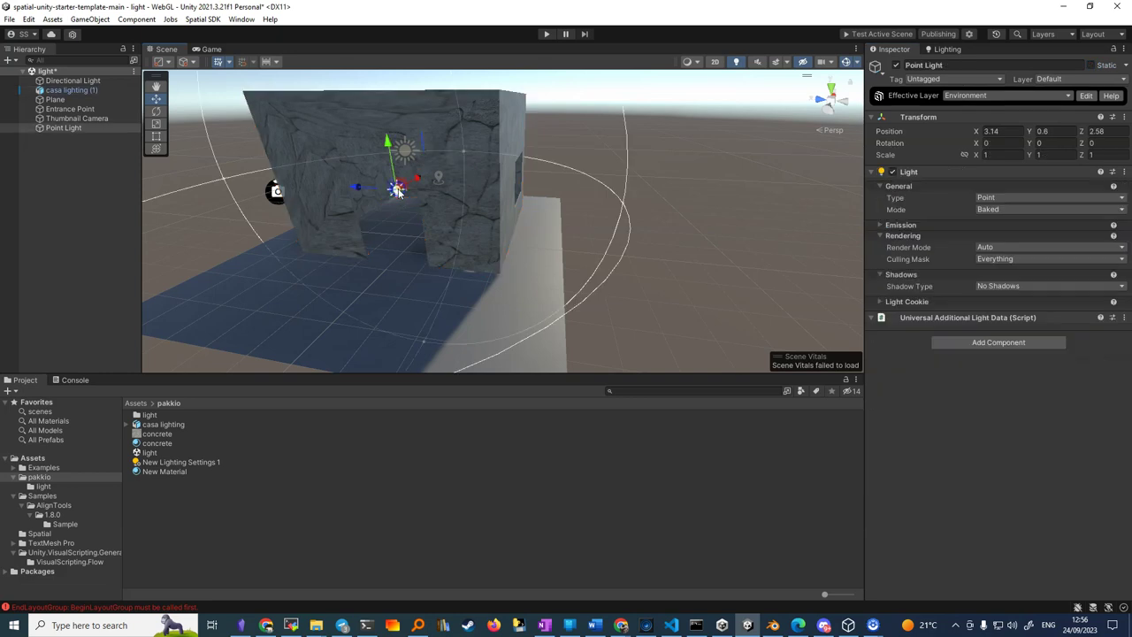
scroll(405, 271, up, 2)
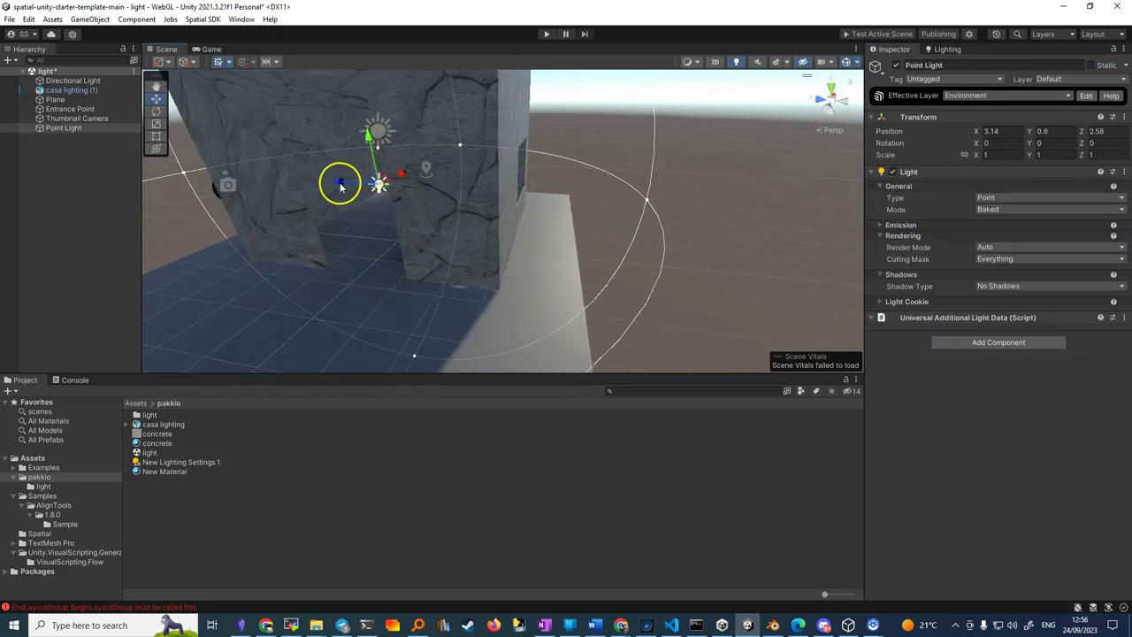
mouse_move(341, 183)
mouse_down()
mouse_move(350, 185)
mouse_move(341, 174)
mouse_up()
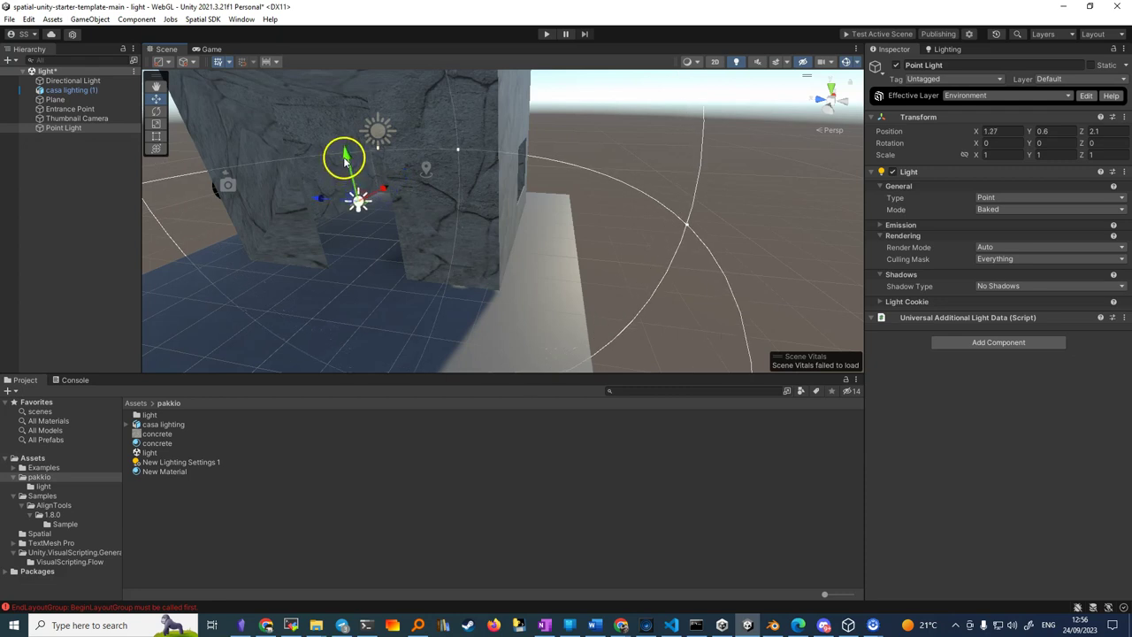
drag(341, 173, 336, 128)
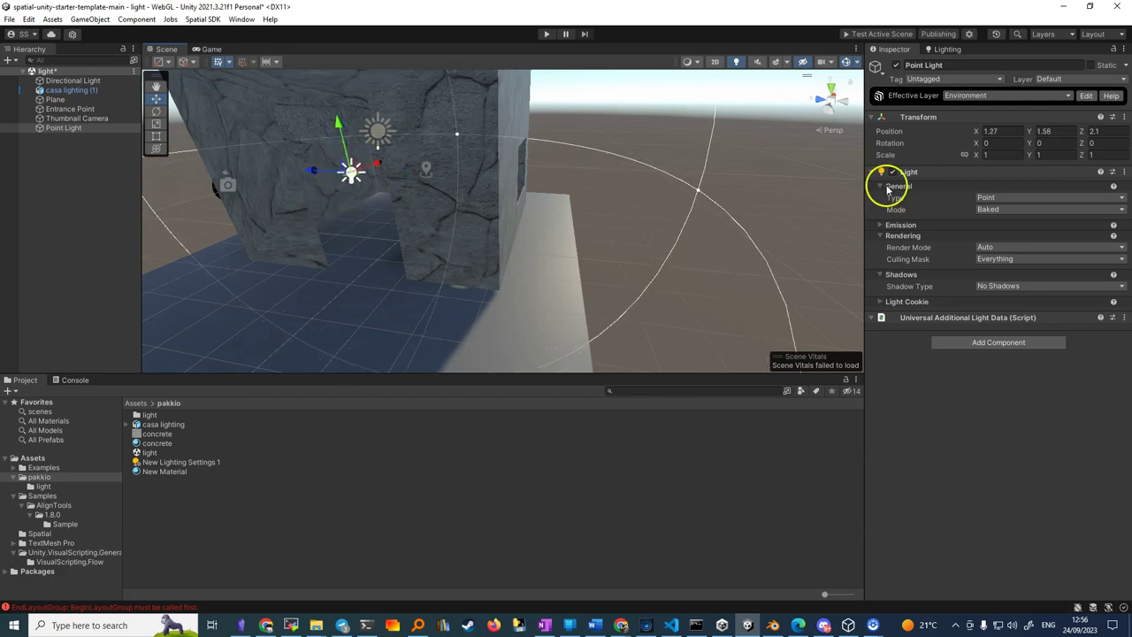
click(995, 212)
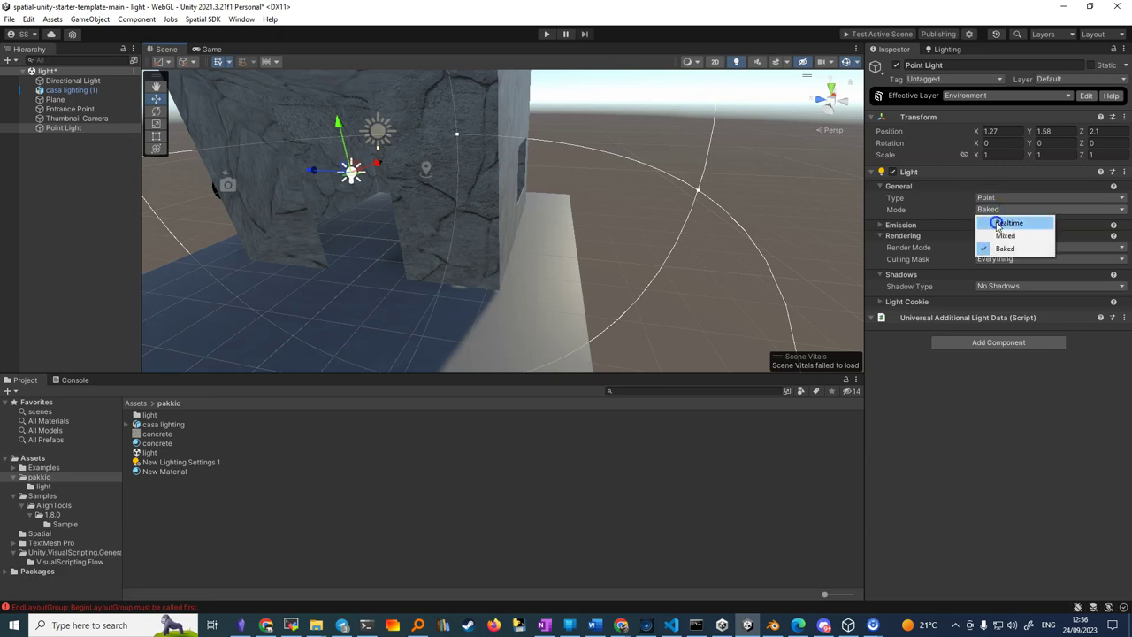
click(997, 223)
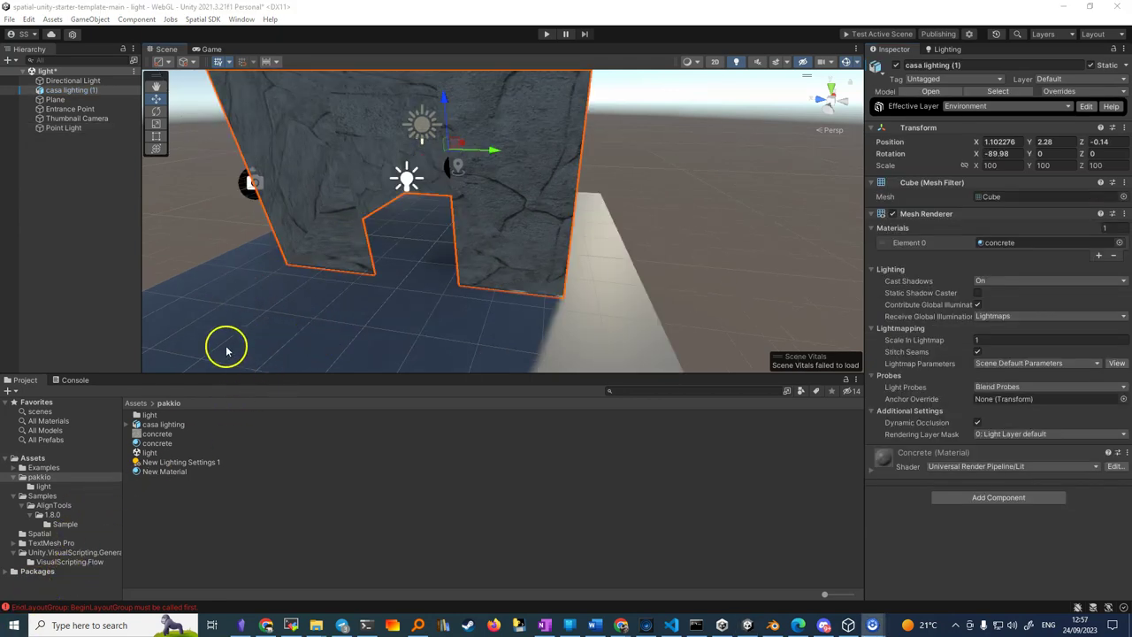
- Enable Generate Lightmap UVs in the casa lighting model's import settings and apply the change
click(158, 426)
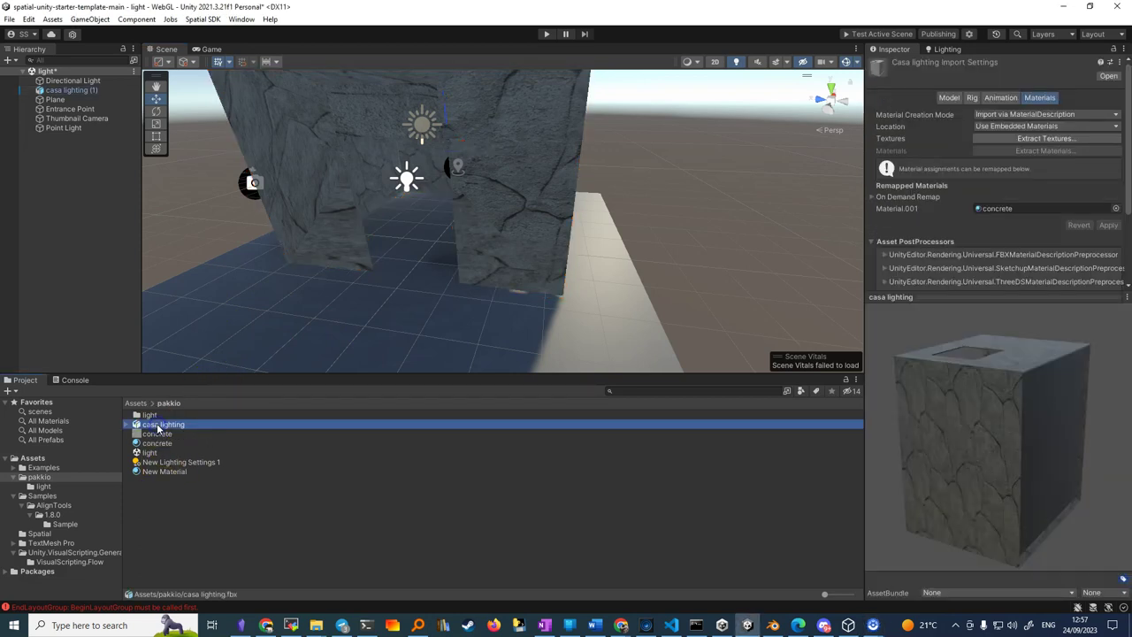
drag(973, 299, 973, 369)
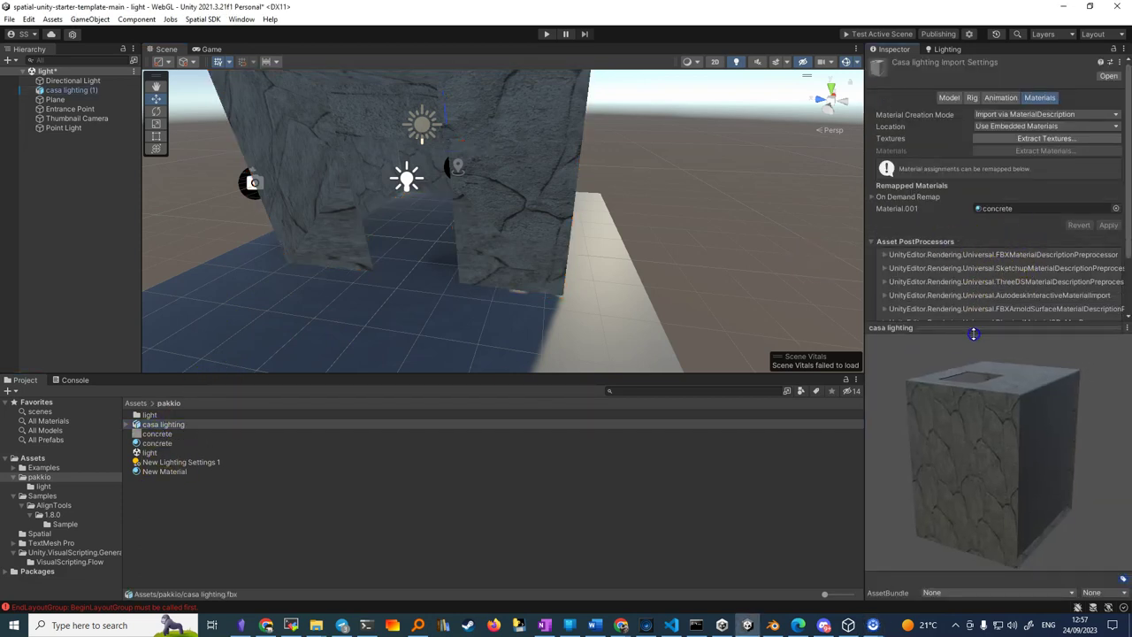
mouse_move(1012, 430)
mouse_down()
mouse_move(1032, 468)
mouse_move(1048, 453)
mouse_up()
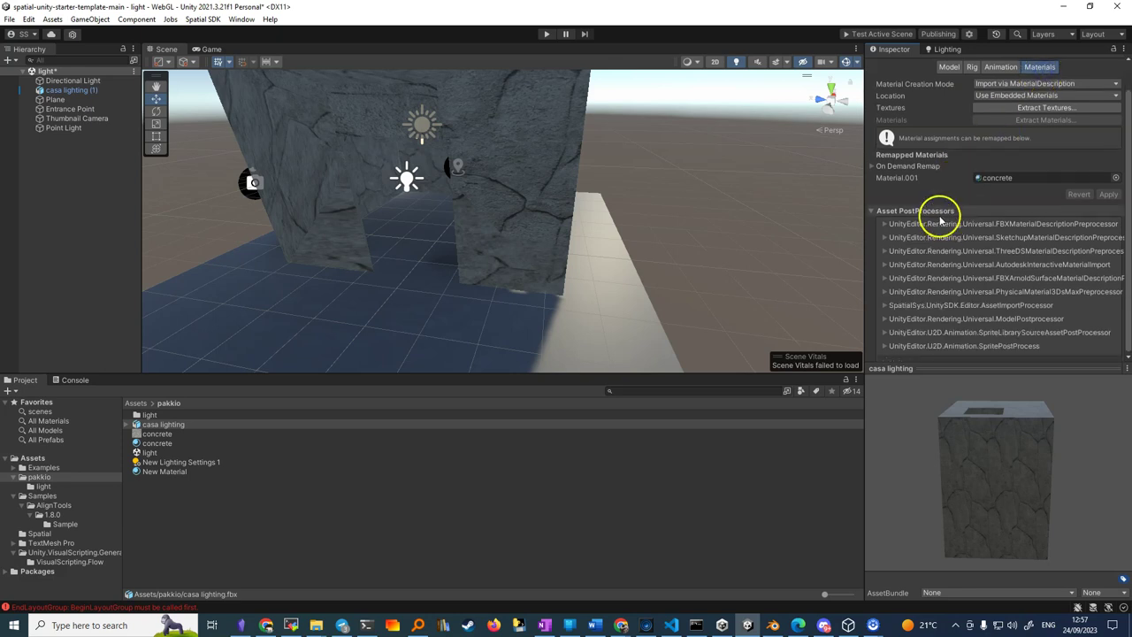
click(946, 99)
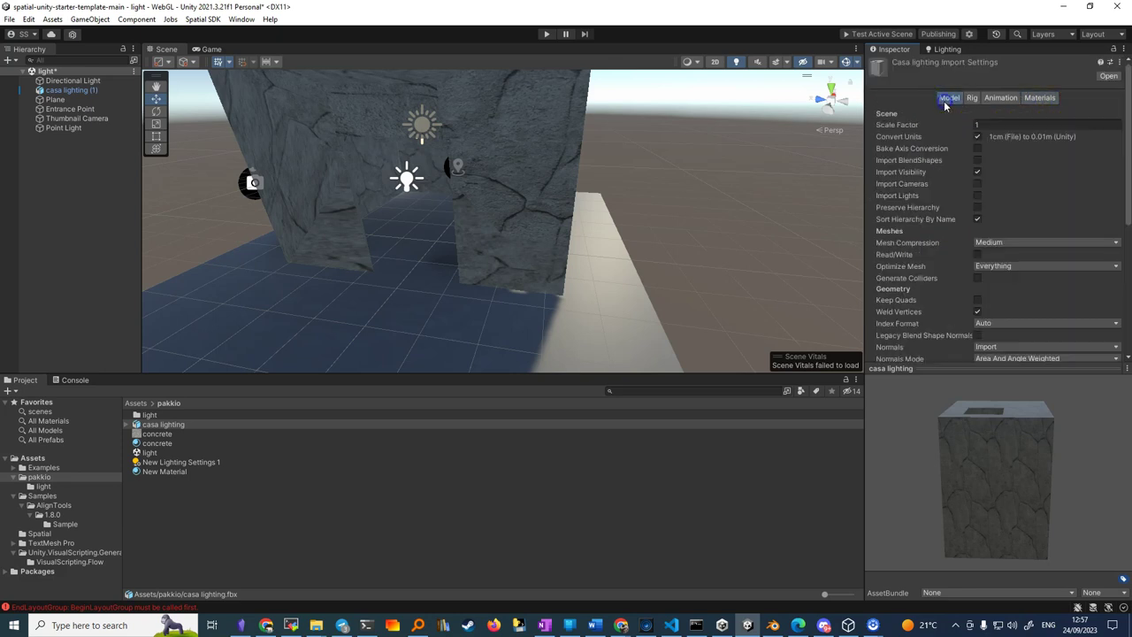
scroll(1002, 242, down, 5)
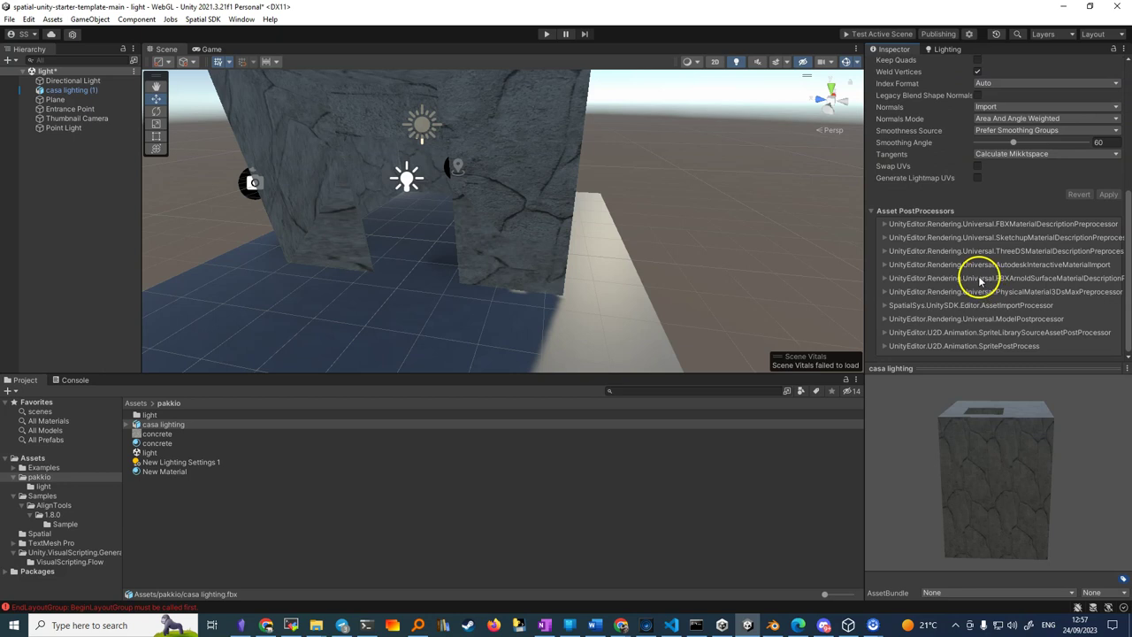
click(976, 180)
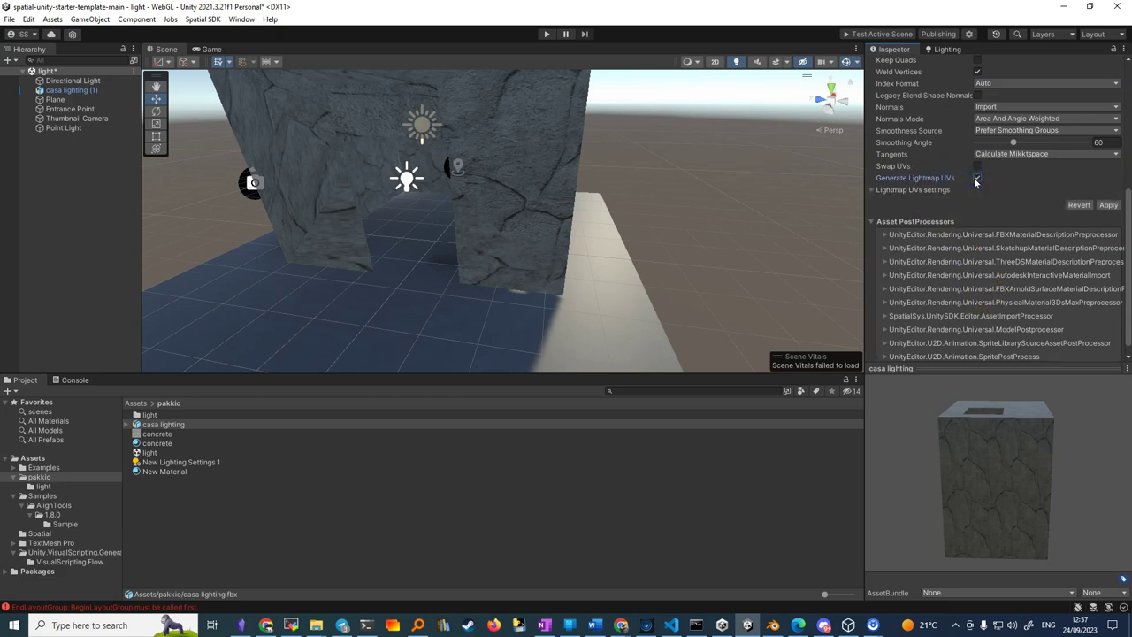
click(1108, 204)
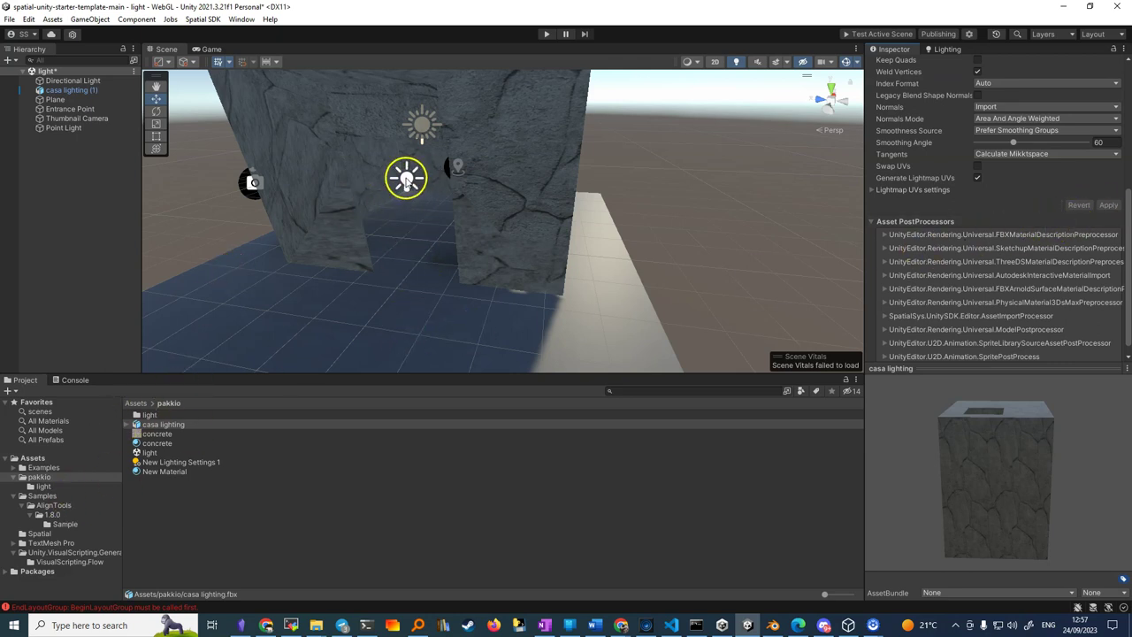
- Move the Point Light high inside the house, to about X 4.44, Y 4.08, Z 2.17
click(407, 180)
drag(372, 180, 382, 184)
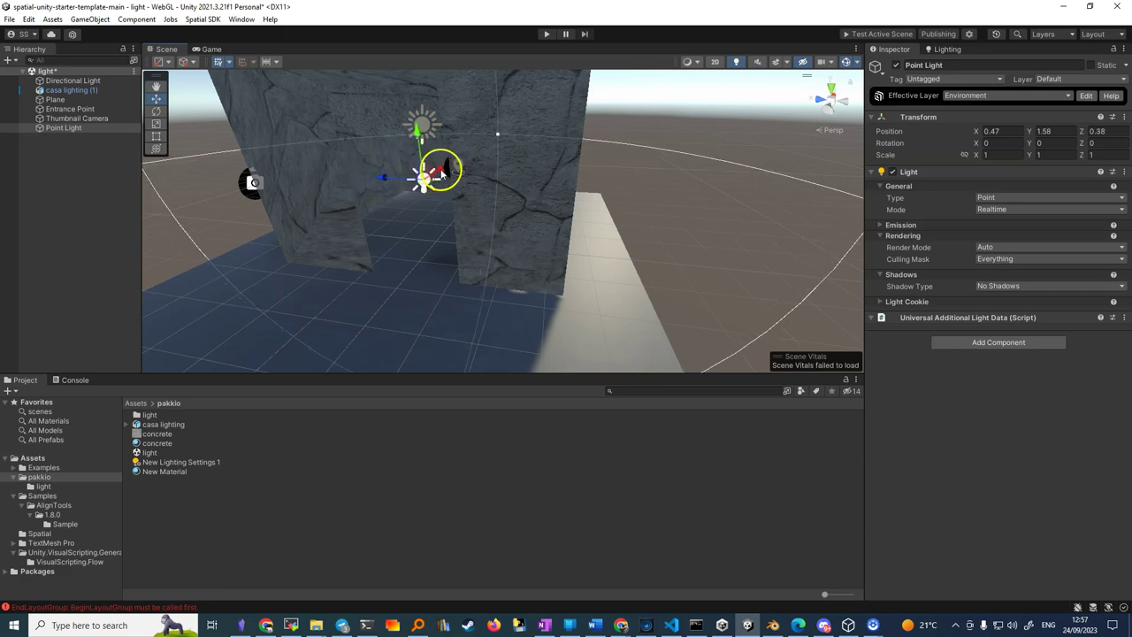
click(1095, 66)
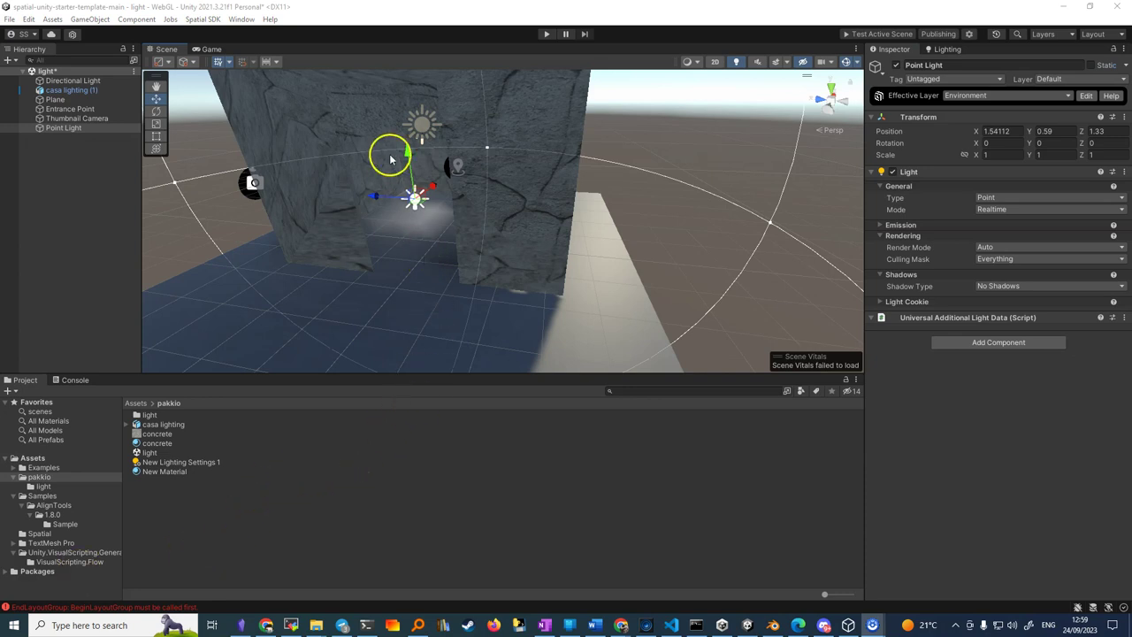
drag(406, 156, 397, 90)
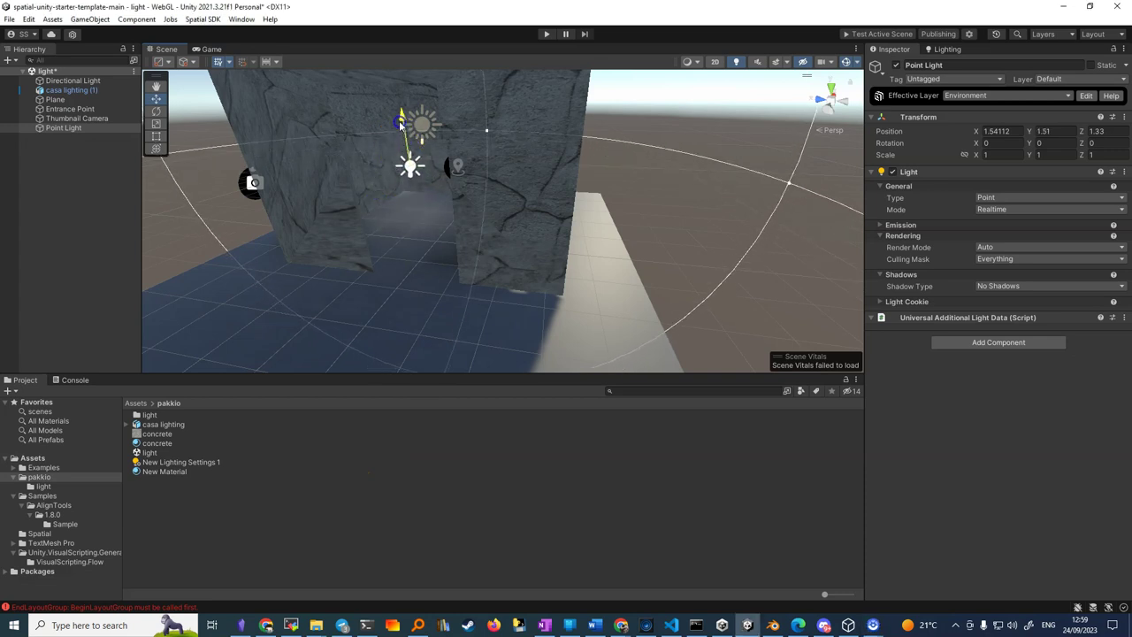
mouse_move(361, 132)
mouse_down()
mouse_move(348, 134)
mouse_move(375, 159)
mouse_move(356, 138)
mouse_up()
drag(398, 89, 403, 159)
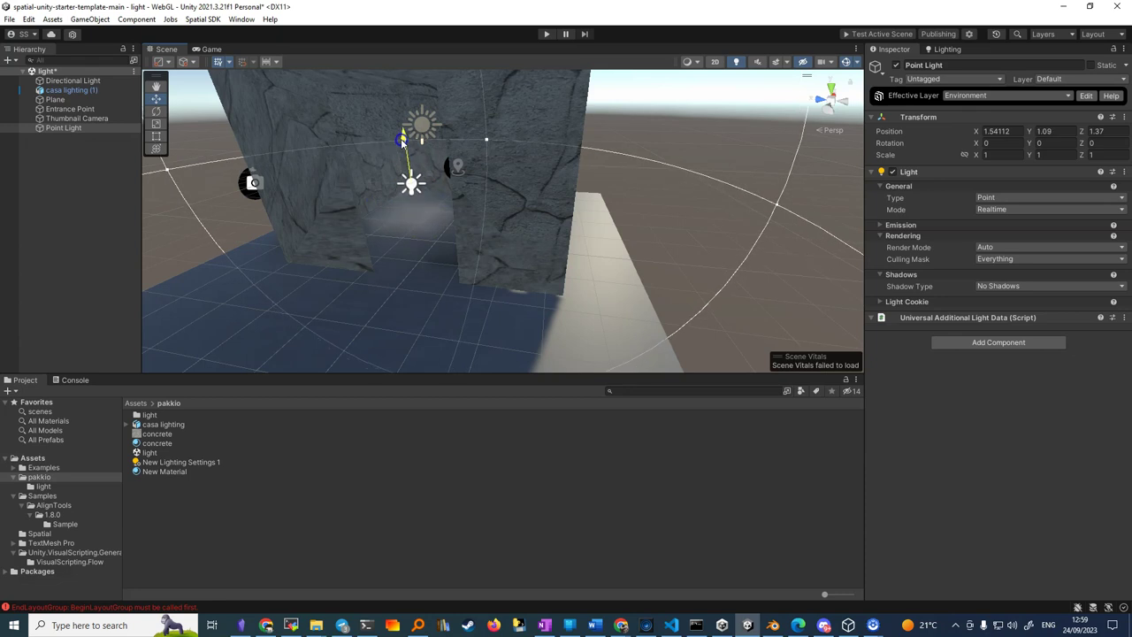
drag(406, 160, 419, 196)
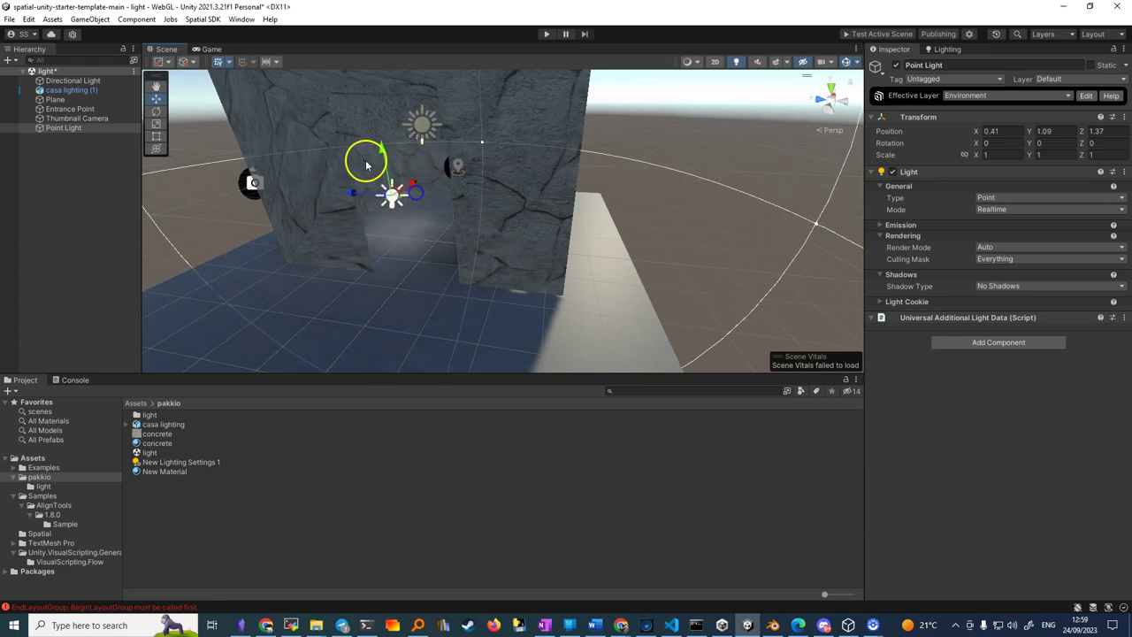
mouse_move(391, 141)
mouse_down()
mouse_move(380, 120)
mouse_move(336, 146)
mouse_up()
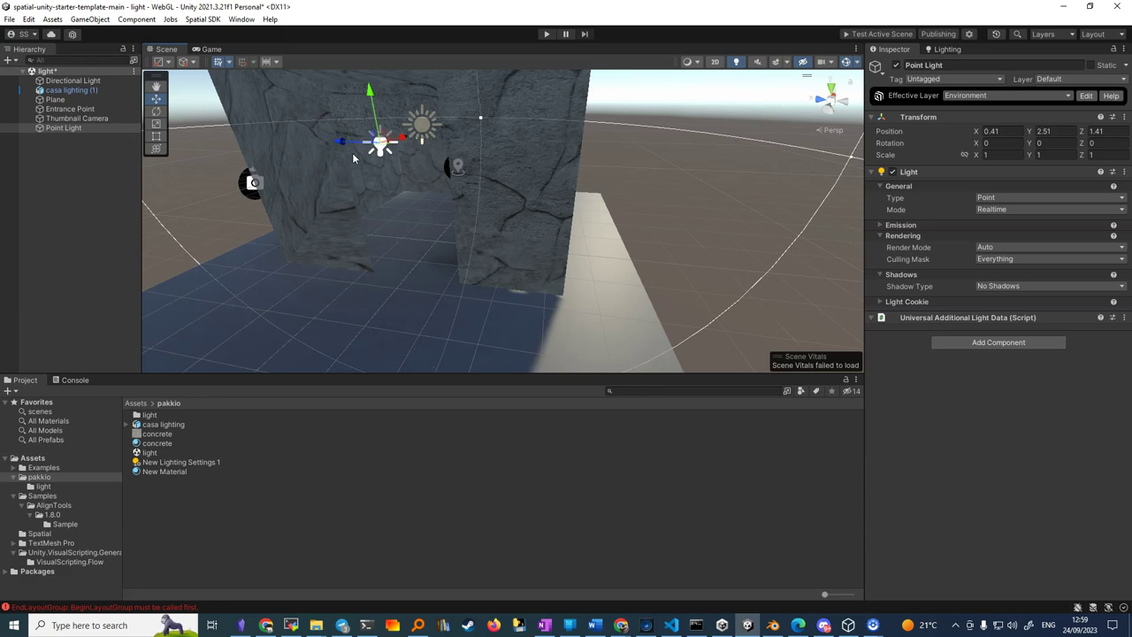
click(276, 112)
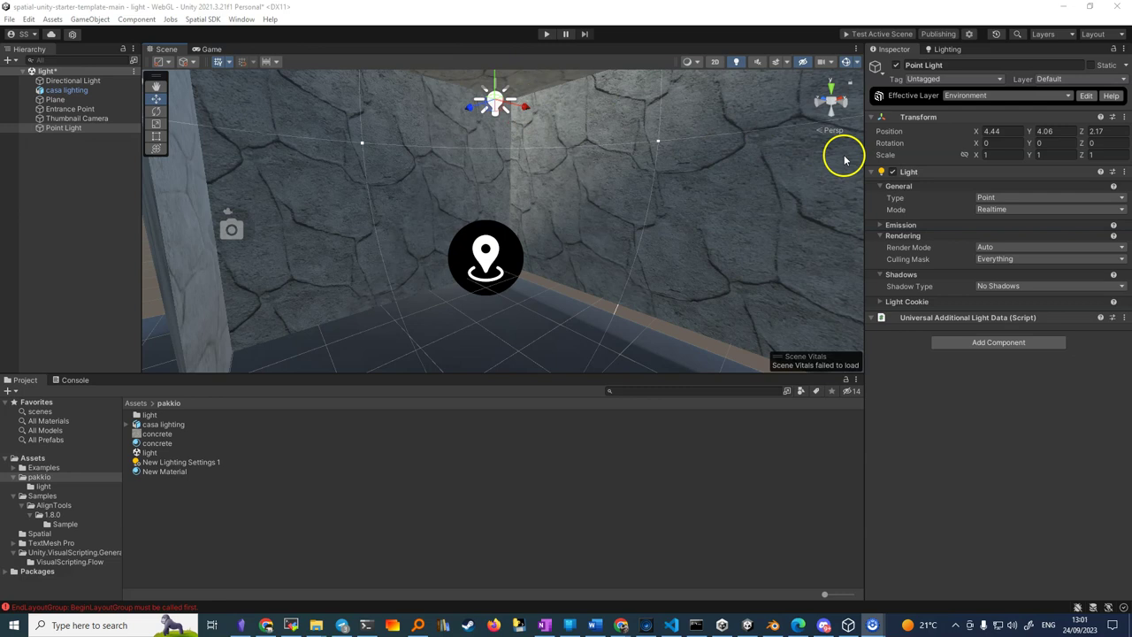
- Switch the Point Light to Baked mode and shift it to X 5.11, Y 4.15, Z 2.17
click(1000, 210)
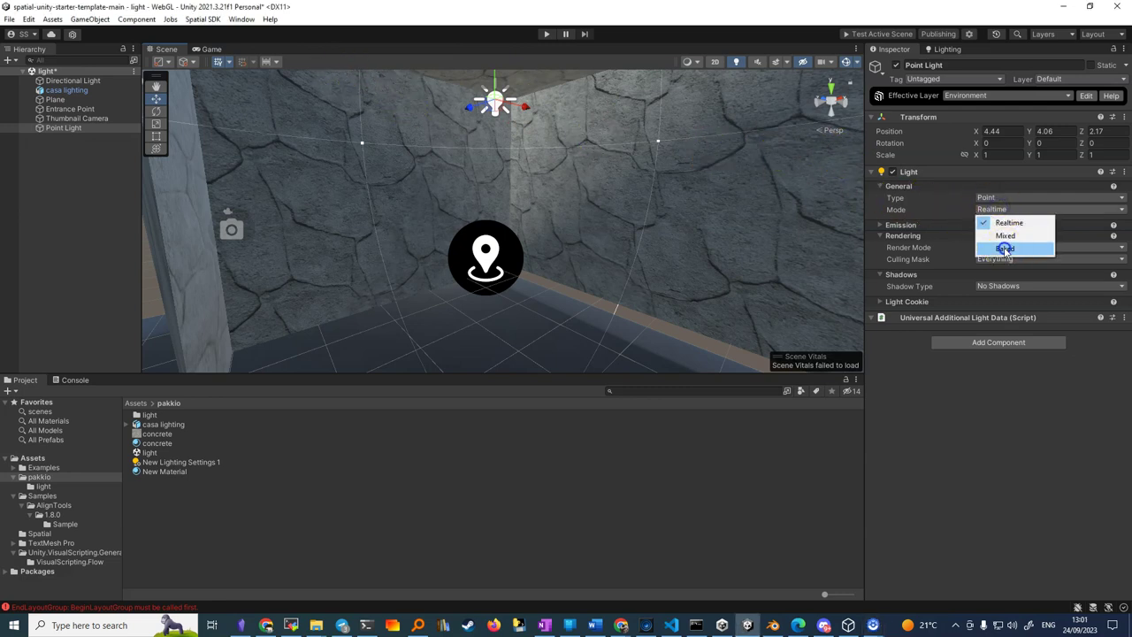
click(1005, 249)
drag(525, 107, 544, 115)
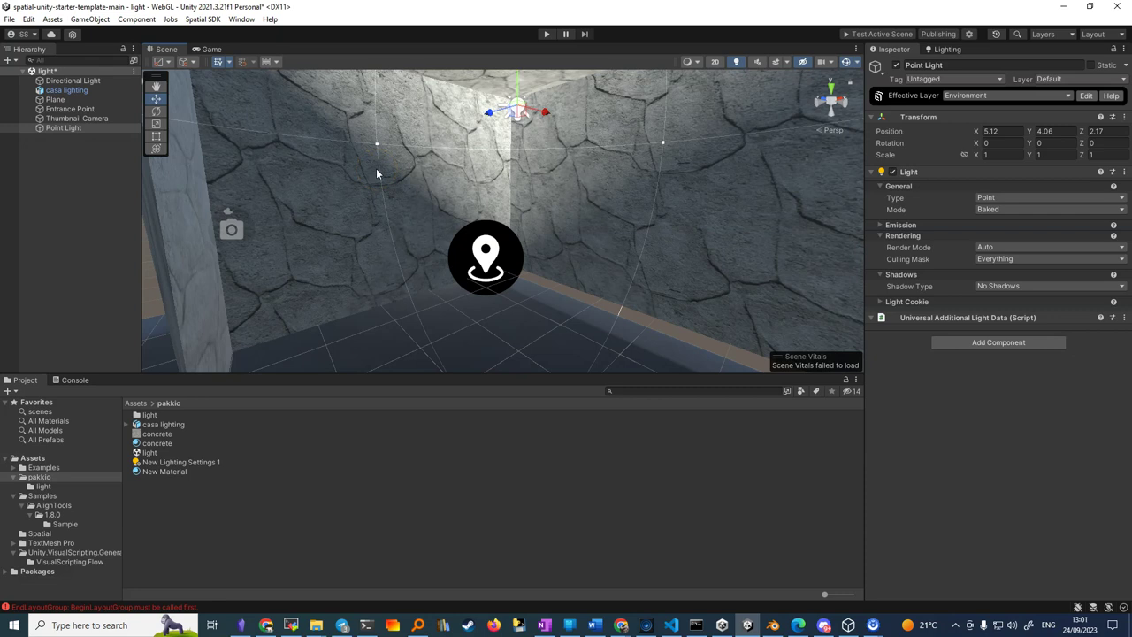
click(516, 84)
drag(547, 112, 512, 70)
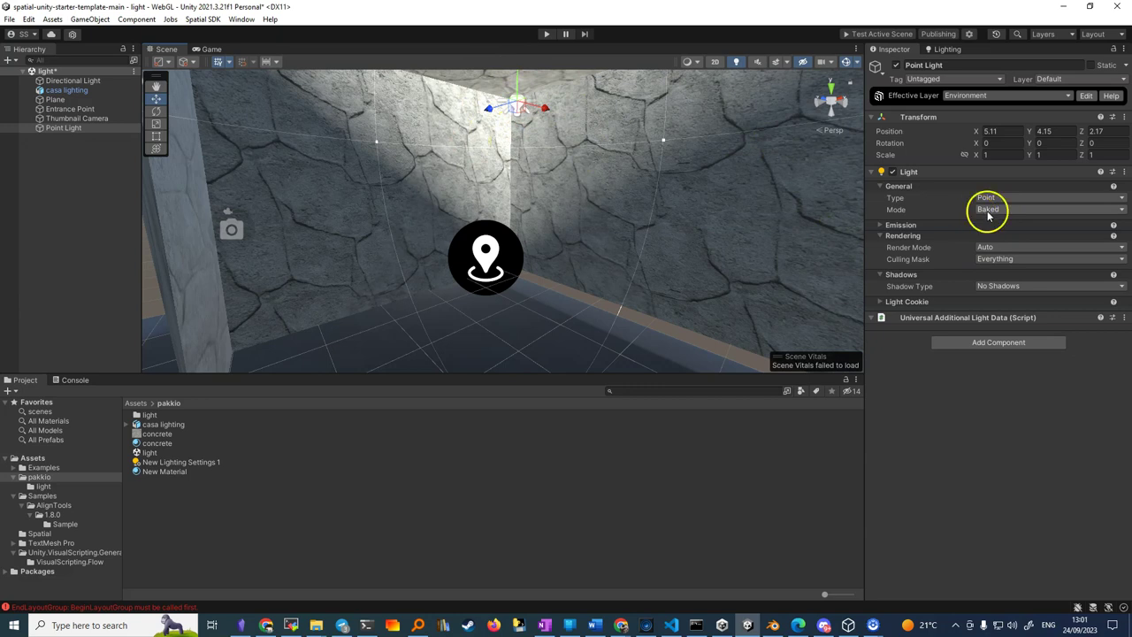
click(284, 210)
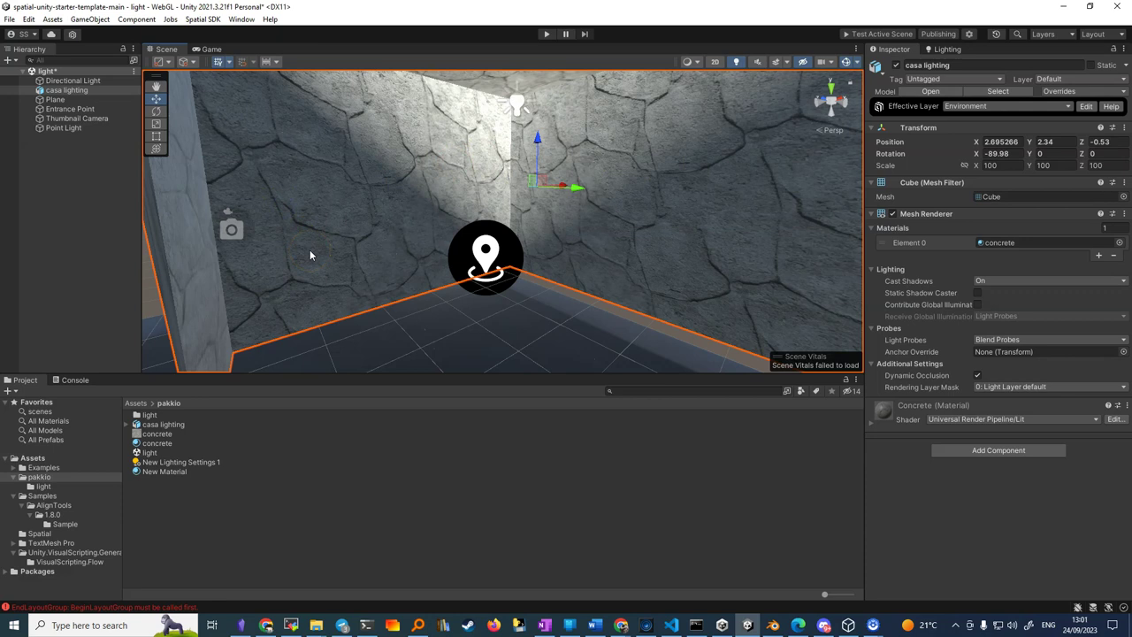
- Mark the casa lighting house as Static in the Inspector
click(1090, 67)
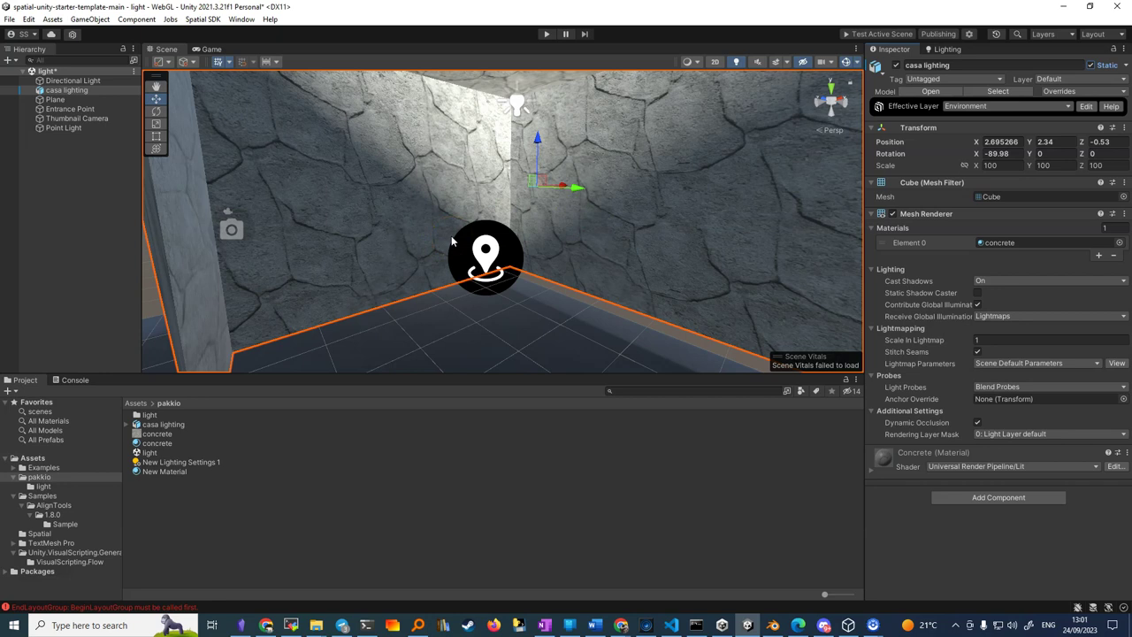
- Bake the scene's lightmaps with Generate Lighting from the Lighting window
click(949, 49)
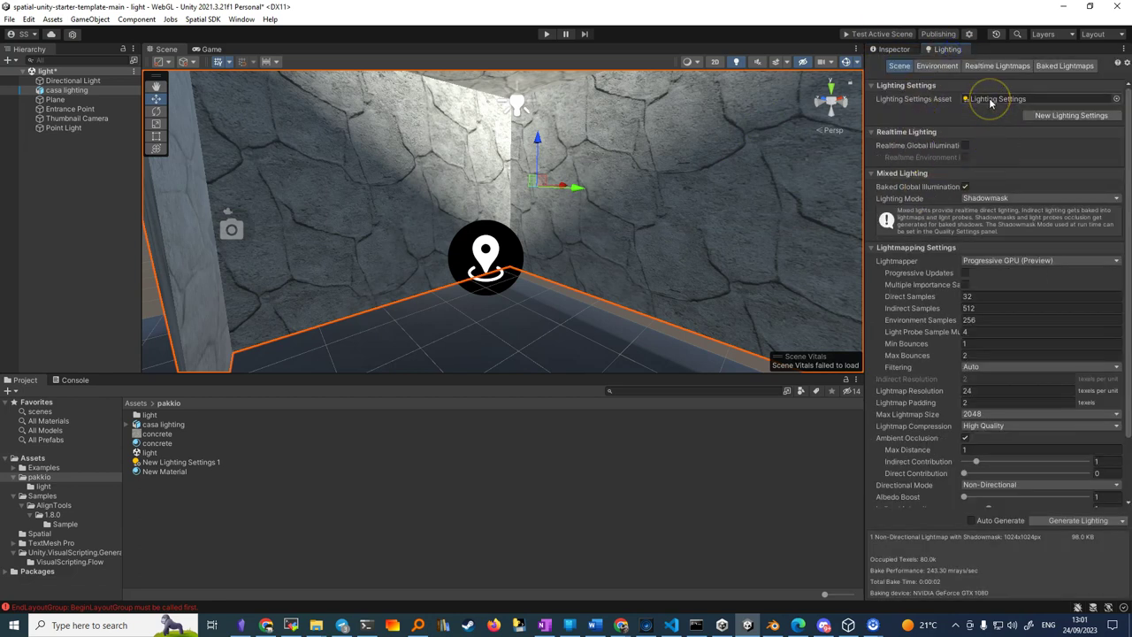
click(1067, 523)
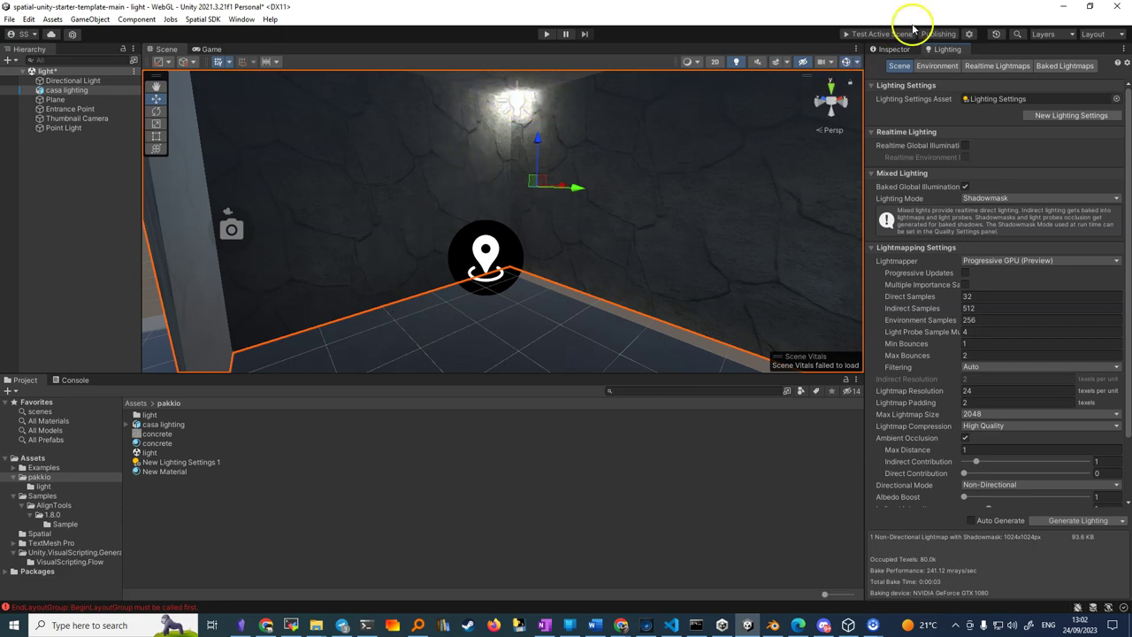
- Save the light scene and run the Spatial Portal issue check, which finds no issues
click(46, 71)
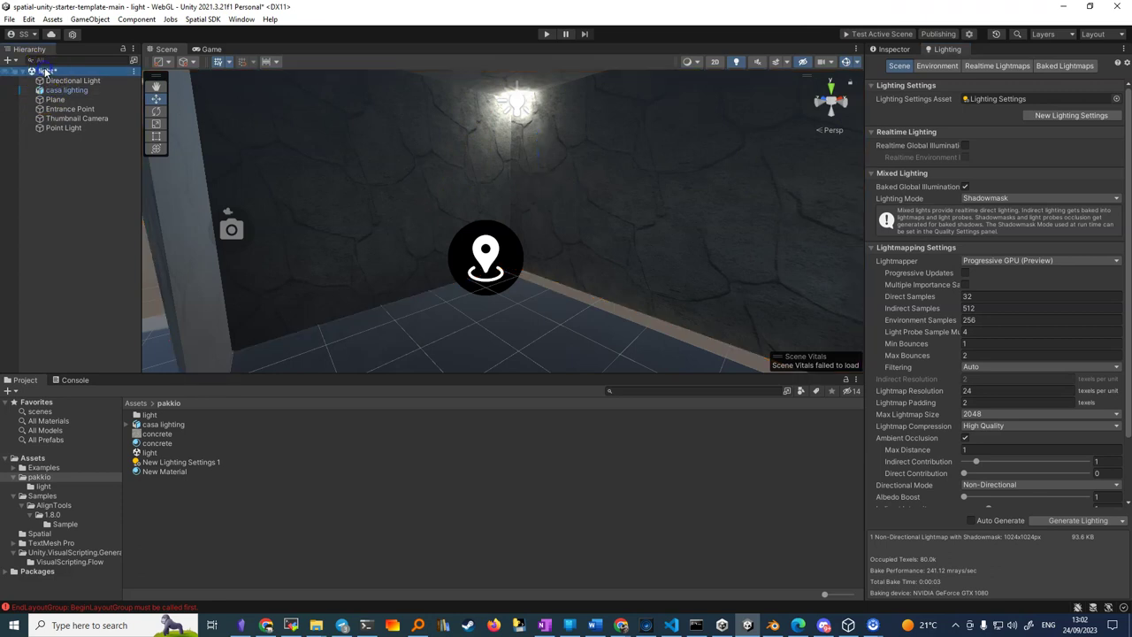
key(ctrl+s)
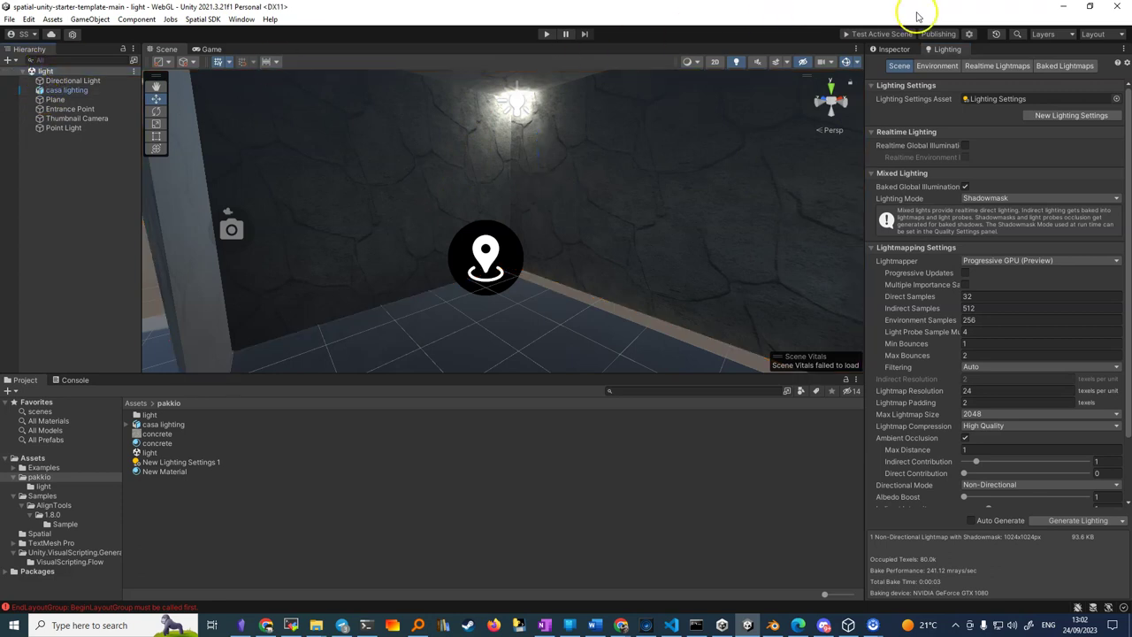
click(970, 36)
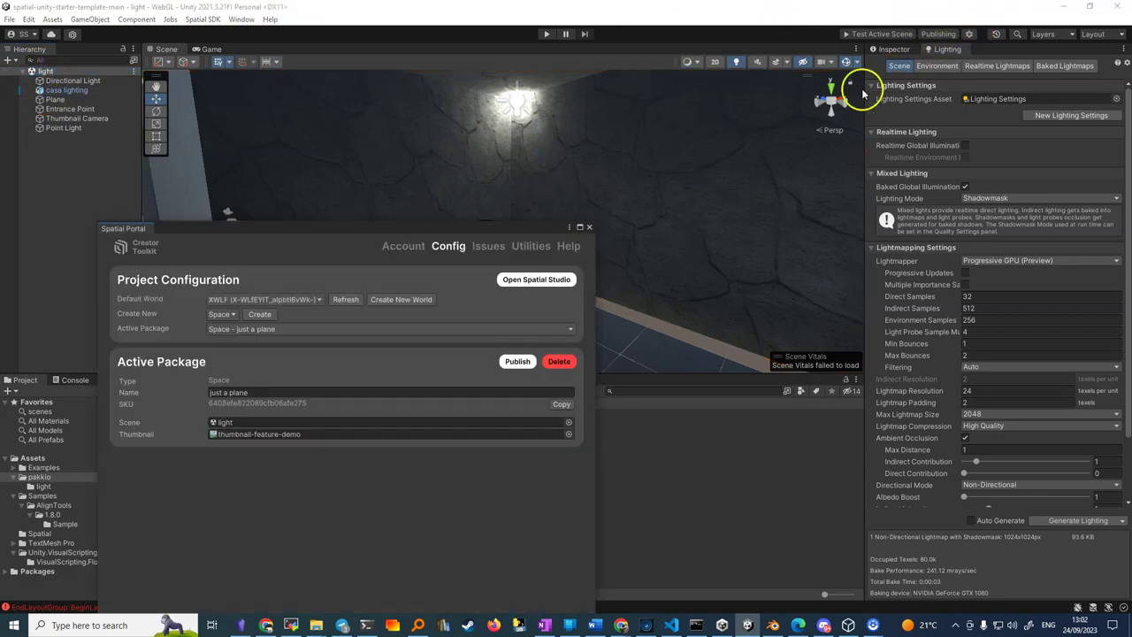
click(489, 247)
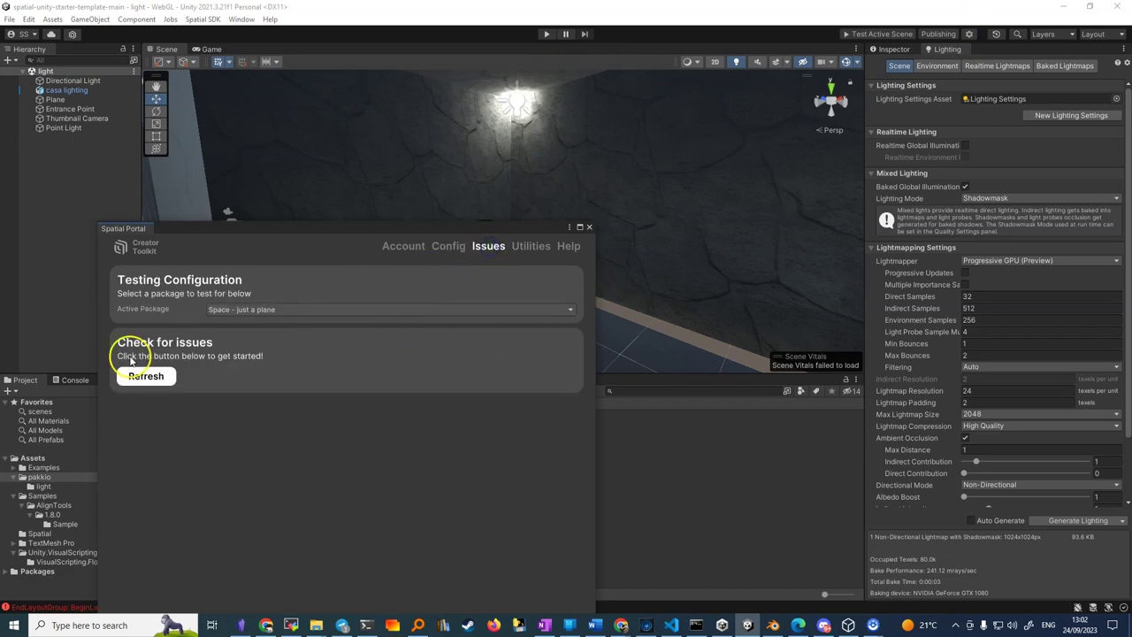
click(145, 372)
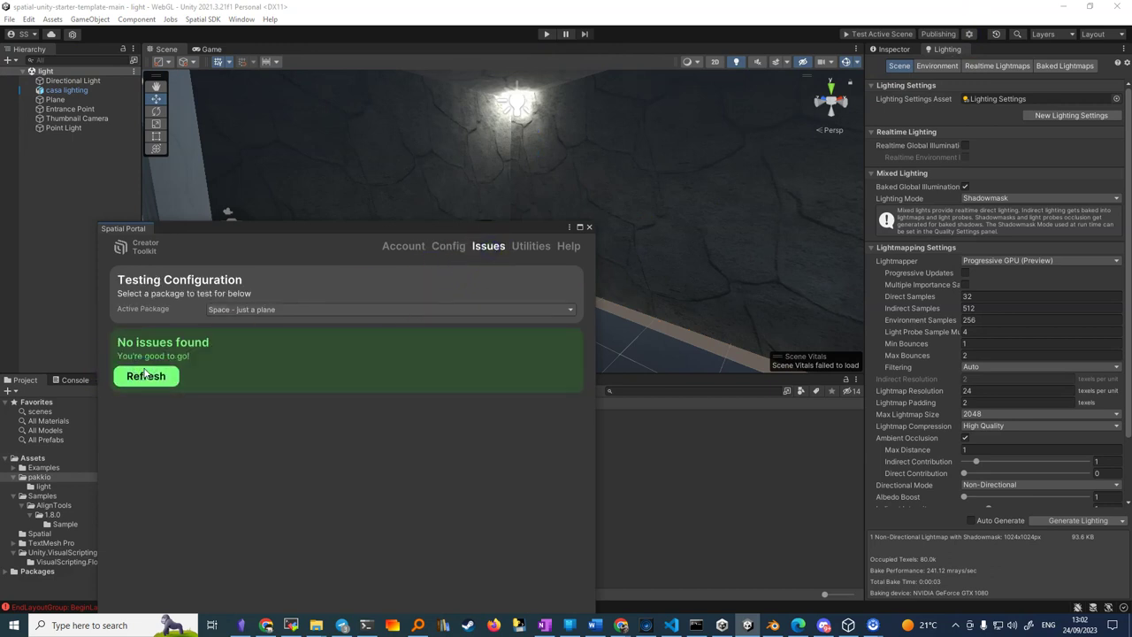
click(445, 248)
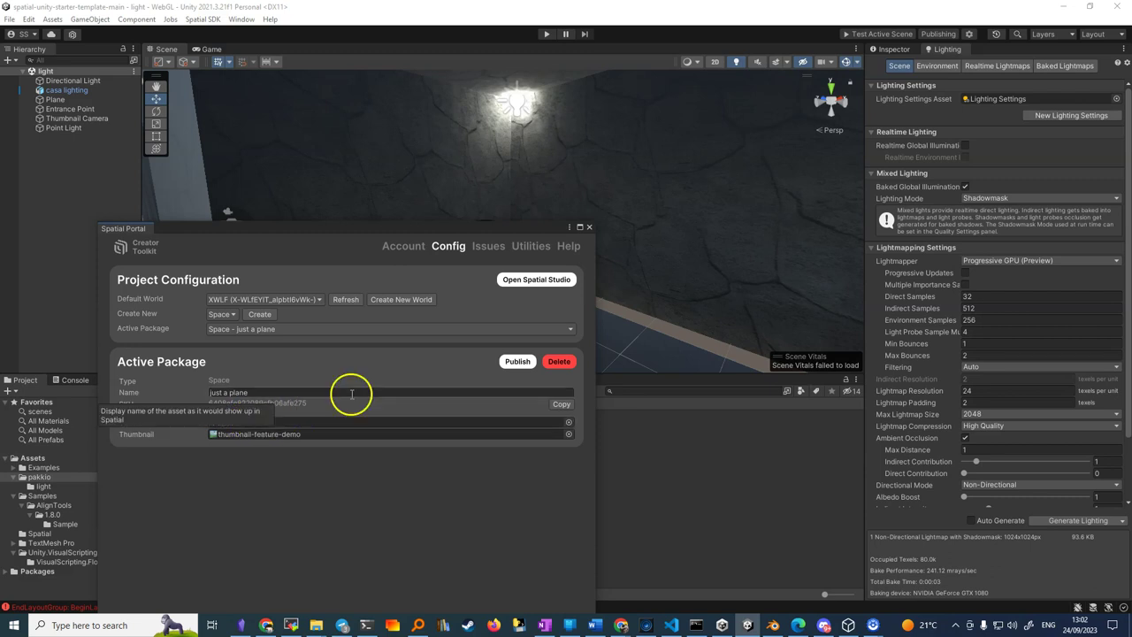
click(590, 228)
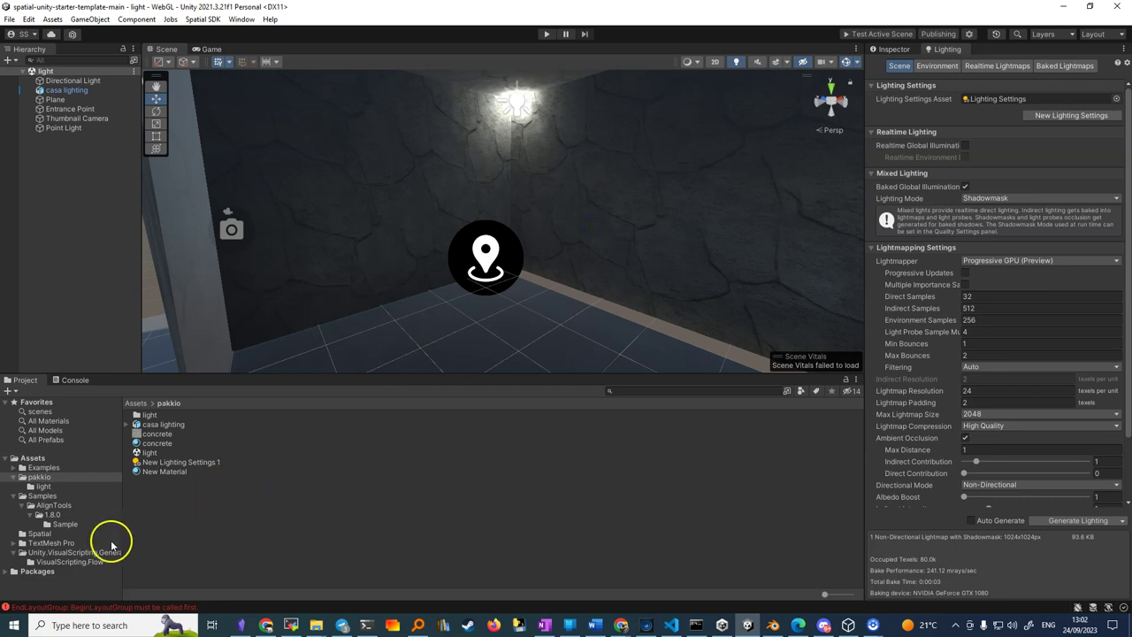
- Inspect the LightingData and Lightmap-0 textures in the pakkio/light folder as large thumbnails
click(41, 486)
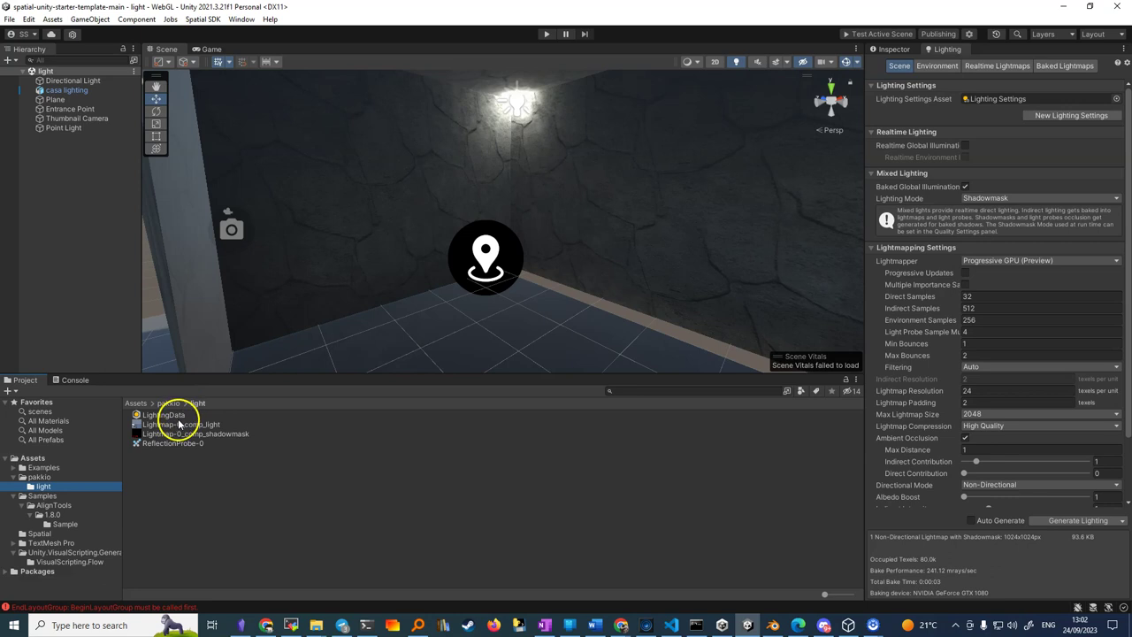
click(165, 425)
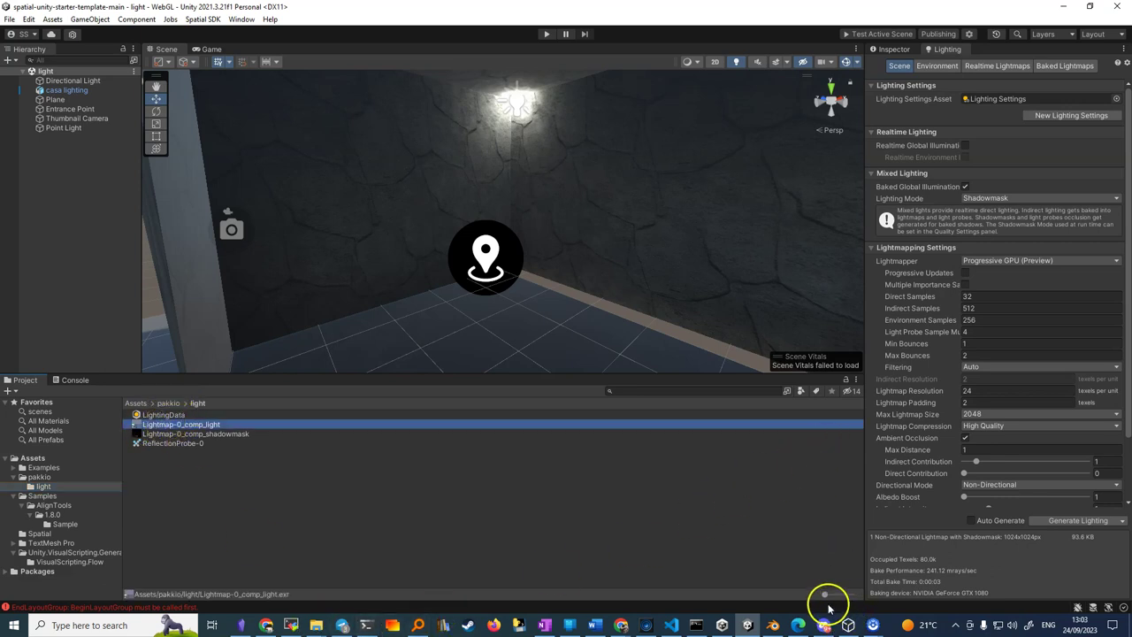
drag(825, 596, 863, 598)
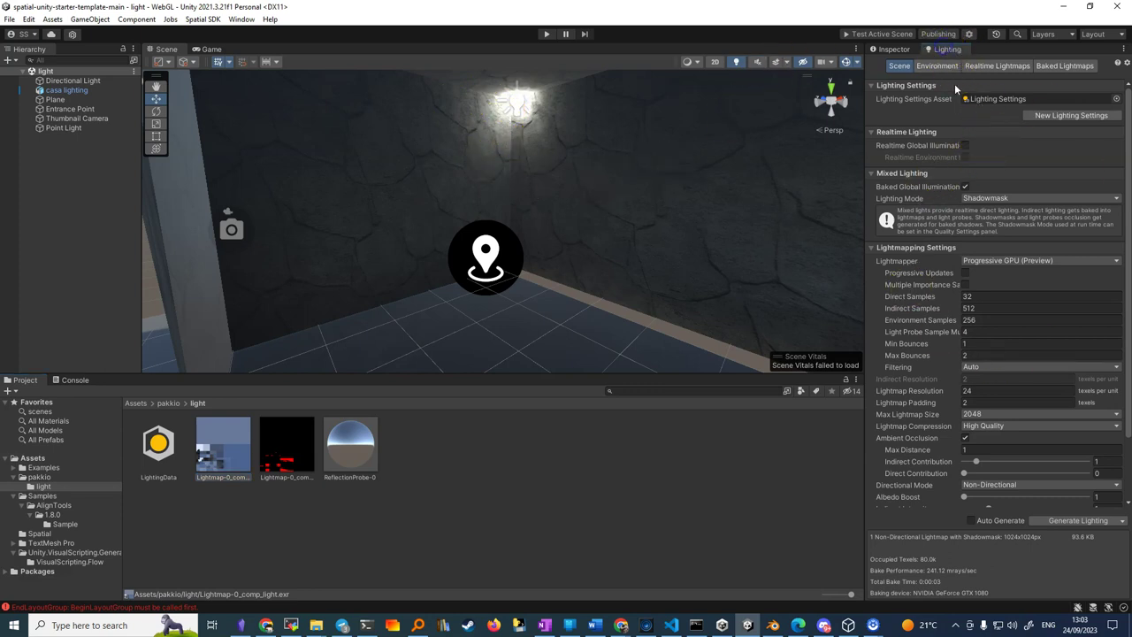
scroll(973, 487, down, 3)
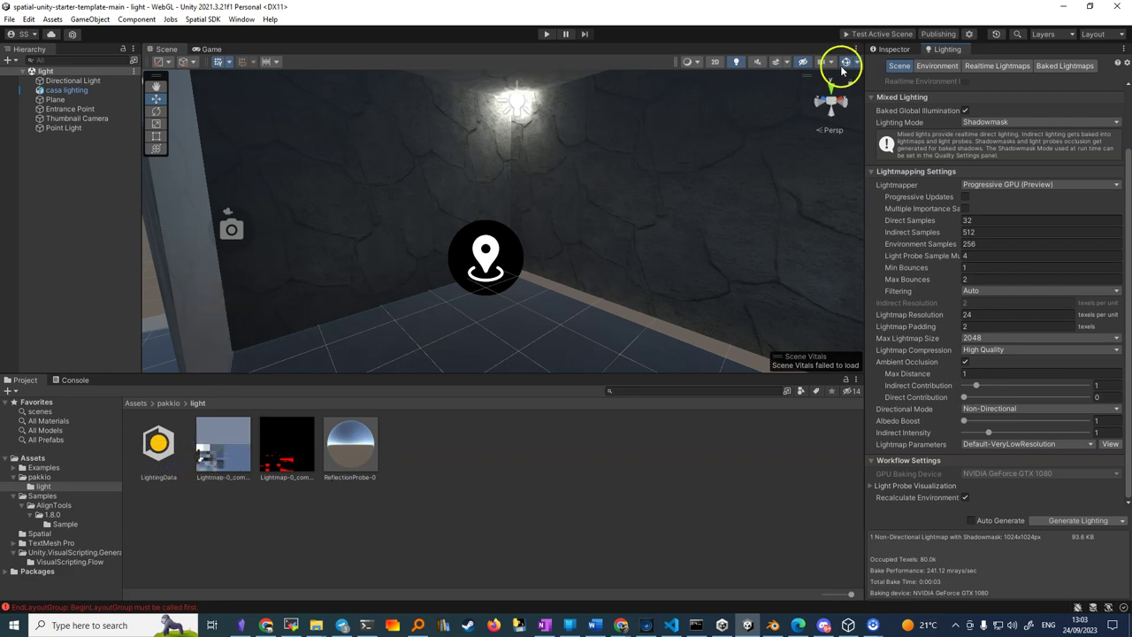
- Send the active scene to the Spatial sandbox with Test Active Scene
click(881, 37)
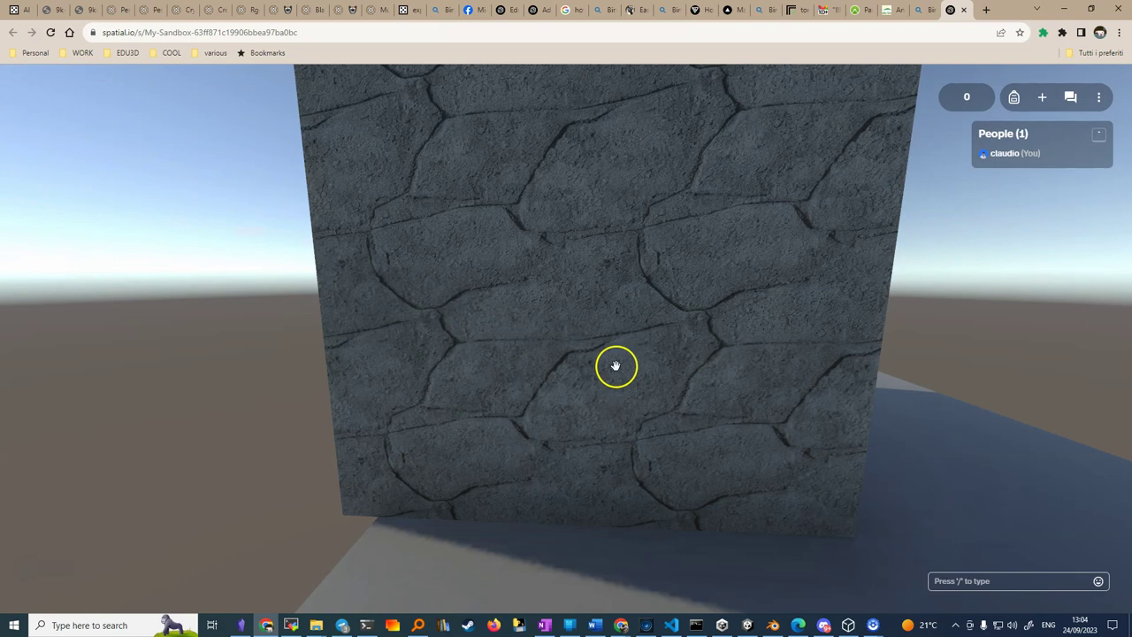
- Walk, jump and look around the stone house's lit interior in Spatial, then return to Unity
mouse_move(616, 367)
mouse_down()
mouse_move(650, 366)
mouse_move(508, 352)
mouse_move(430, 390)
mouse_move(301, 265)
mouse_move(304, 291)
mouse_move(351, 346)
mouse_up()
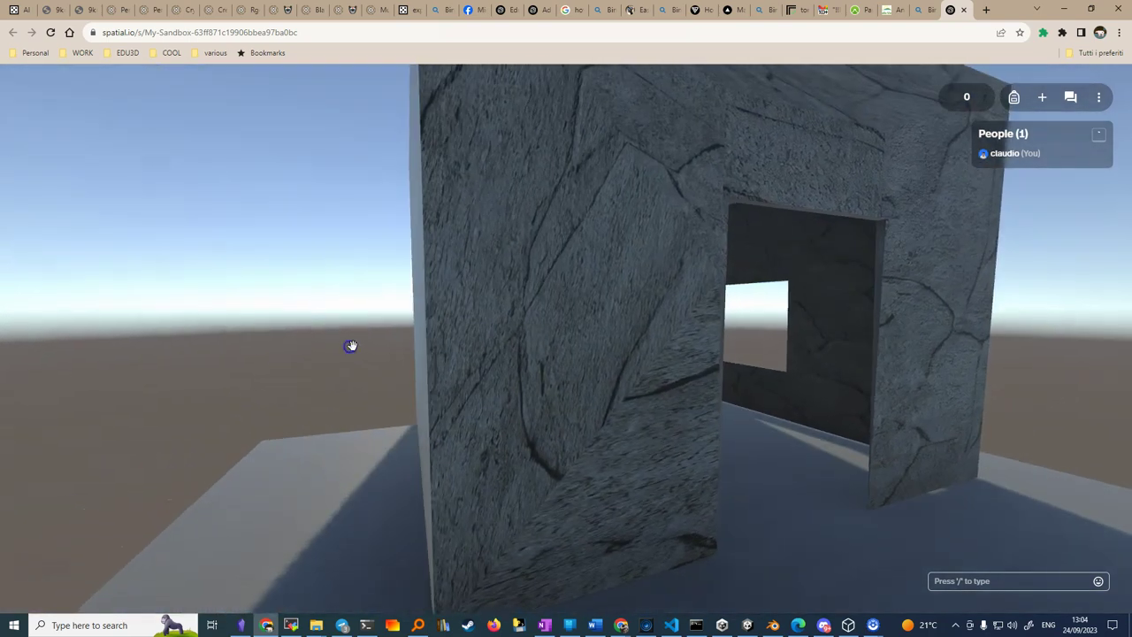
key(w)
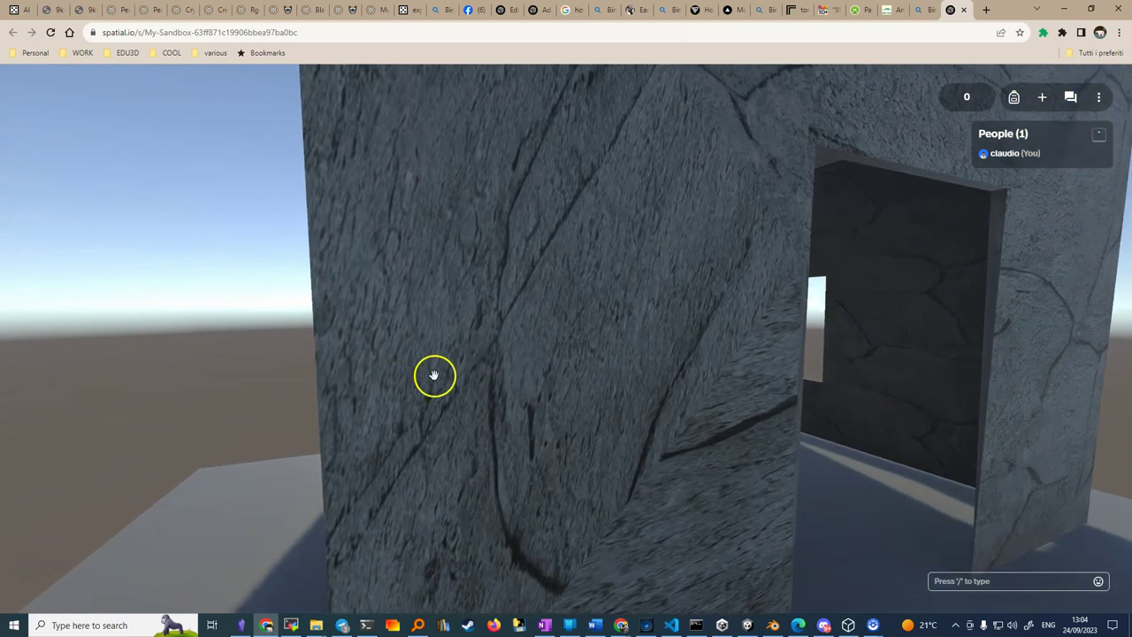
drag(640, 410, 506, 370)
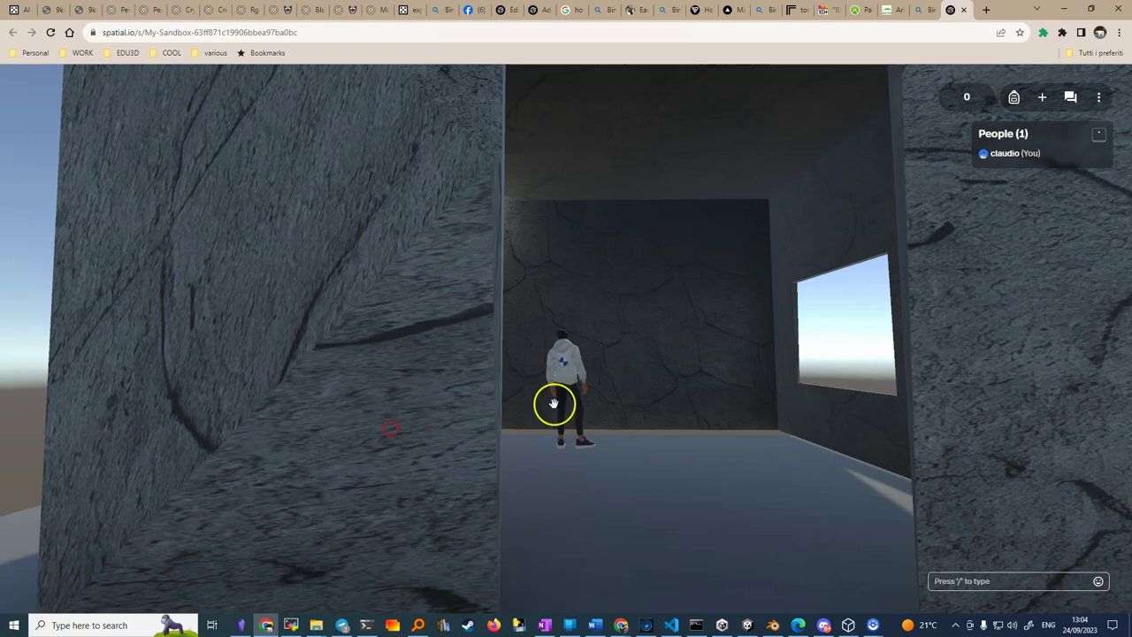
drag(553, 405, 448, 425)
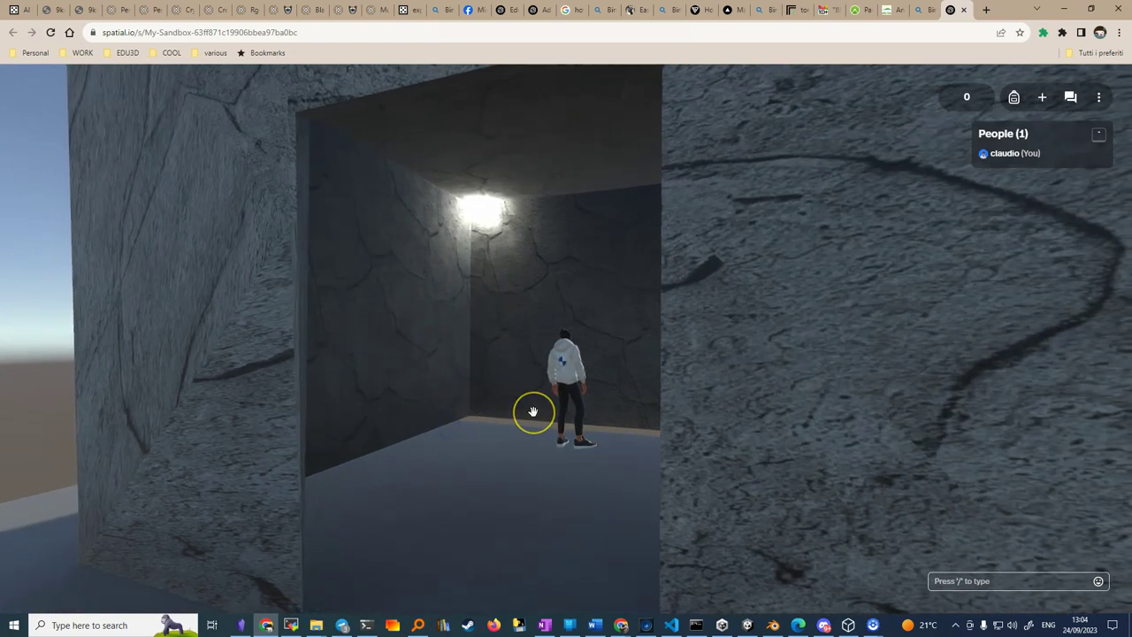
key(Right)
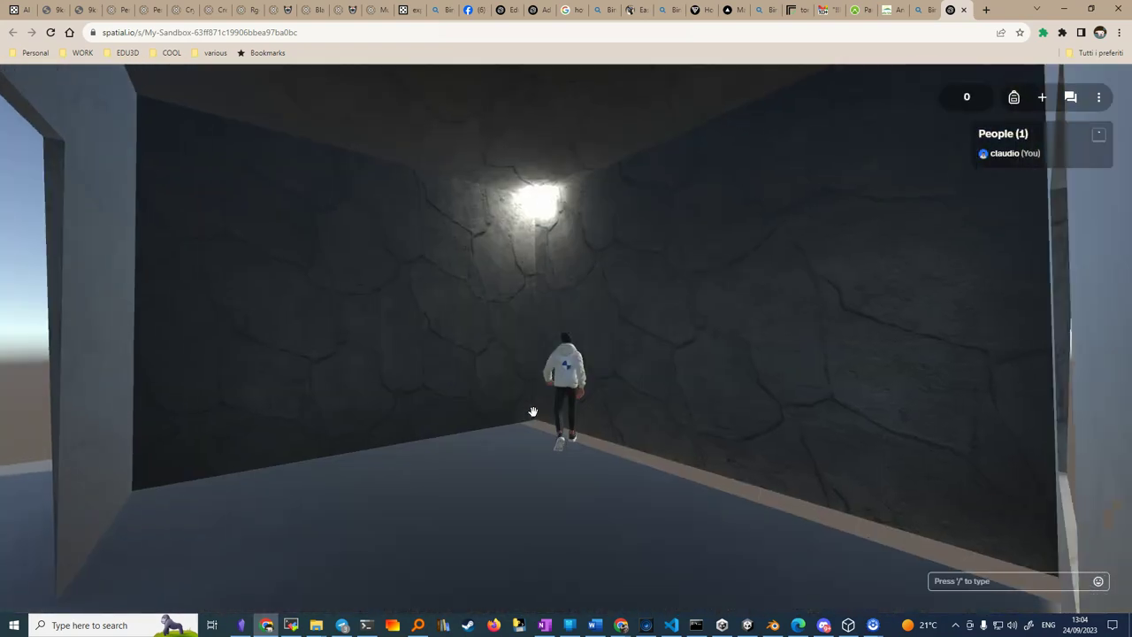
key(space)
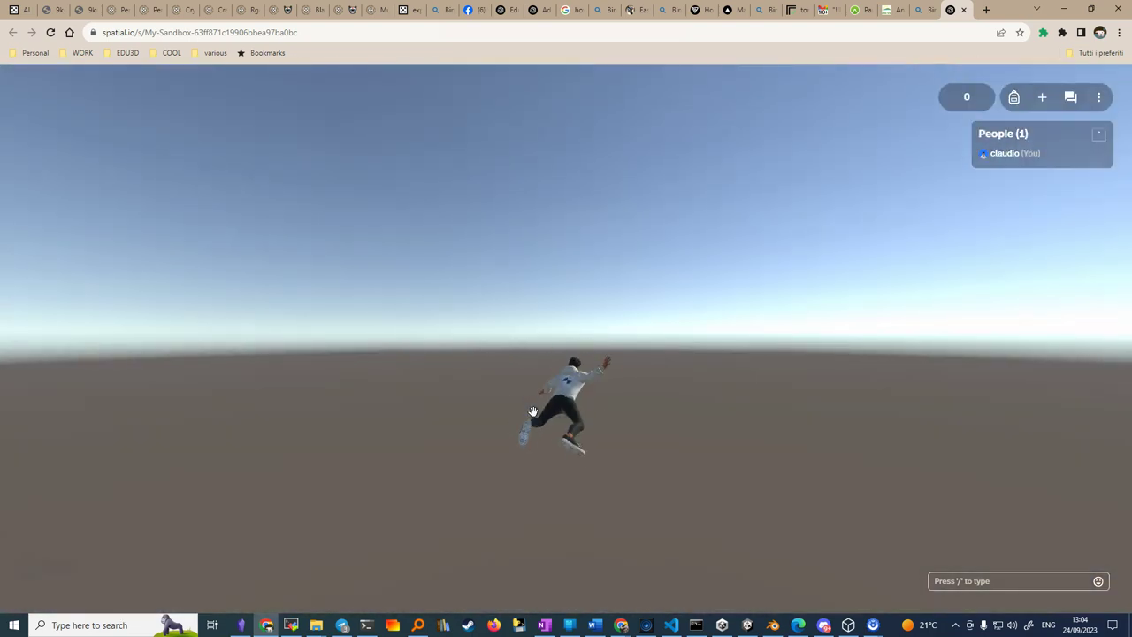
key(Right)
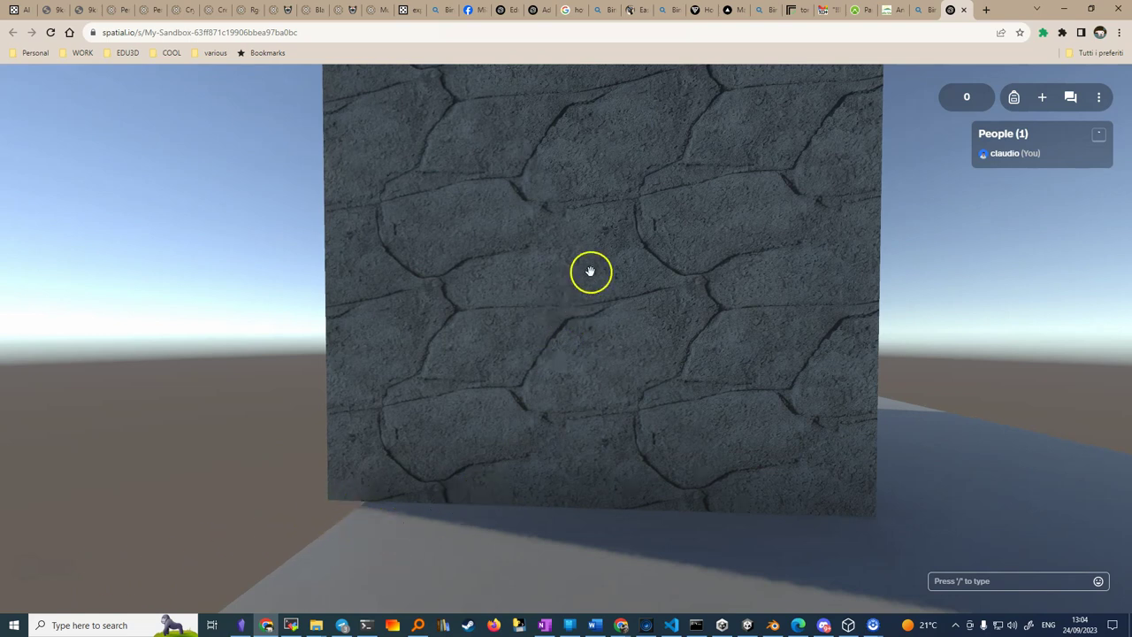
click(786, 506)
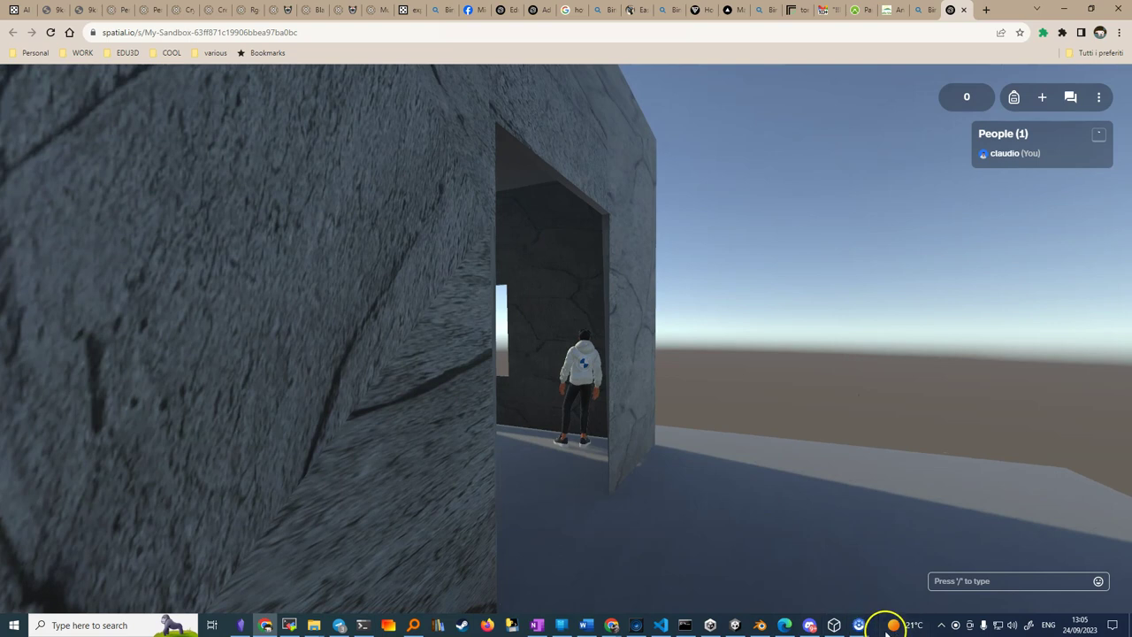
click(734, 626)
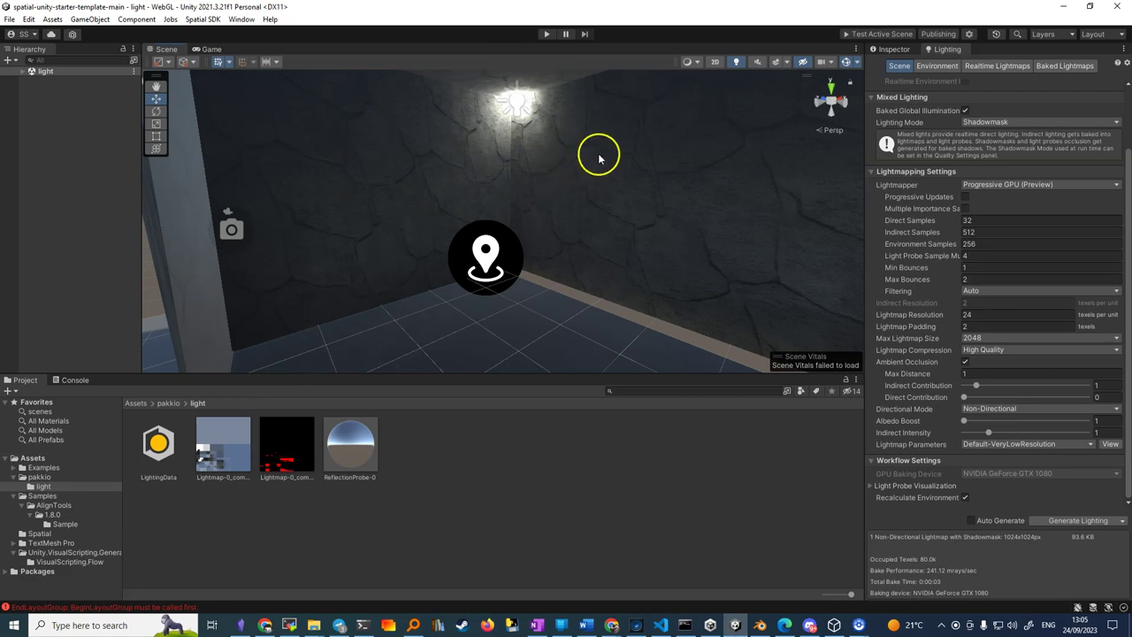
- Select casa lighting and trace its single 1024x1024 baked lightmap to the light folder
drag(569, 168, 600, 159)
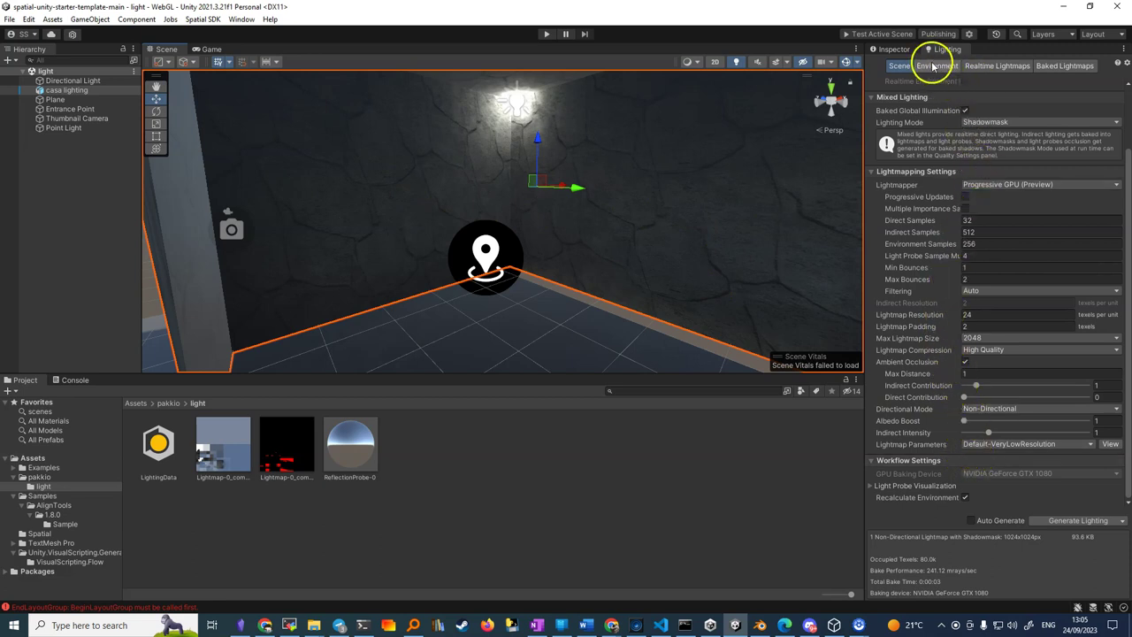
click(1072, 68)
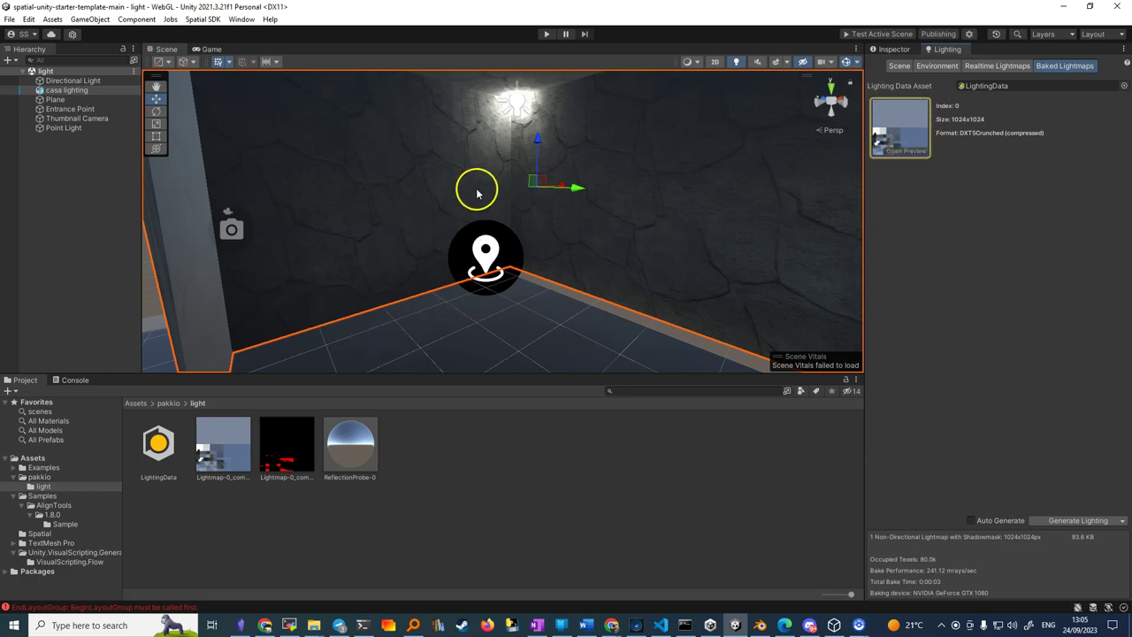
click(900, 137)
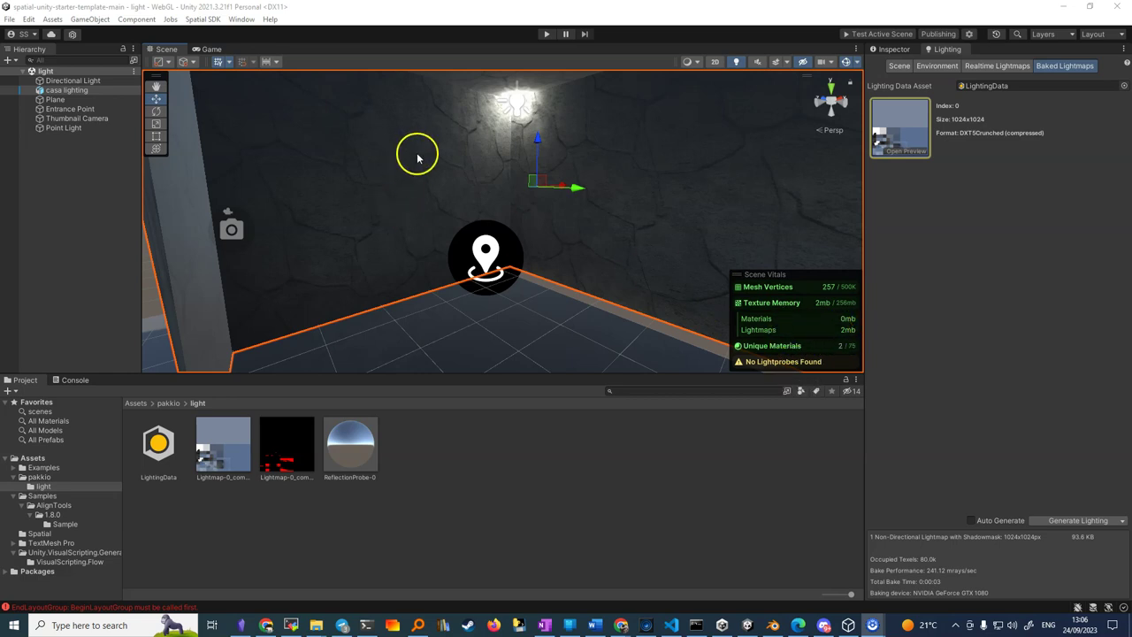
- Review the casa lighting model's import settings in pakkio, then select the house in the Hierarchy
click(169, 404)
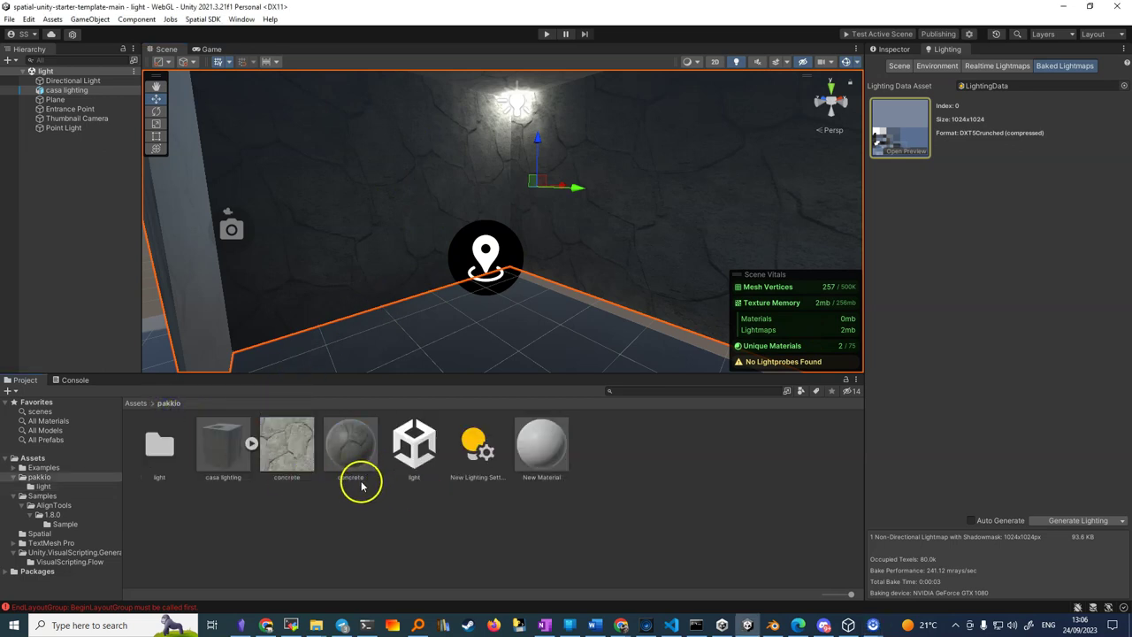
click(227, 447)
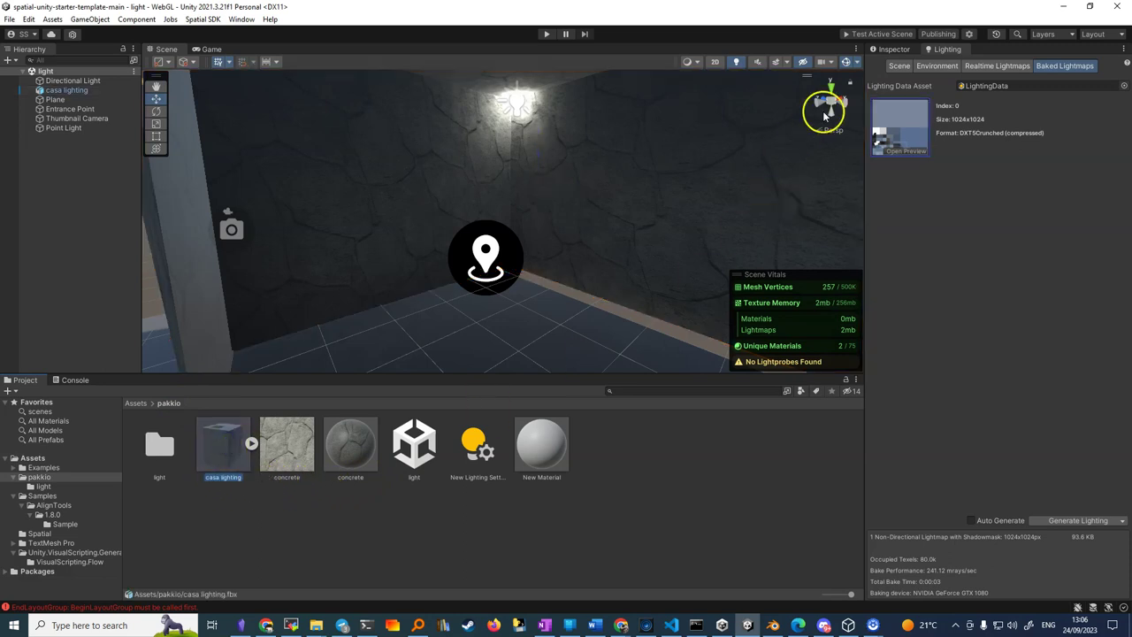
click(894, 50)
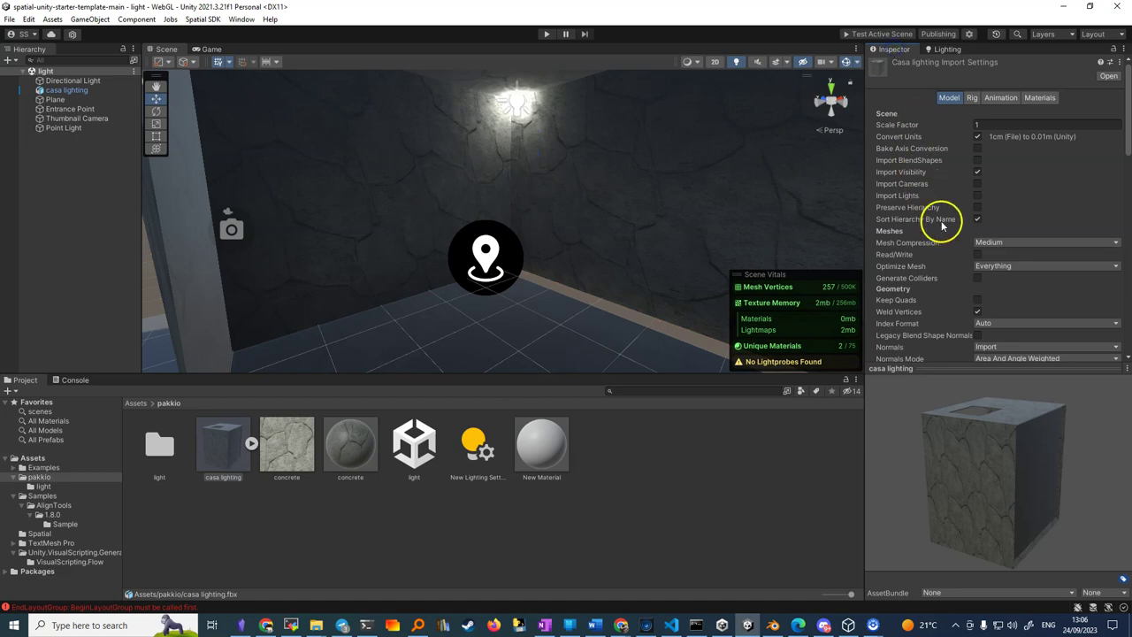
scroll(940, 223, down, 5)
scroll(939, 232, down, 5)
scroll(938, 235, down, 5)
scroll(925, 244, down, 2)
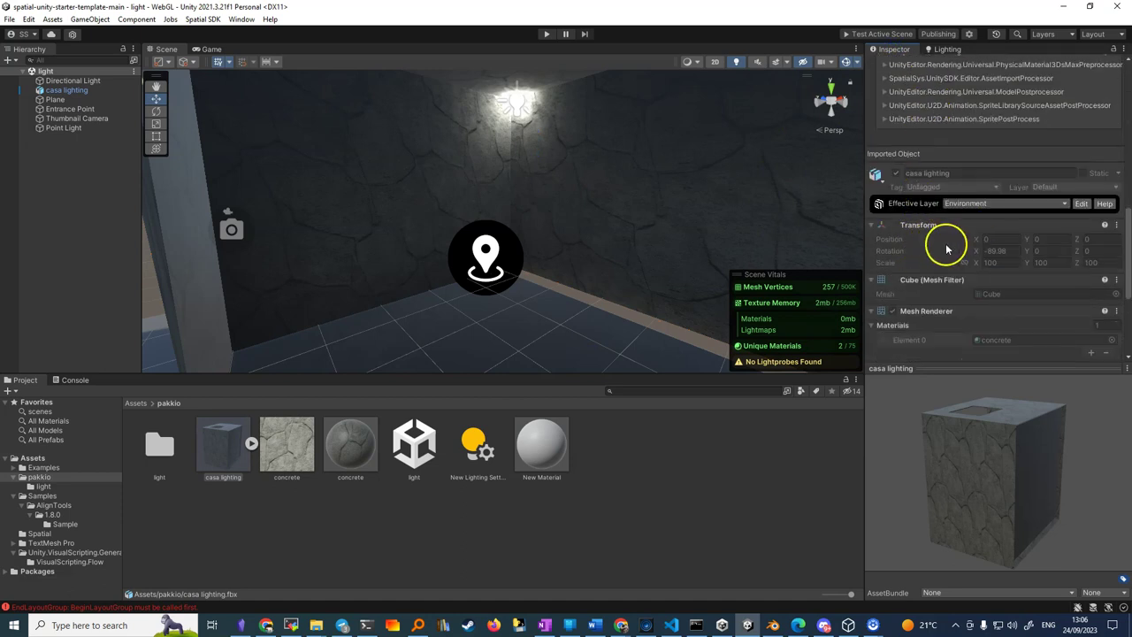
scroll(902, 221, up, 3)
scroll(905, 225, up, 3)
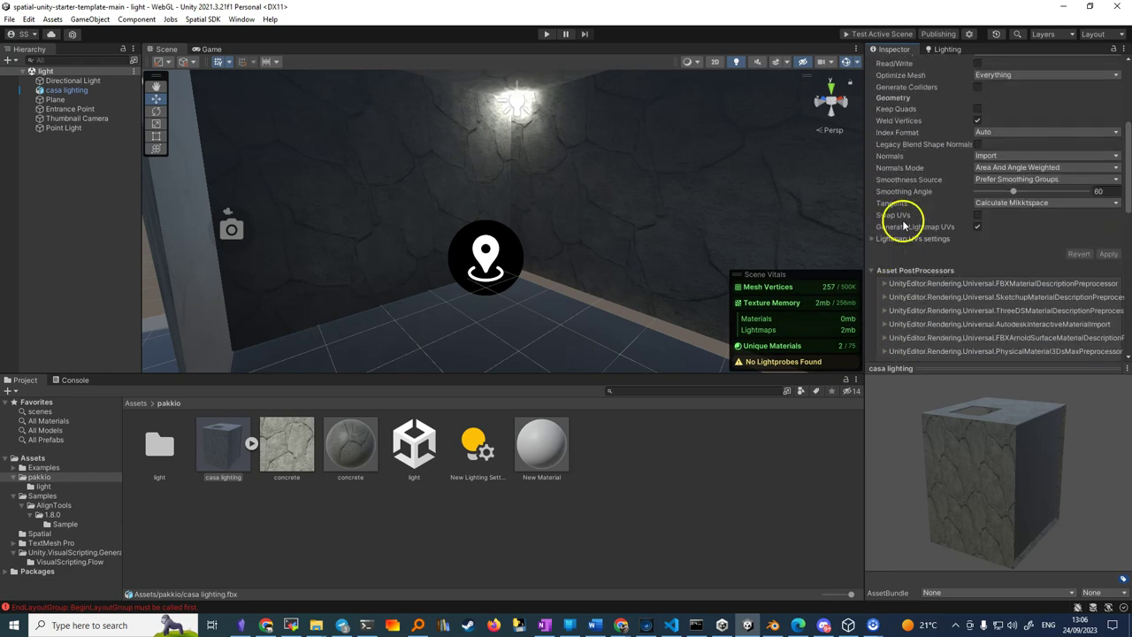
click(64, 91)
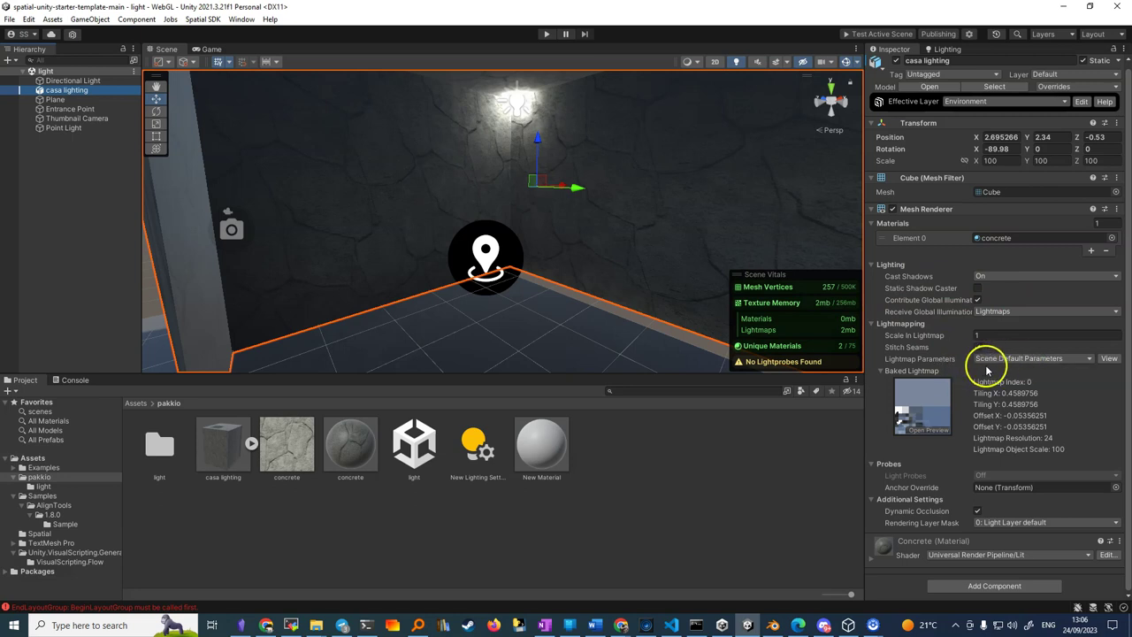
- Look through the Mesh Renderer's Lightmap Parameters presets without changing them
click(1091, 361)
click(1090, 359)
click(1090, 358)
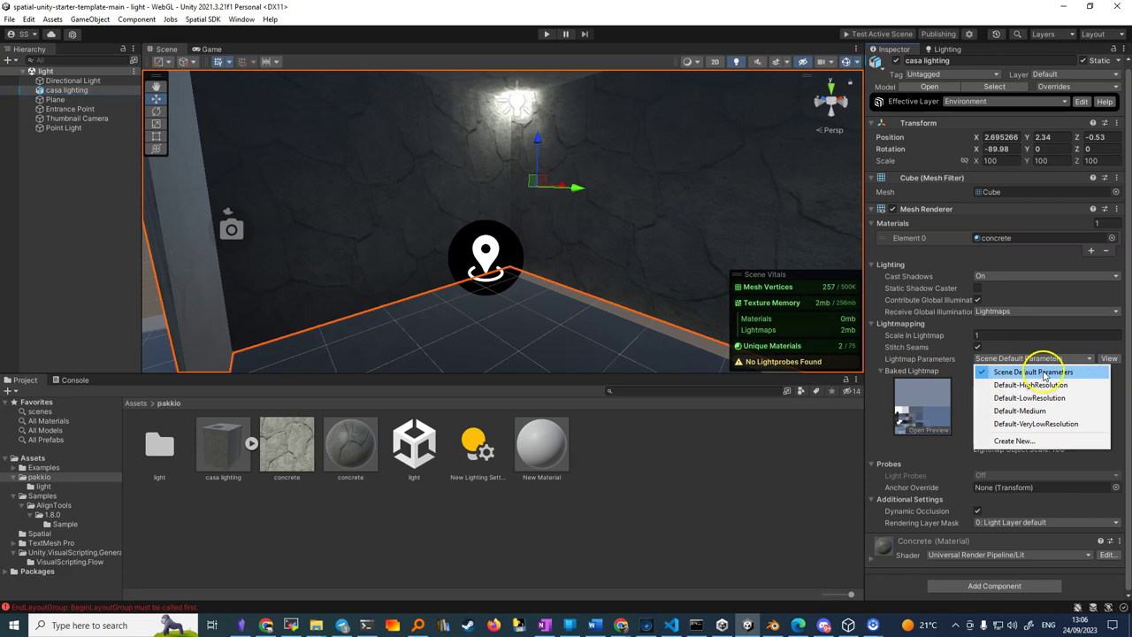
click(877, 424)
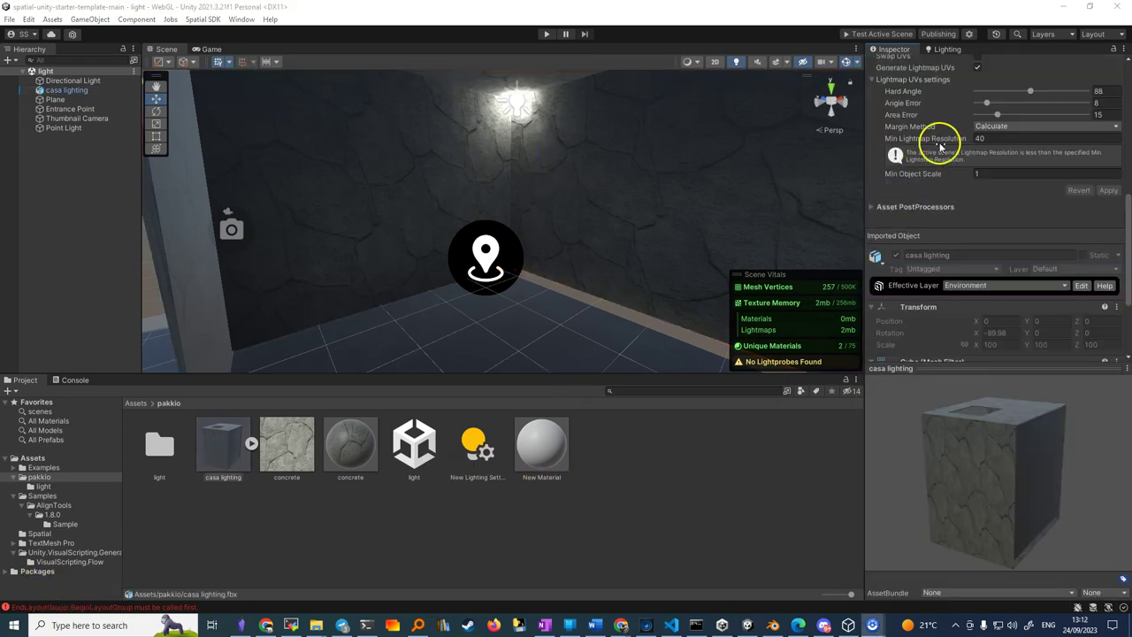
click(948, 50)
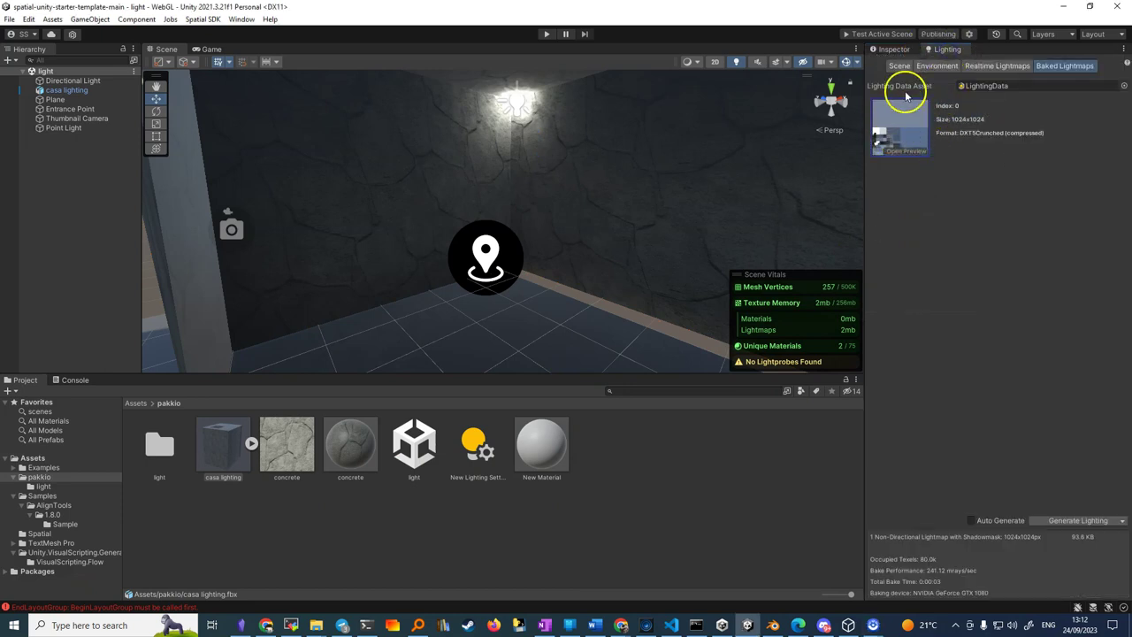
click(891, 49)
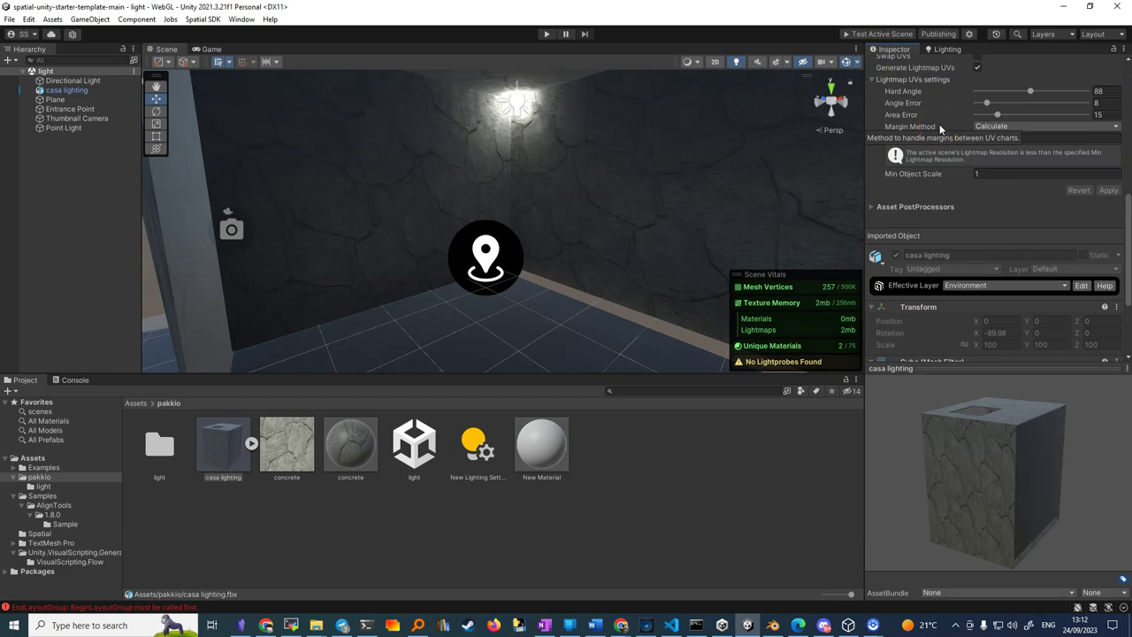
drag(940, 124, 951, 159)
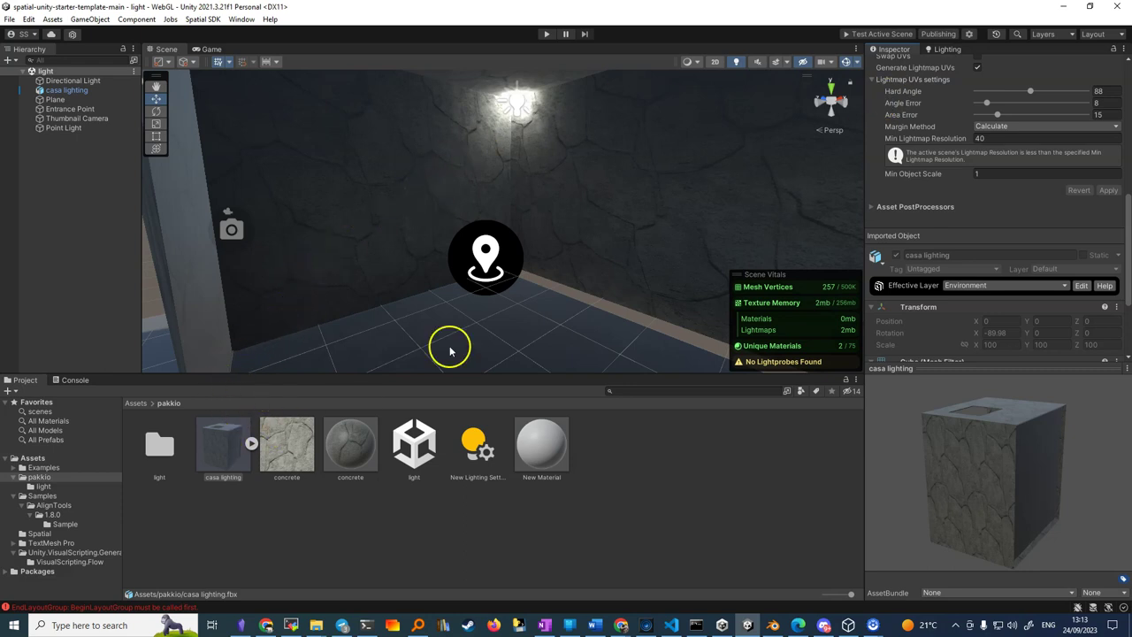
scroll(483, 198, down, 1)
right_drag(483, 198, 443, 200)
click(518, 105)
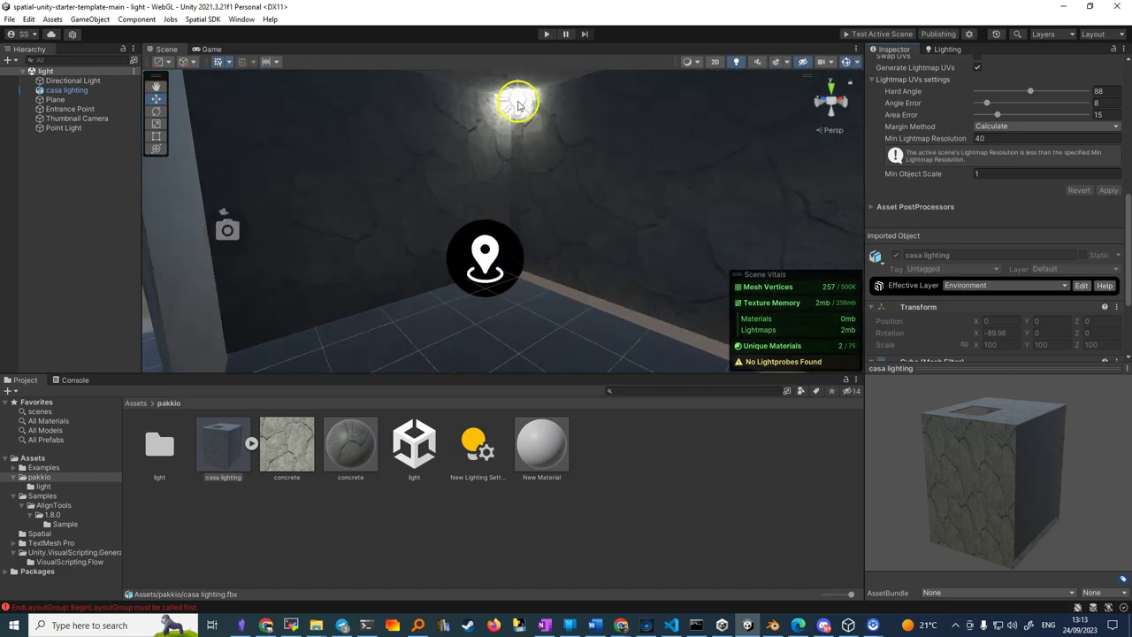